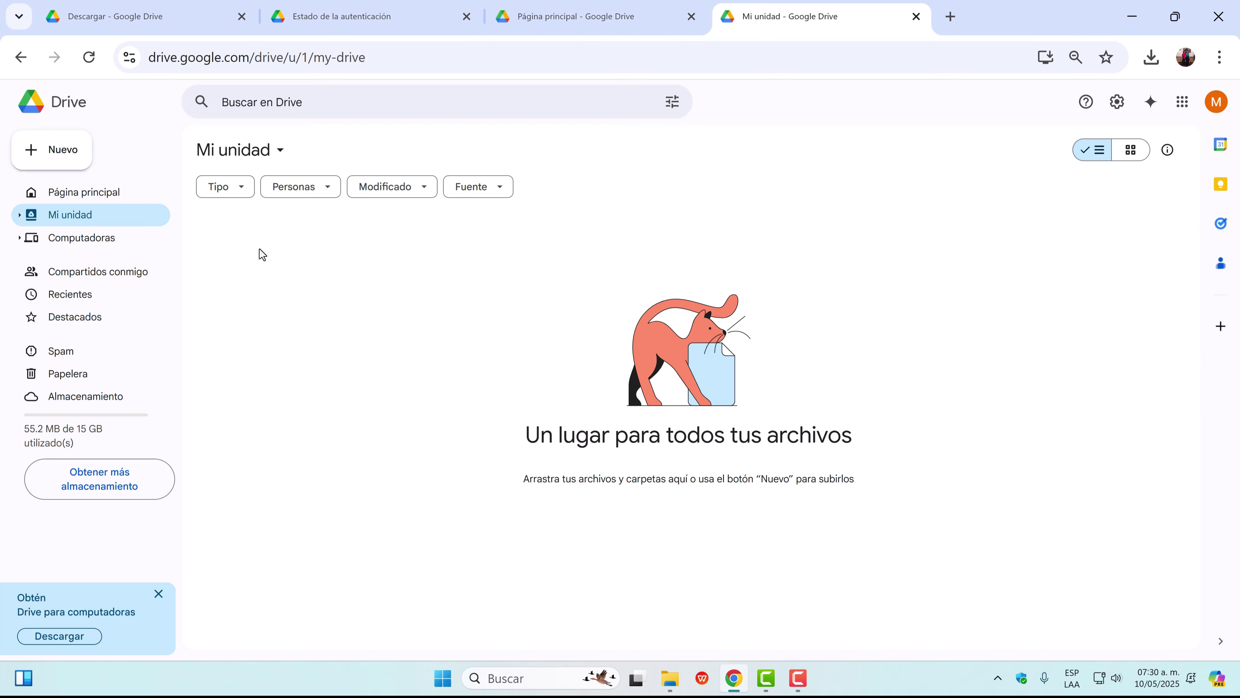
Create a new folder named A in Mi unidad
right_click(259, 249)
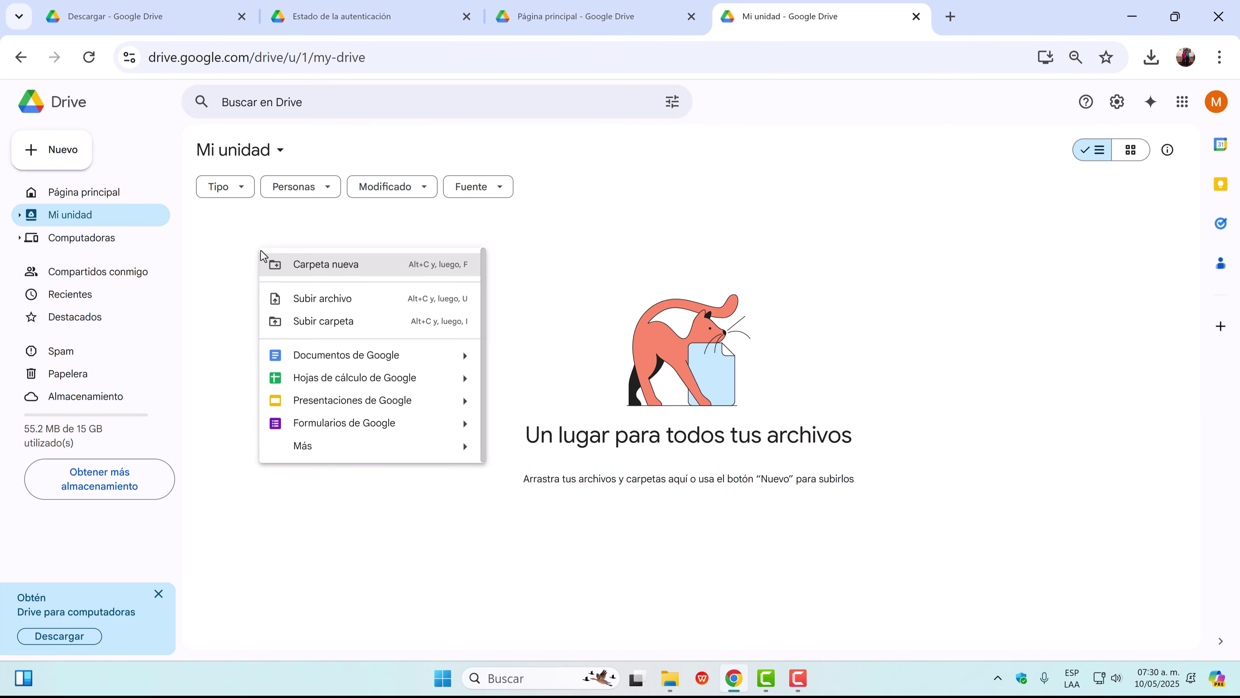
left_click(298, 264)
type("A")
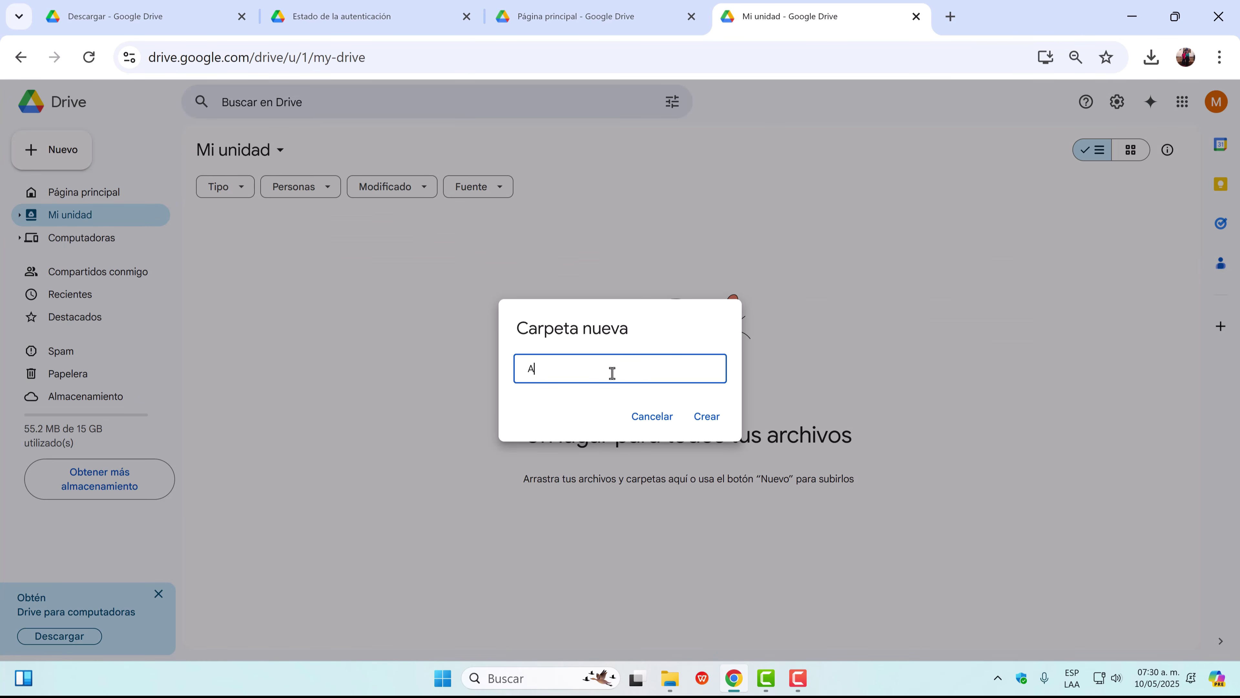
left_click(706, 416)
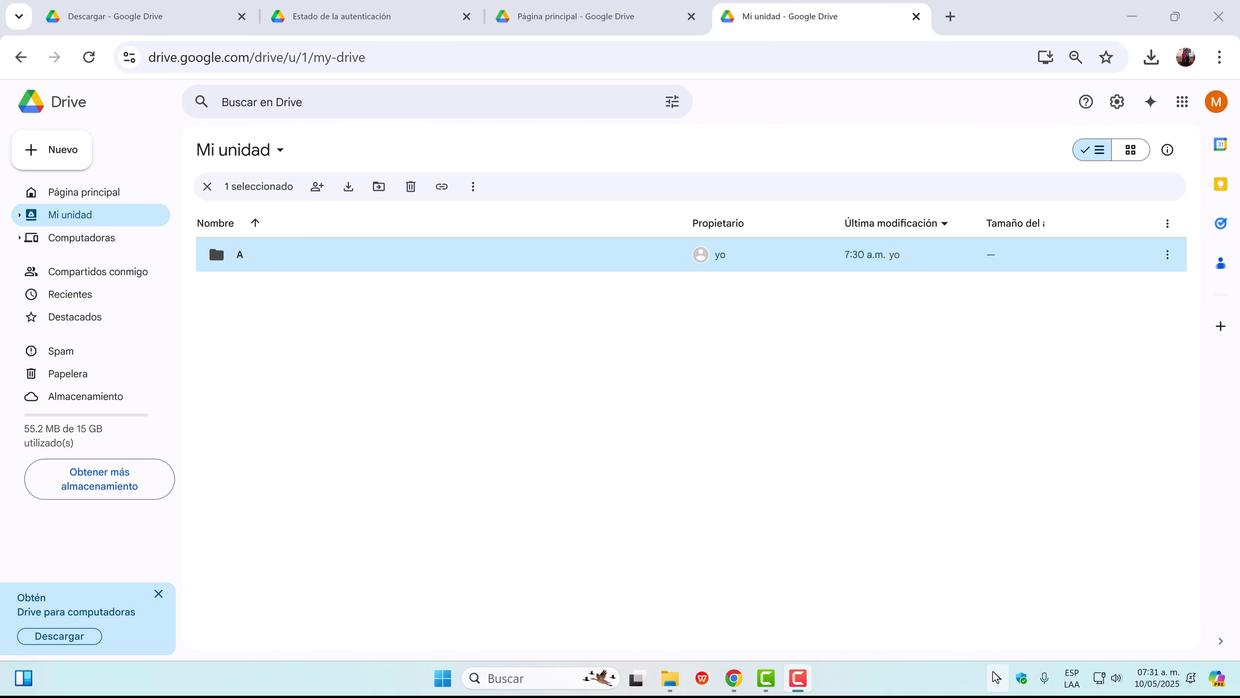
Open the Google Drive desktop preferences and set the Mi unidad sync option to Replicar archivos
left_click(997, 682)
left_click(997, 645)
left_click(933, 307)
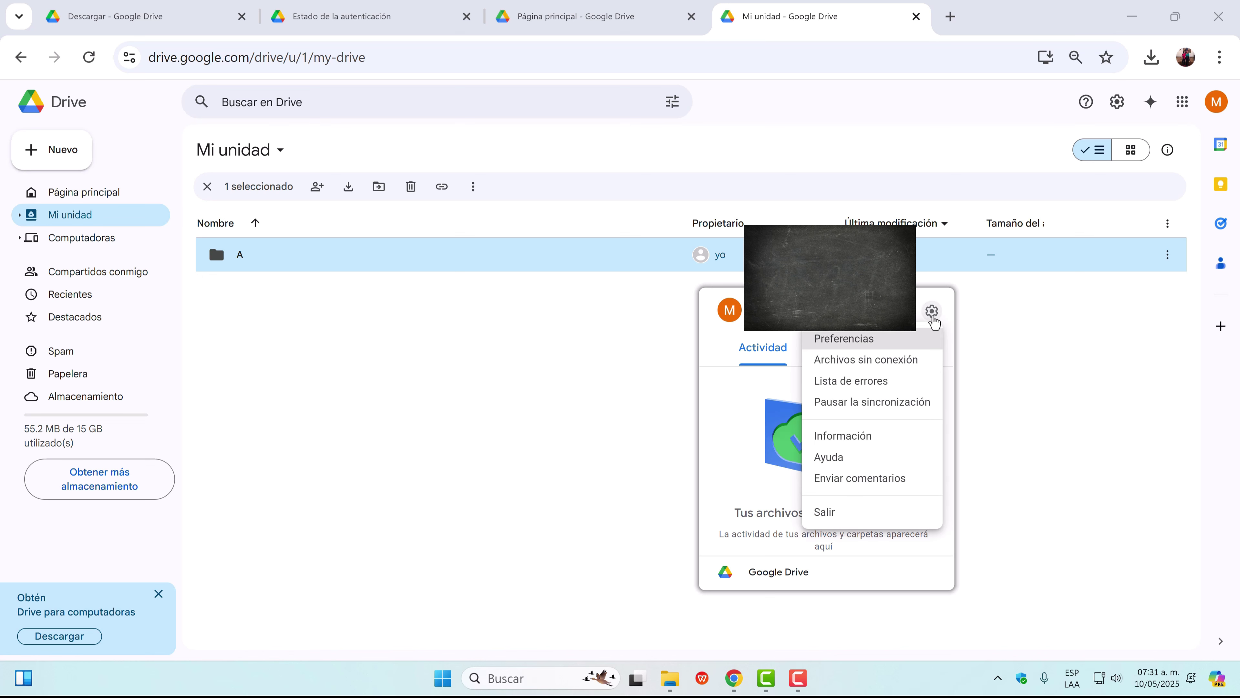
left_click(885, 342)
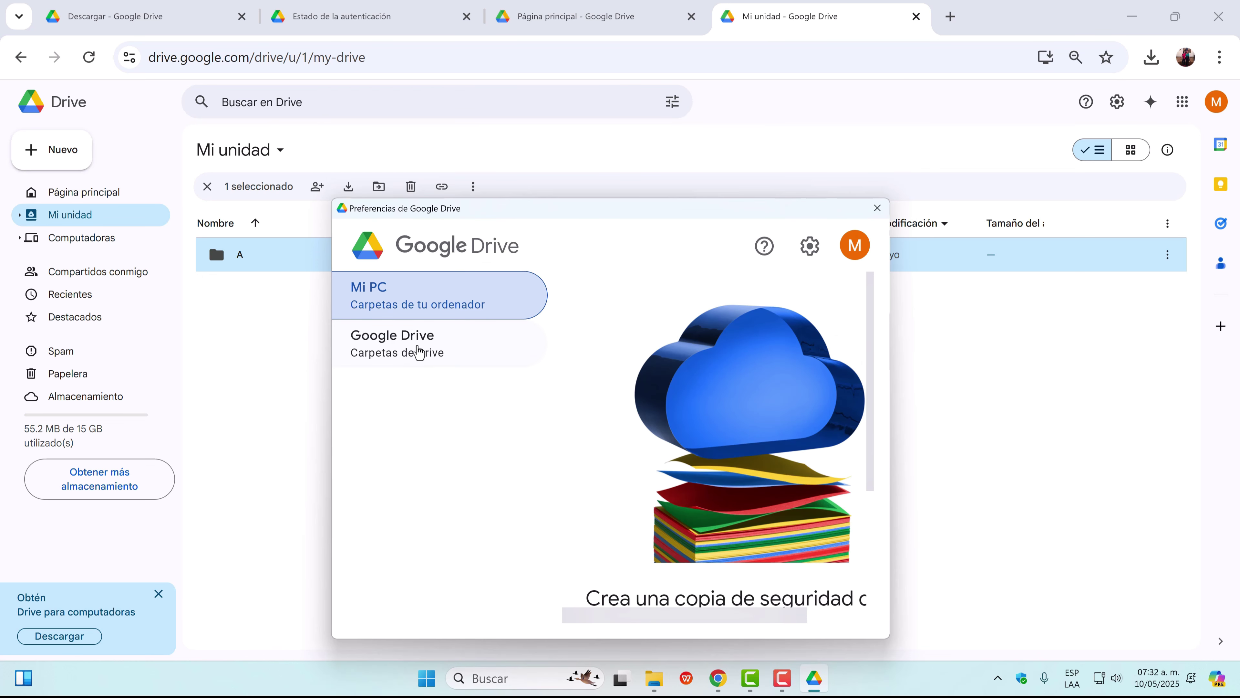
left_click(418, 350)
scroll(620, 465, "down", 3)
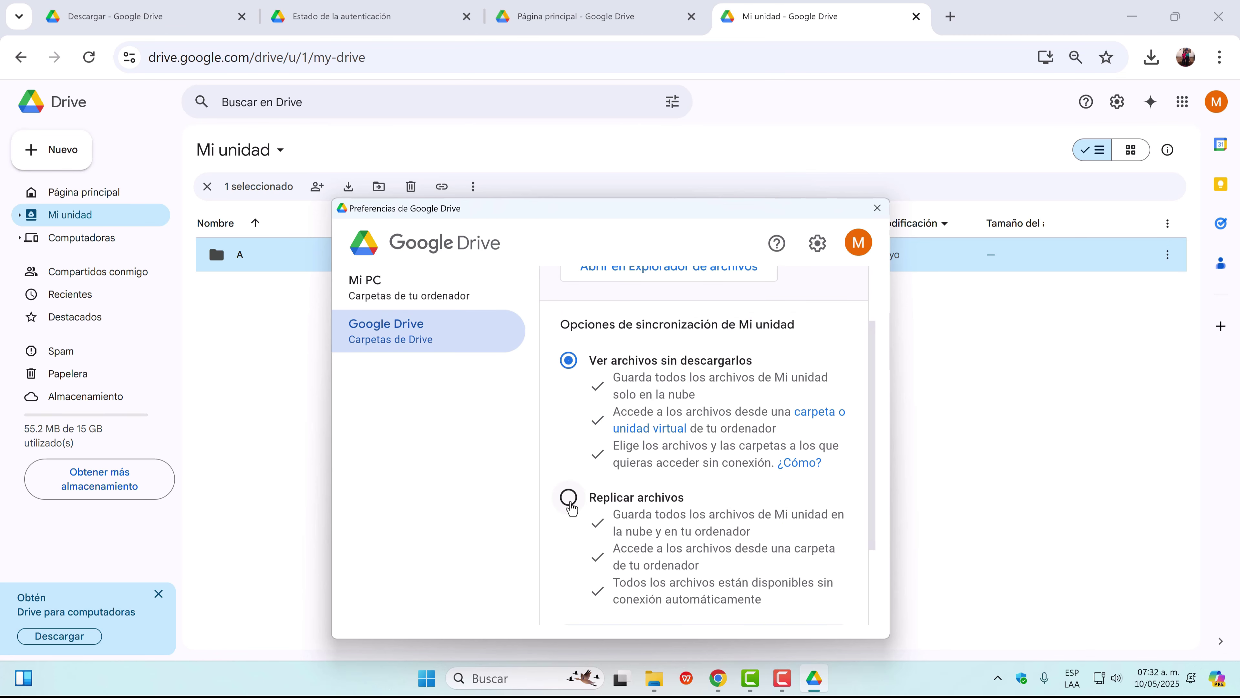
left_click(568, 497)
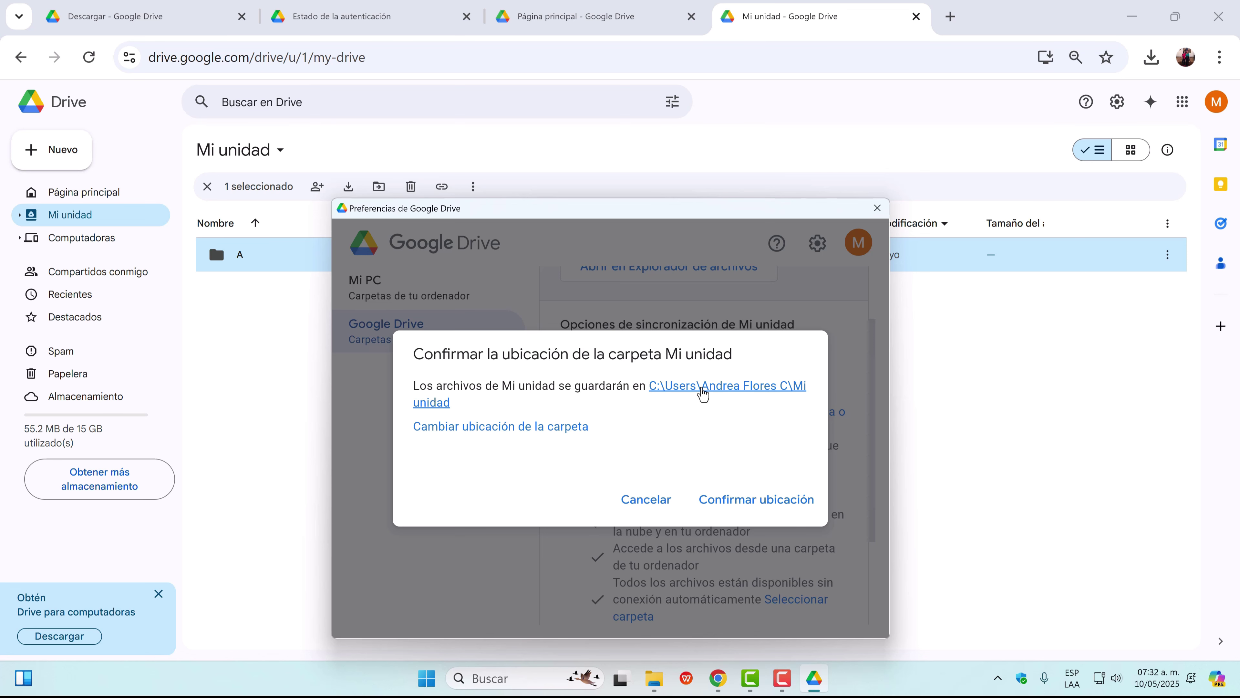
Change the local location of the Mi unidad folder to C:\A and confirm it
left_click(702, 390)
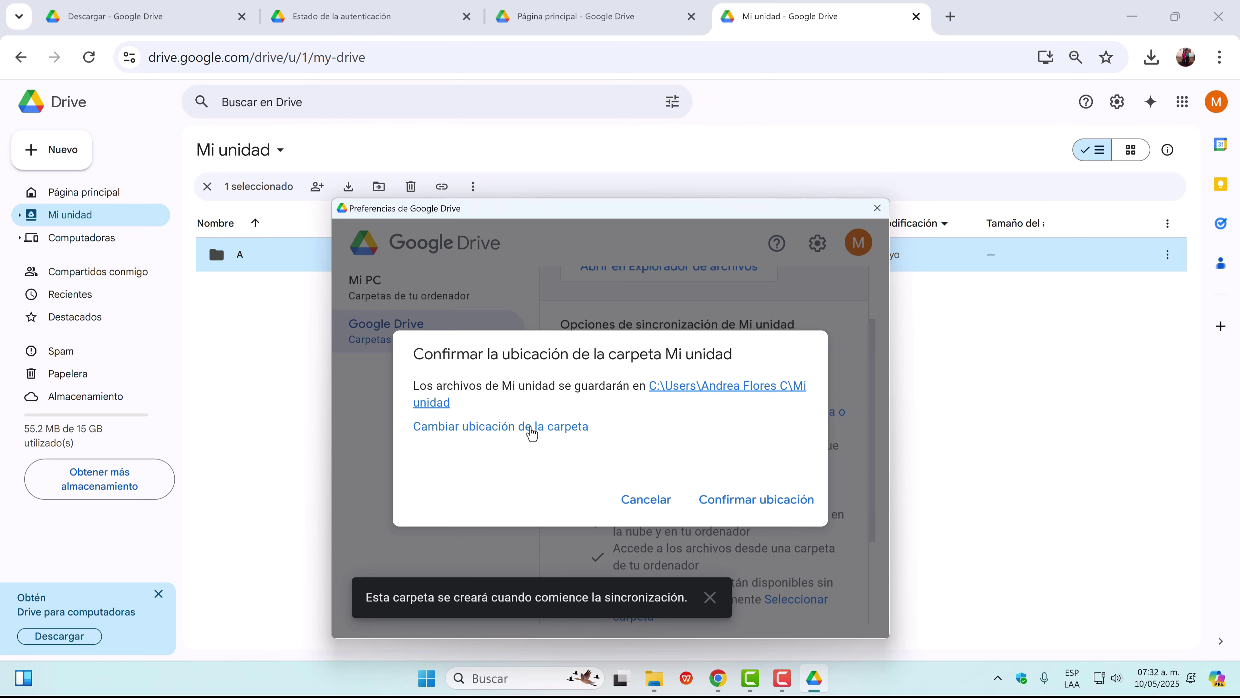
left_click(530, 428)
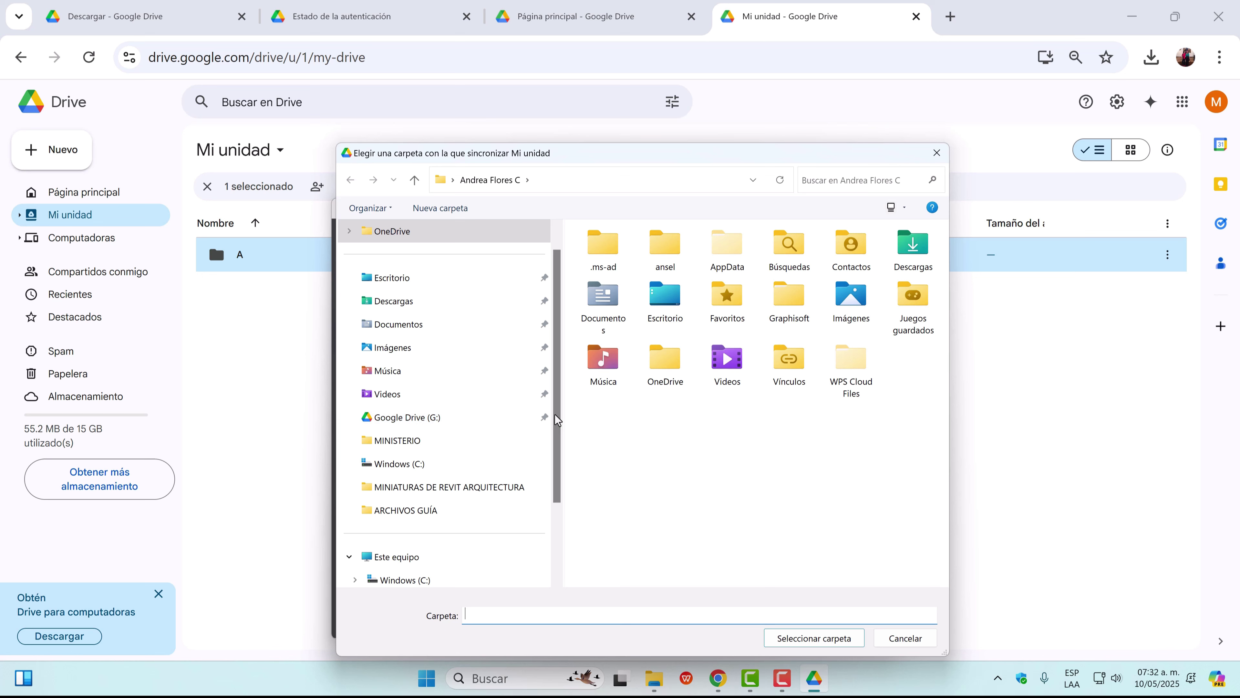
scroll(419, 400, "down", 1)
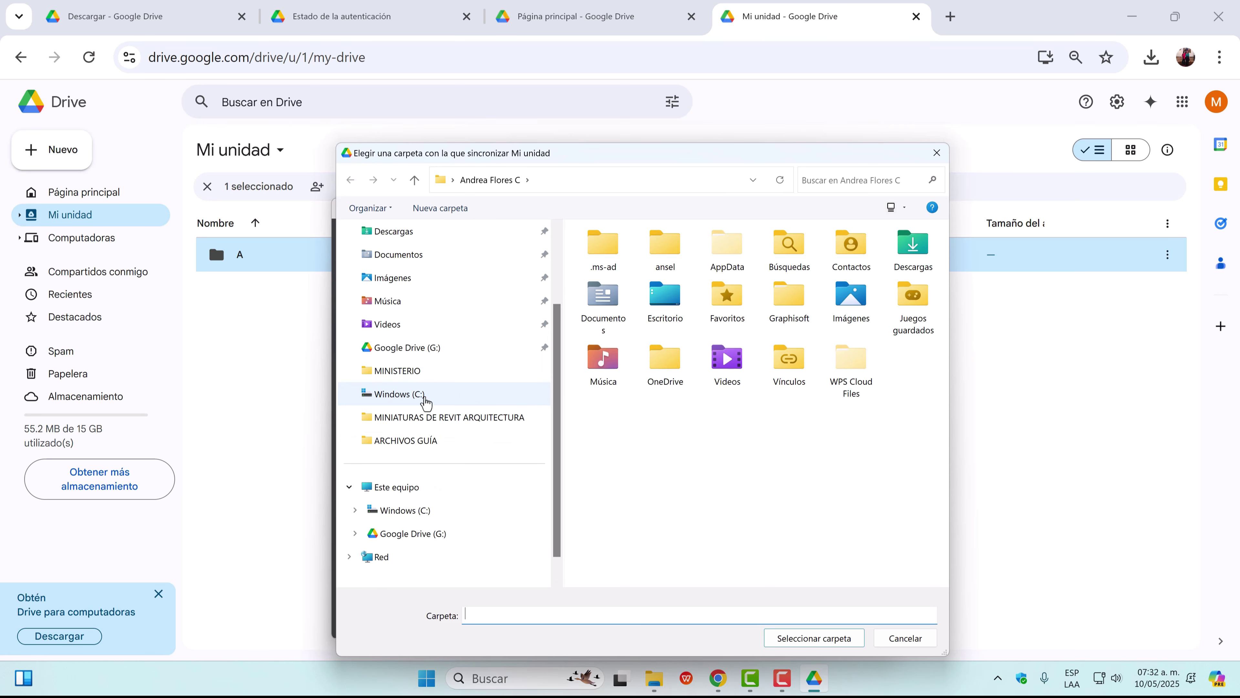
left_click(443, 396)
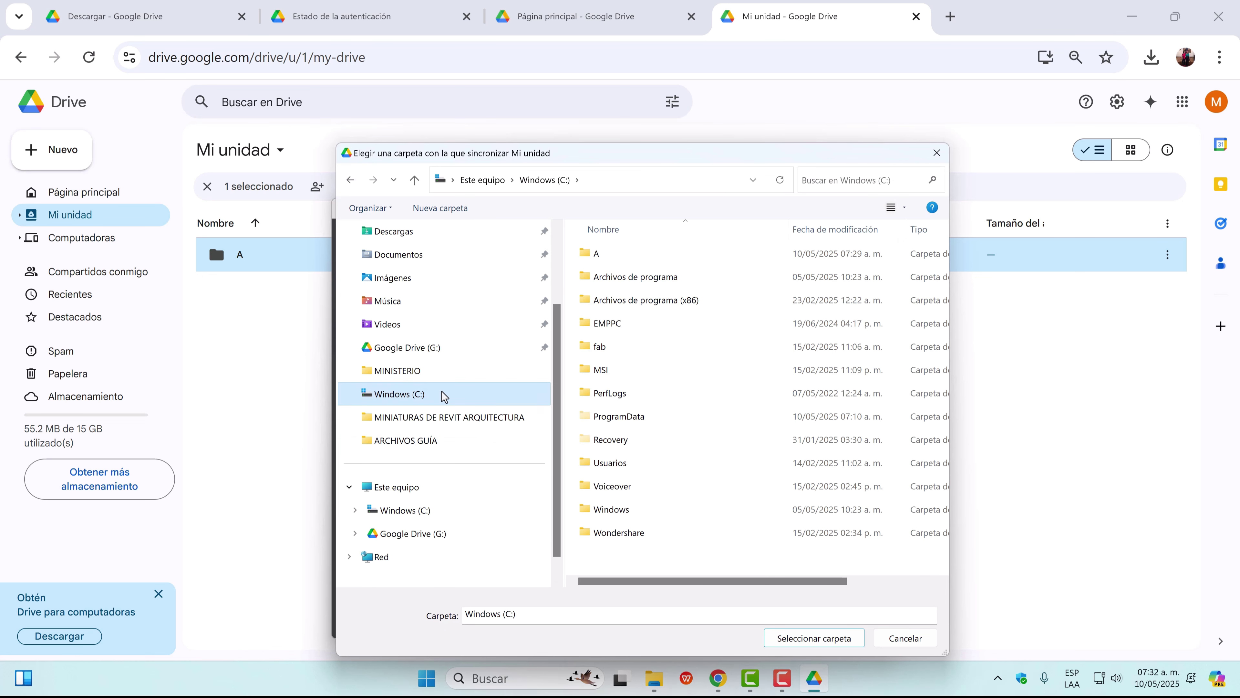
left_click(634, 258)
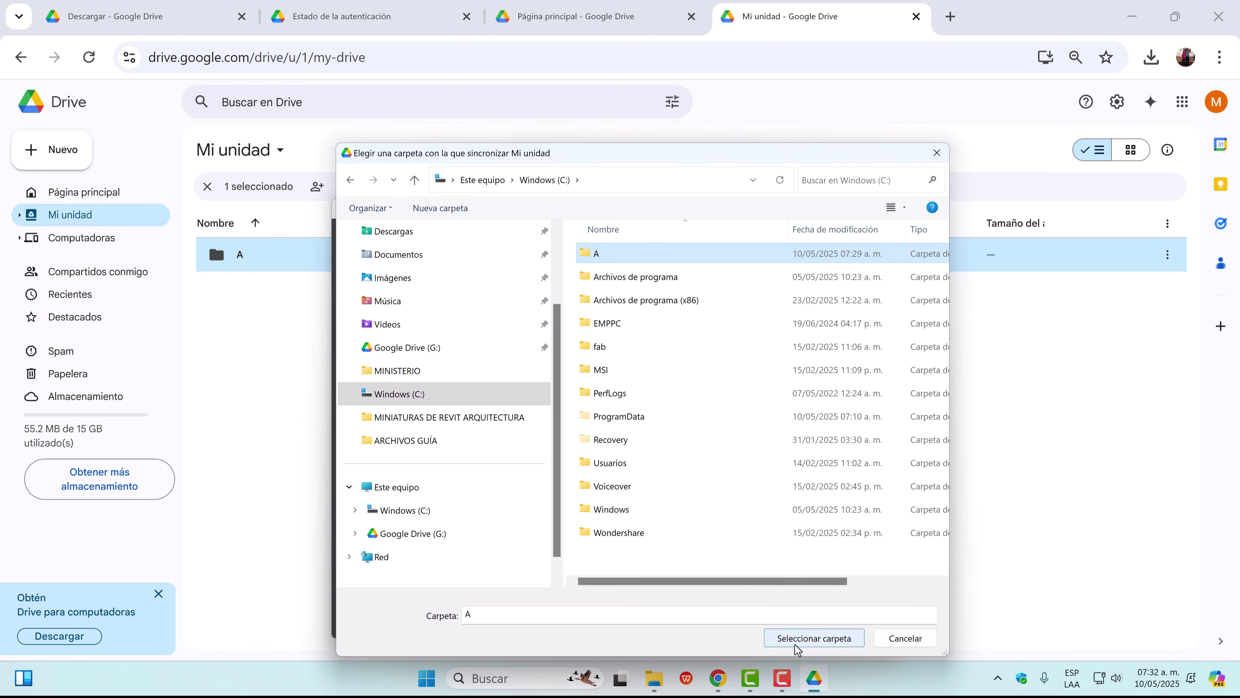
left_click(784, 638)
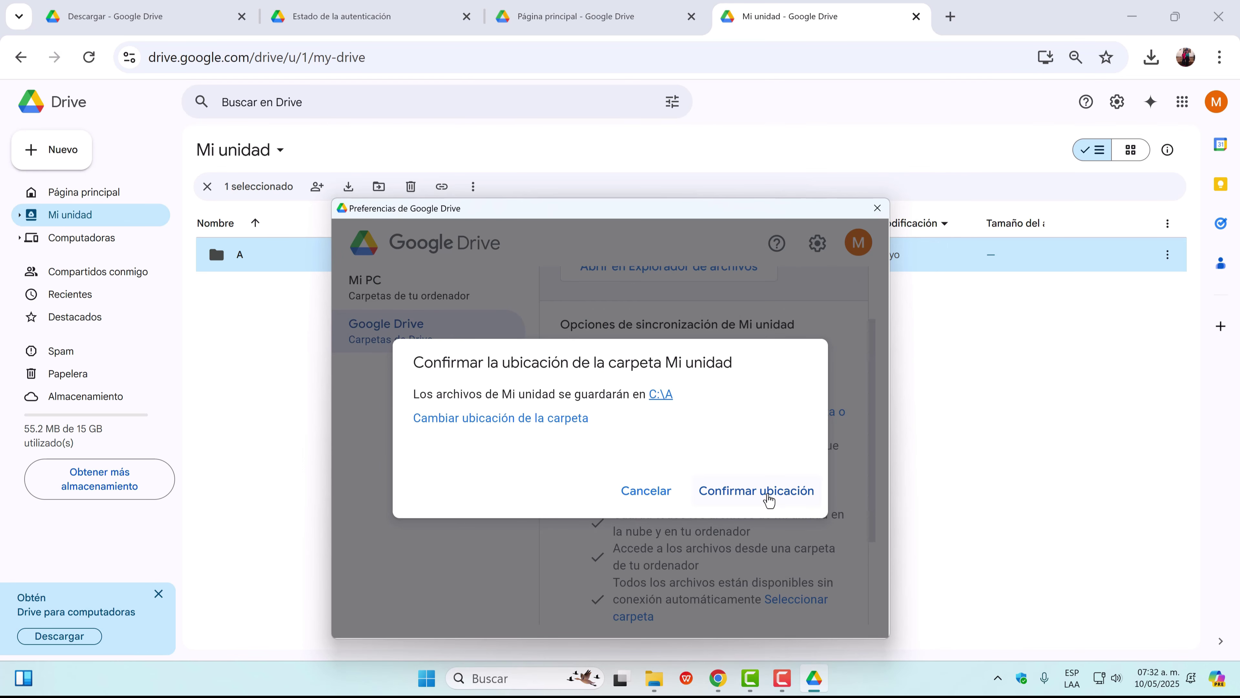
left_click(757, 491)
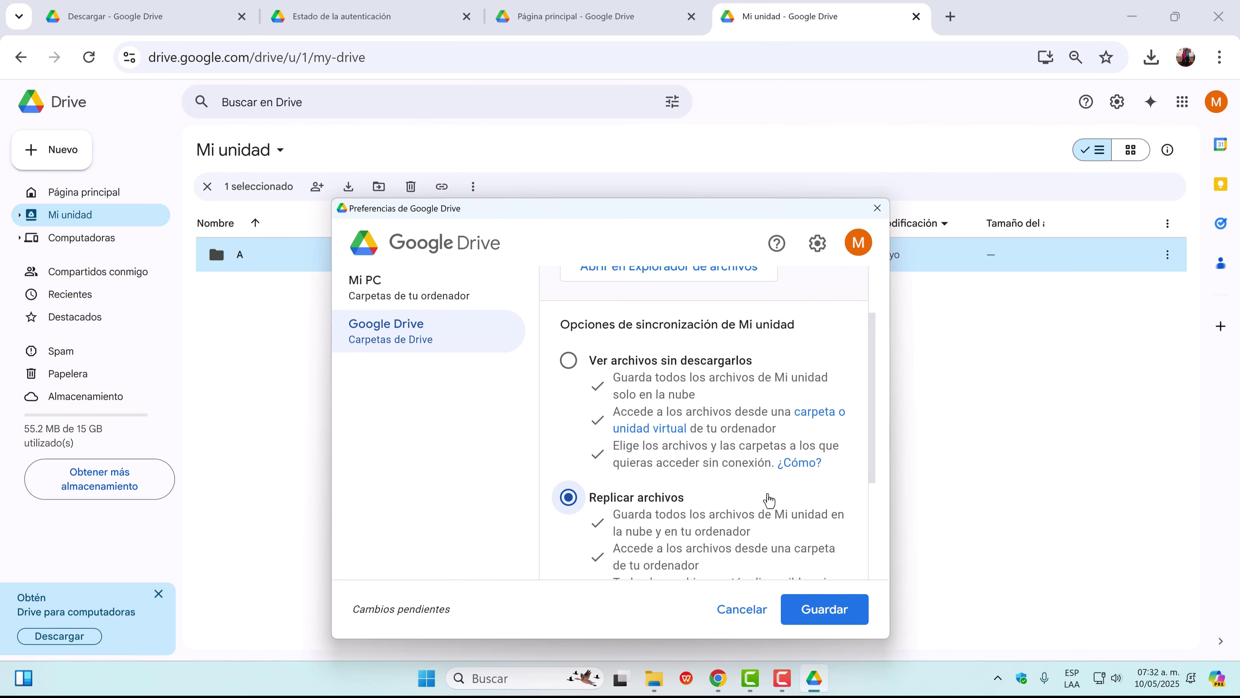
Save the sync preferences and restart Google Drive immediately to apply them
scroll(762, 443, "down", 3)
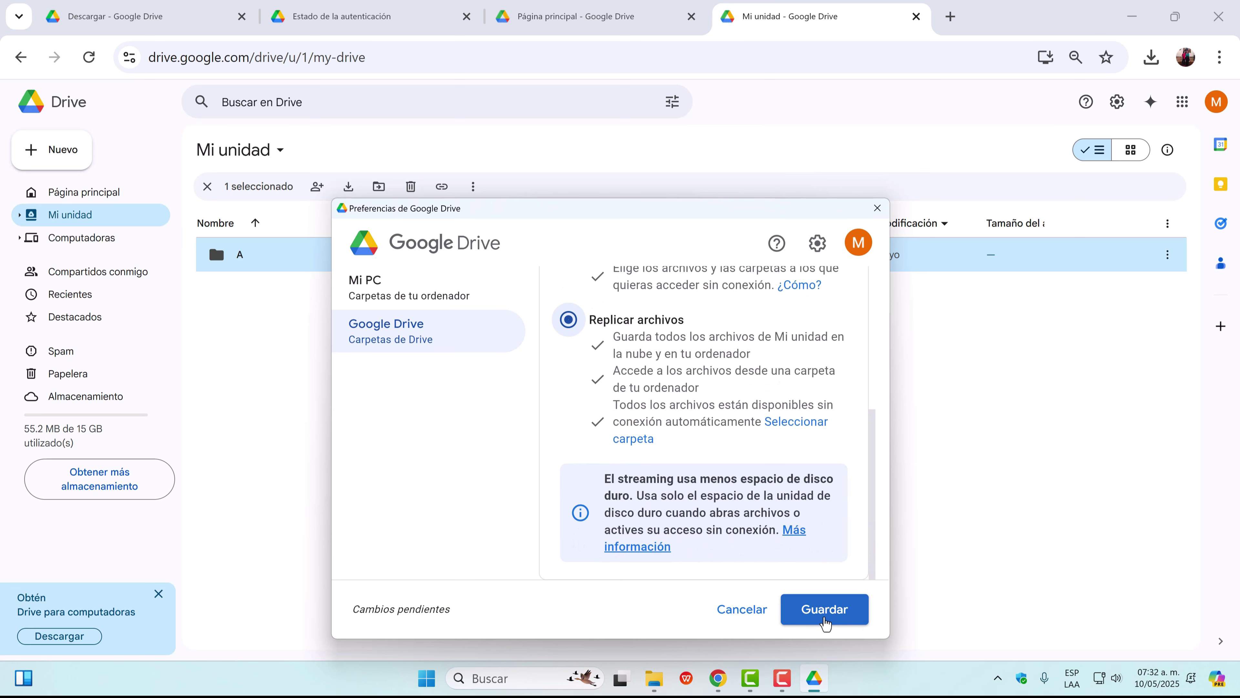
left_click(825, 616)
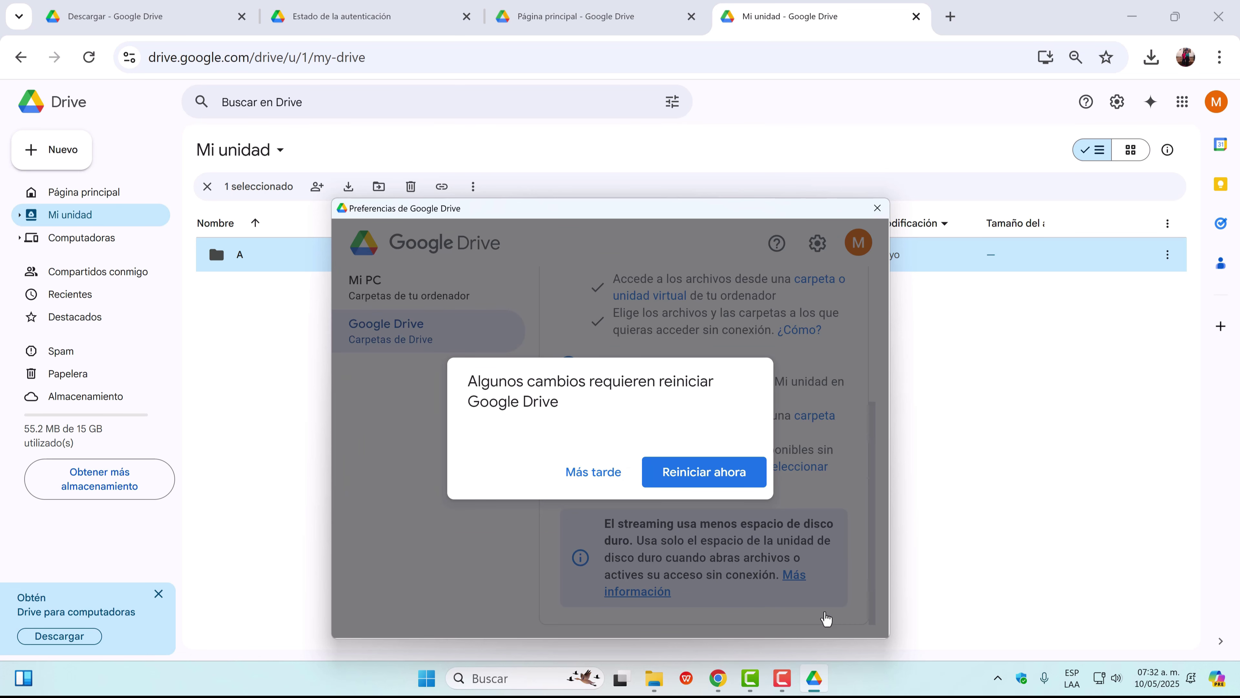
left_click(726, 475)
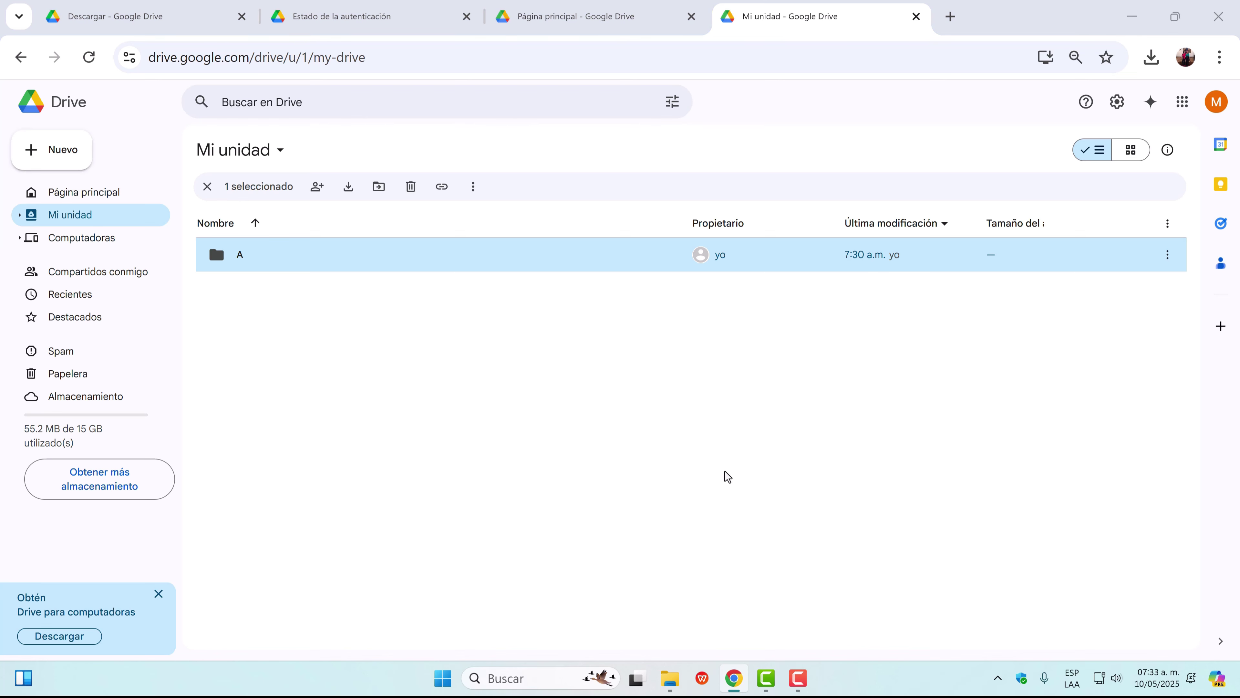
Switch to File Explorer and open folder A on drive C: and its subfolder A to check the synced content
key("super+d")
mouse_move(668, 683)
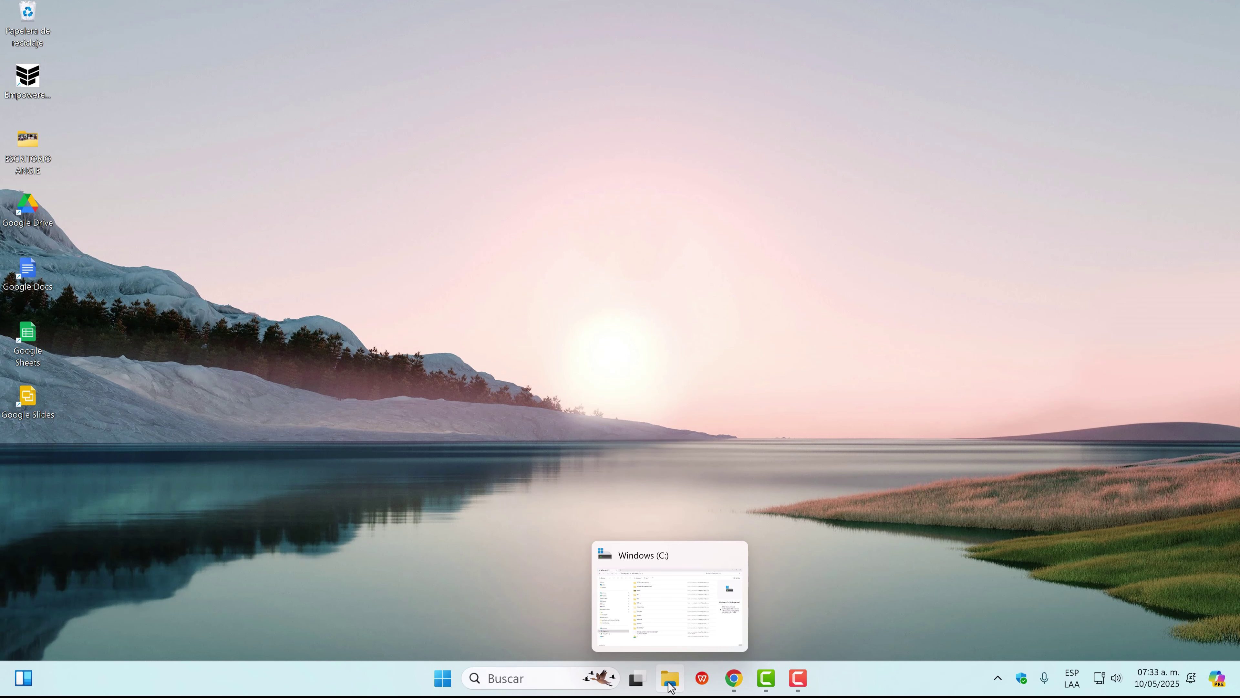
left_click(670, 686)
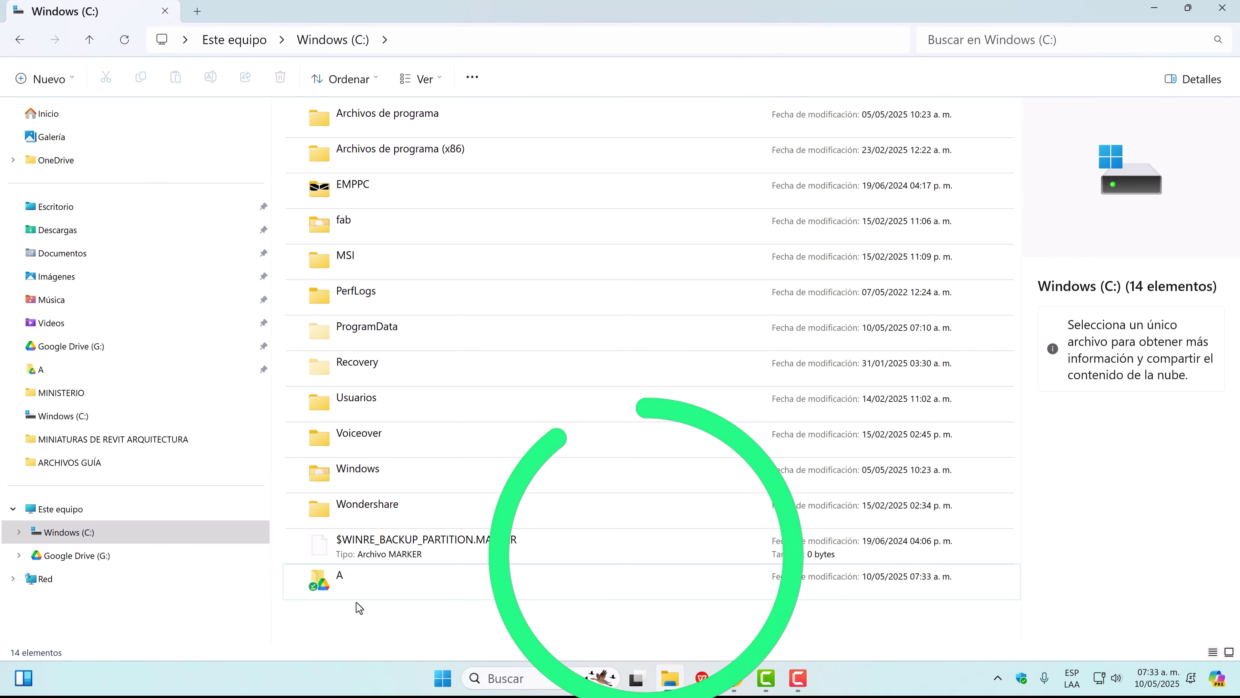
double_click(352, 583)
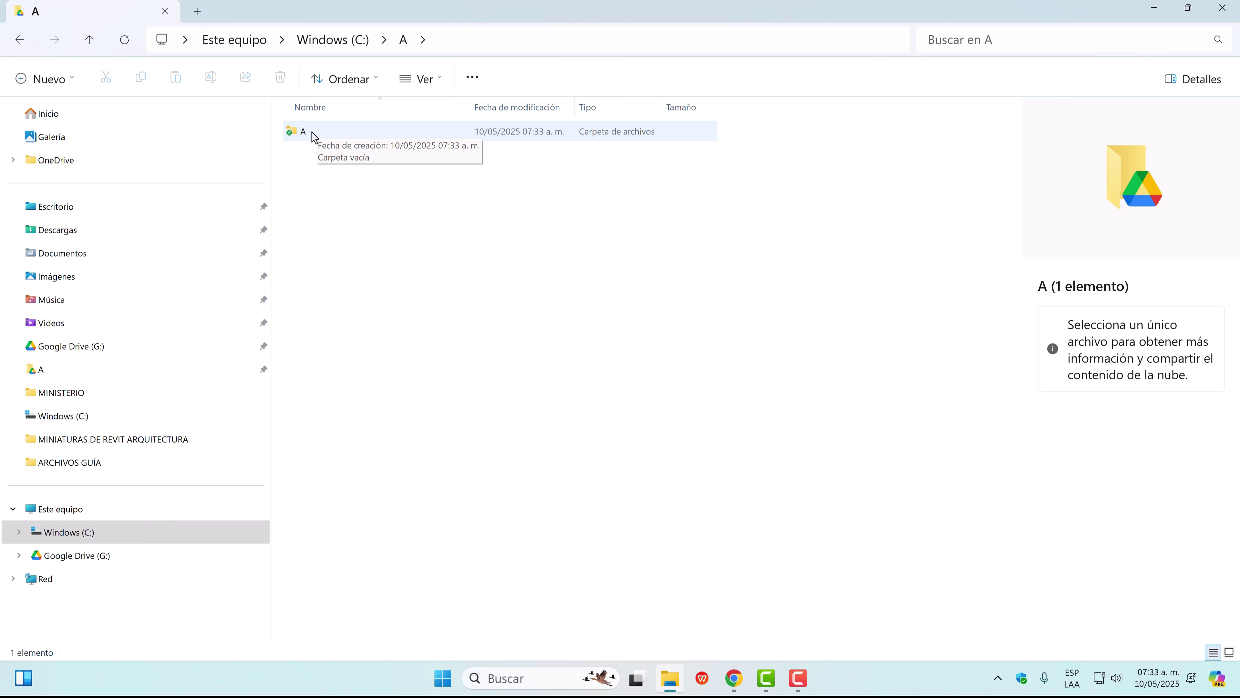
double_click(318, 135)
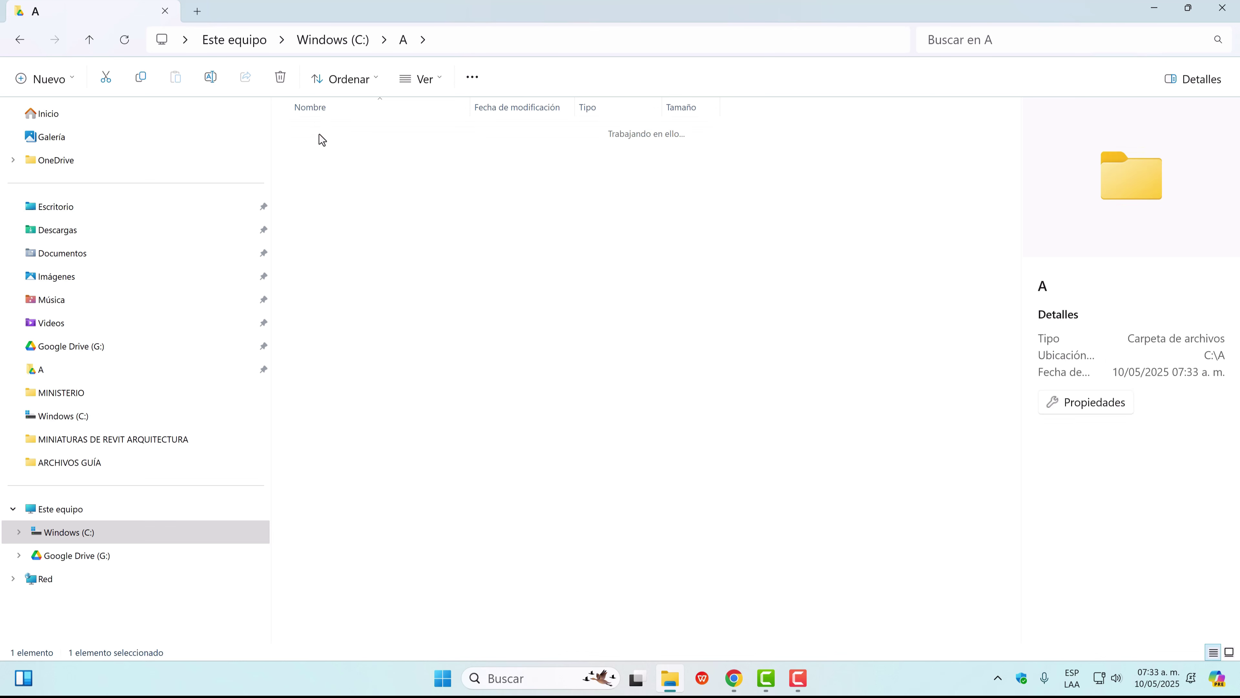
Go back up to drive C: and reopen the synced folder A
left_click(89, 39)
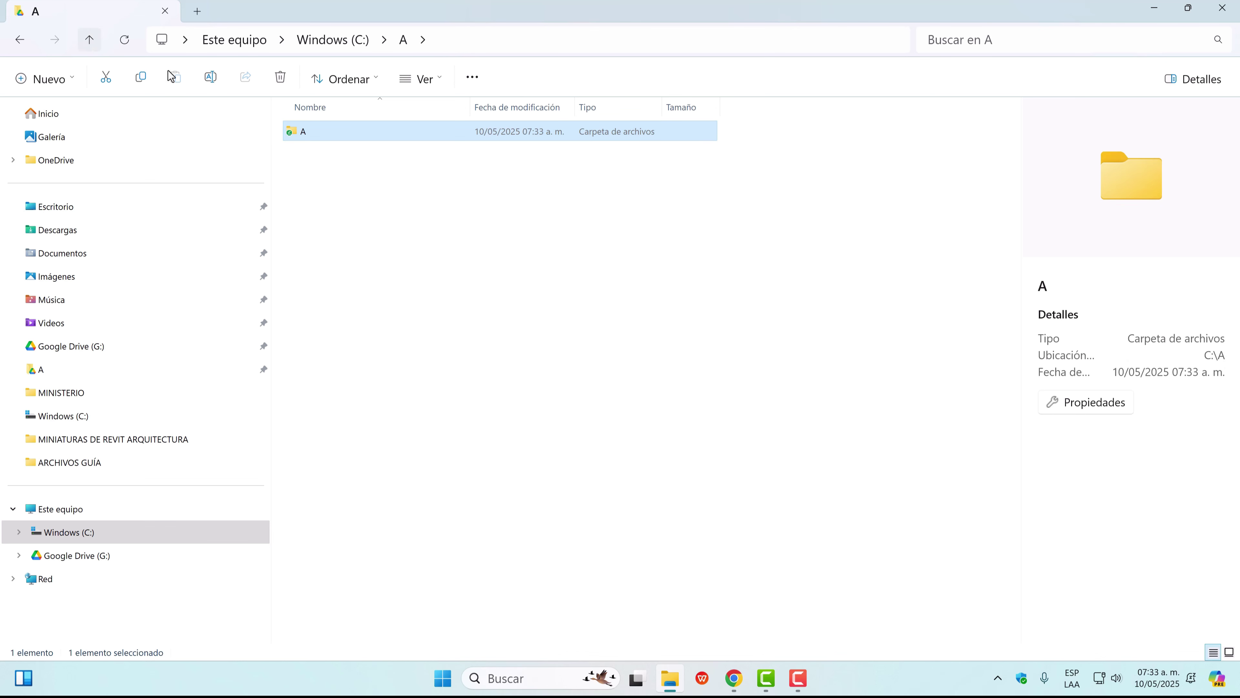
left_click(89, 39)
left_click(121, 552)
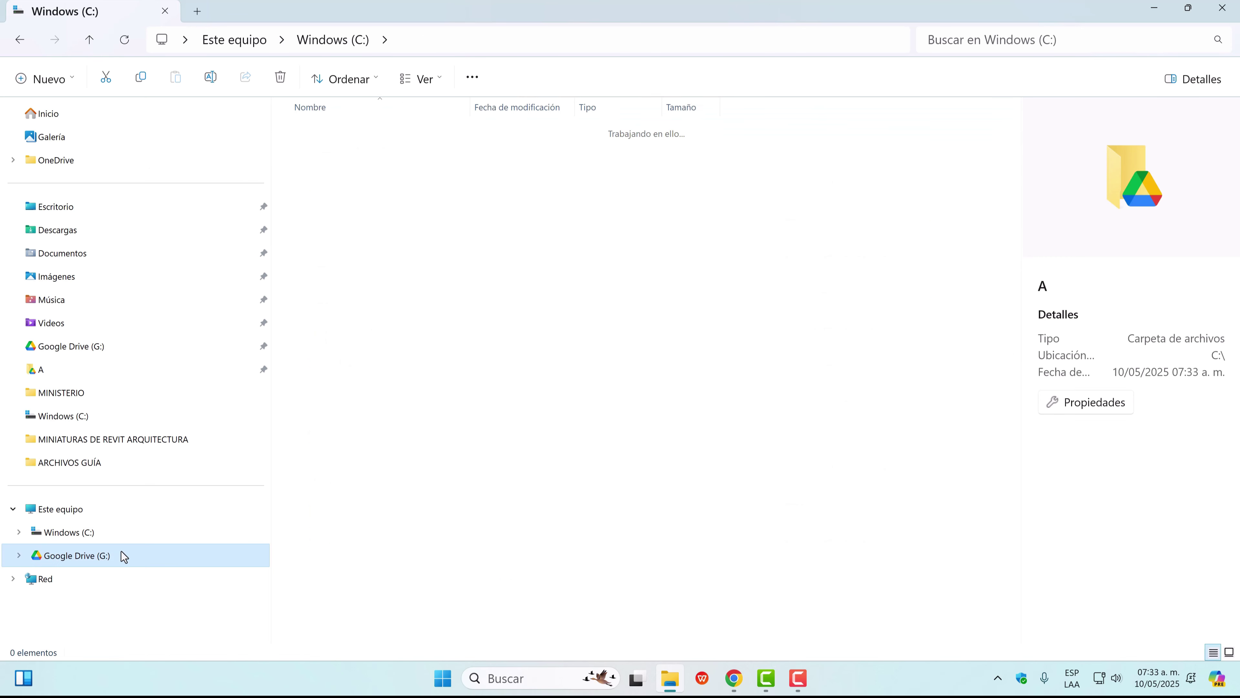
left_click(315, 133)
double_click(315, 132)
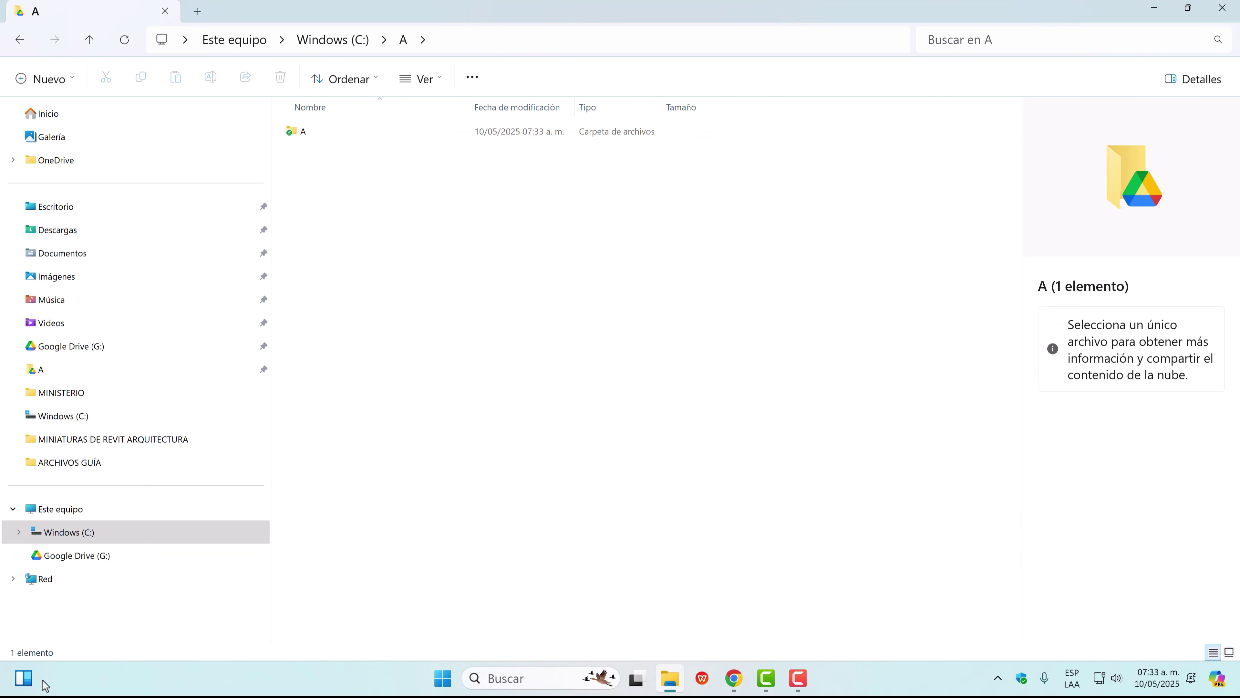
Follow the Mi unidad shortcut on Google Drive (G:), and select folder A back on drive C:
left_click(93, 557)
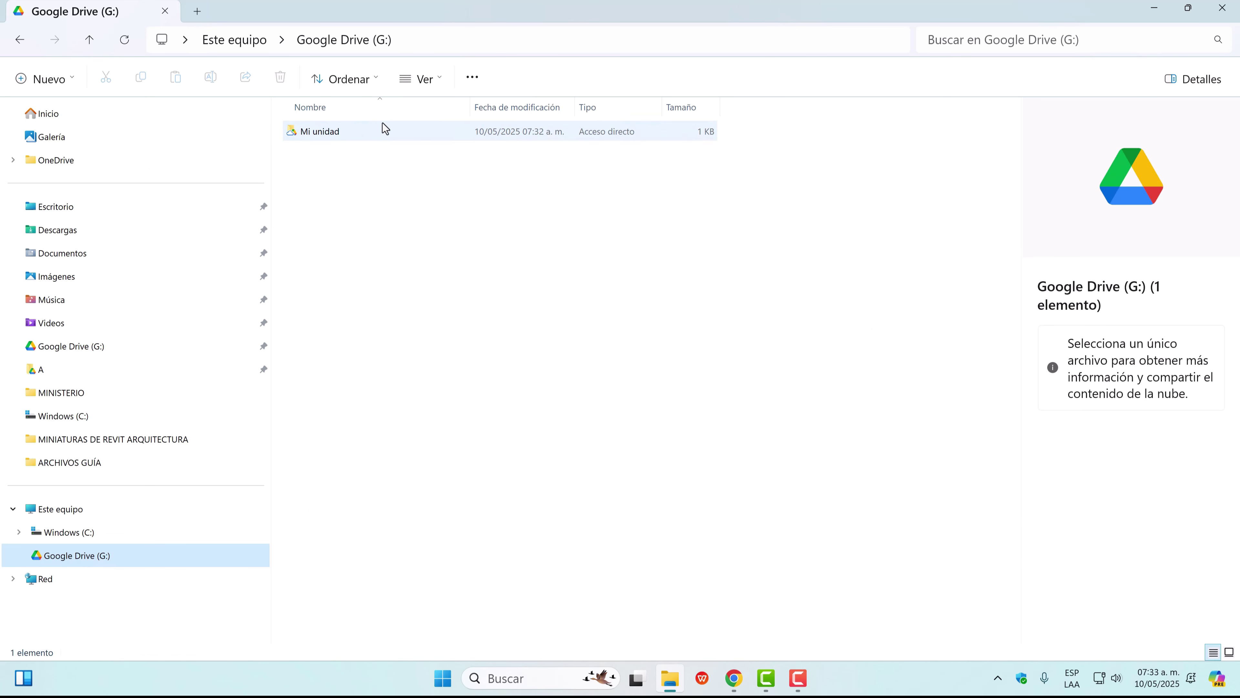
double_click(350, 132)
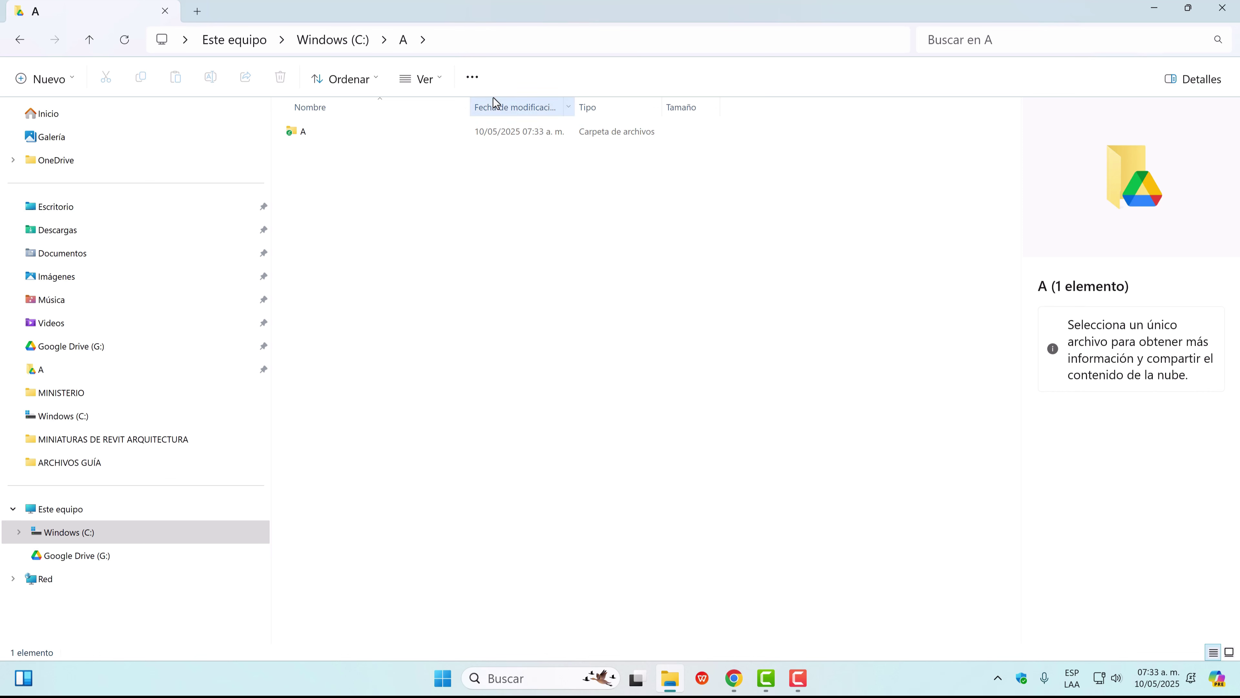
key("alt+Up")
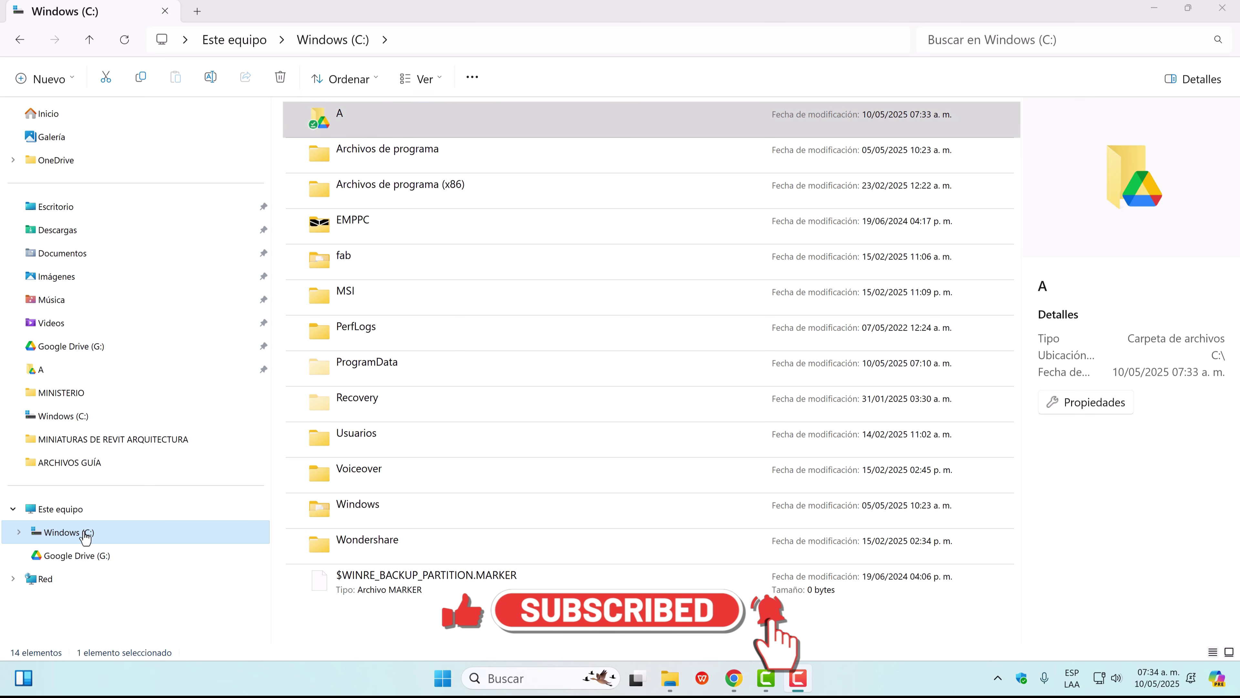
left_click(352, 114)
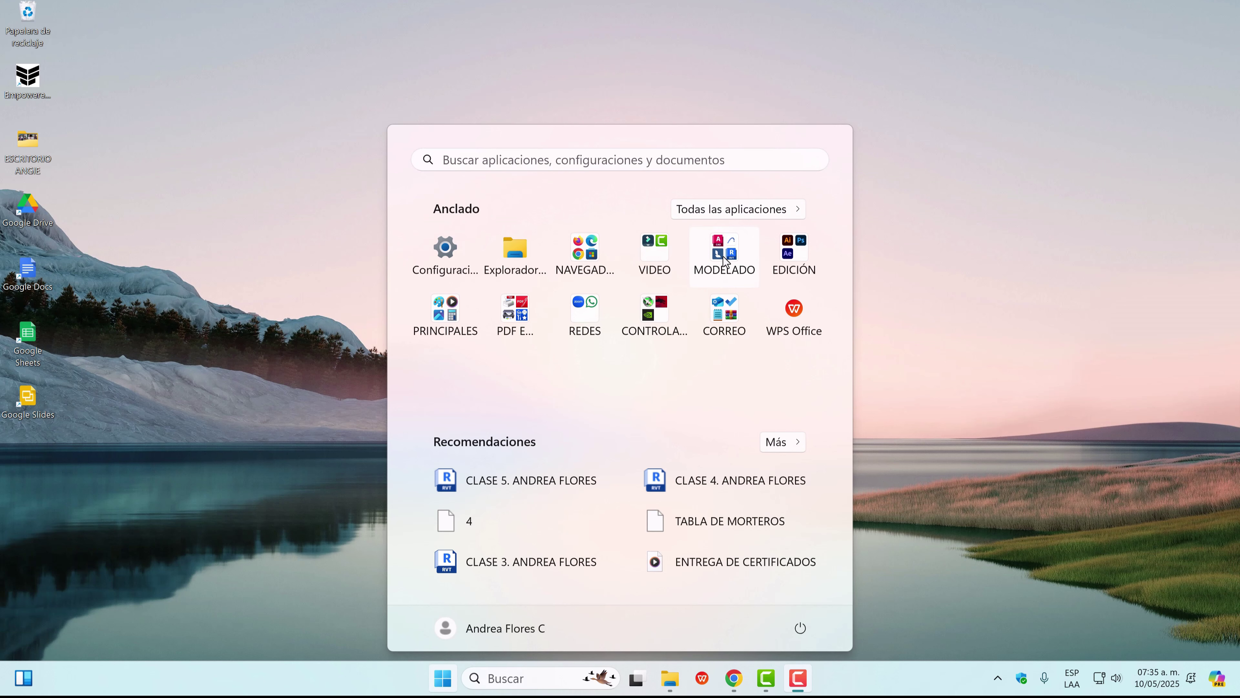
Start Revit 2025 and create a new project from the Plantilla arquitectónica template
left_click(723, 254)
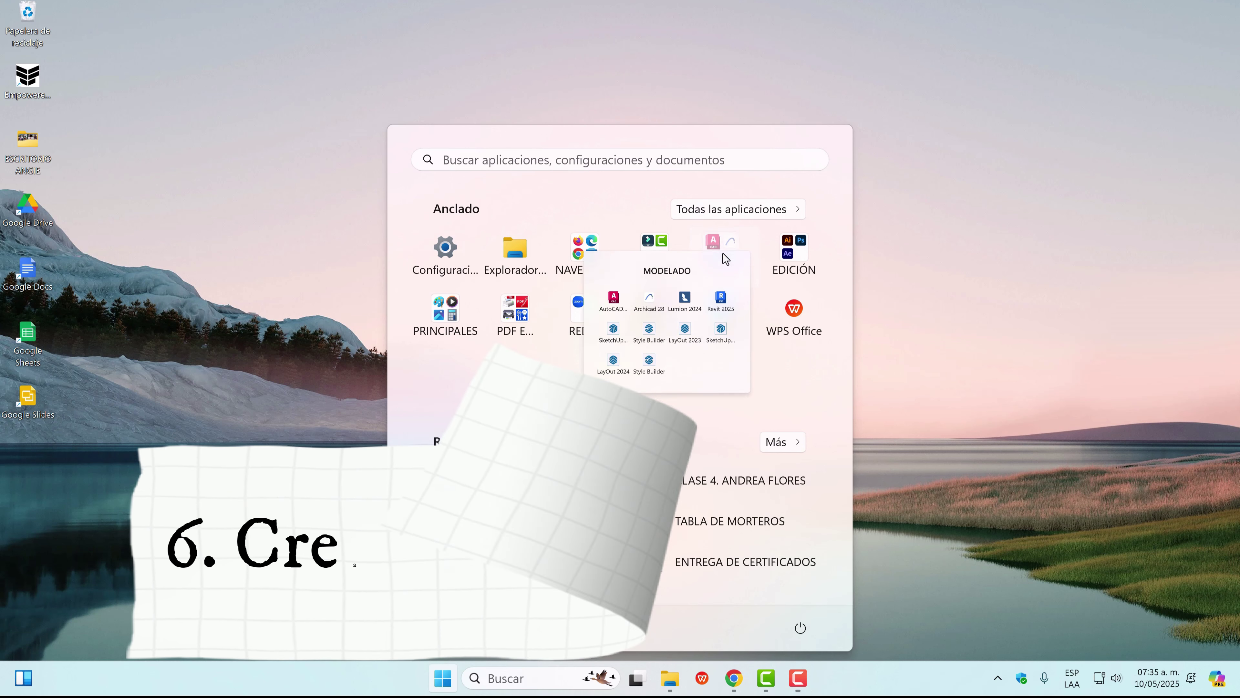
left_click(724, 357)
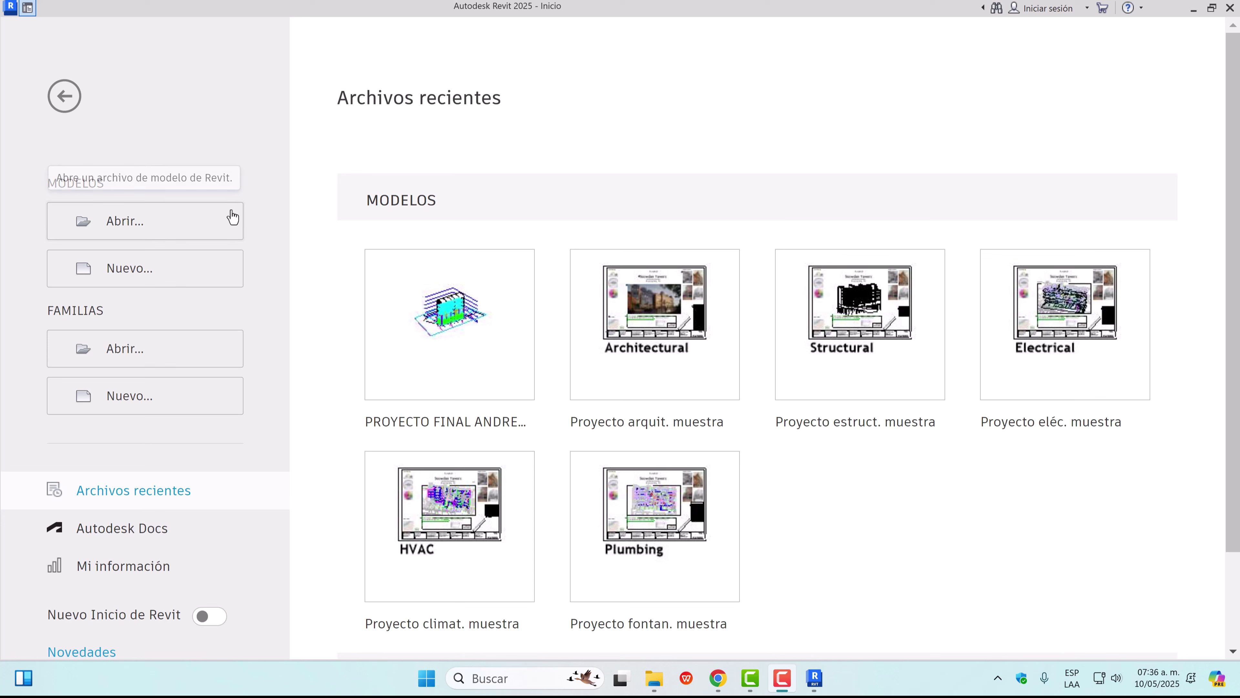
left_click(149, 269)
left_click(514, 300)
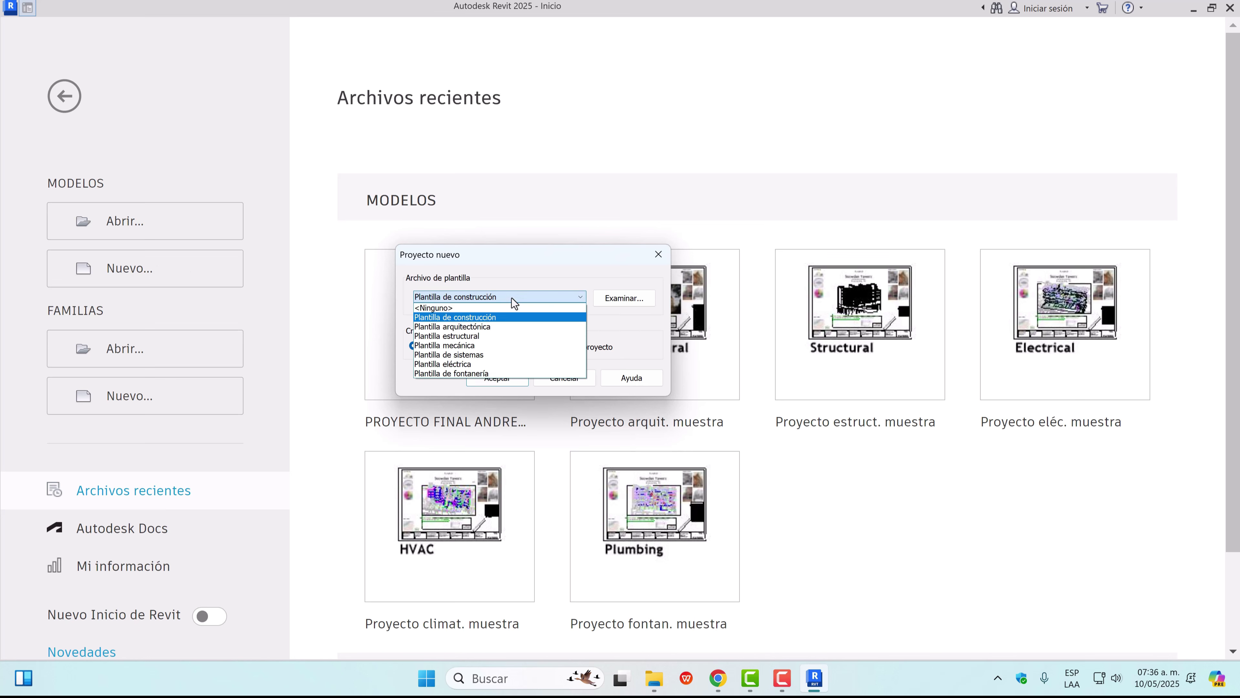
left_click(463, 326)
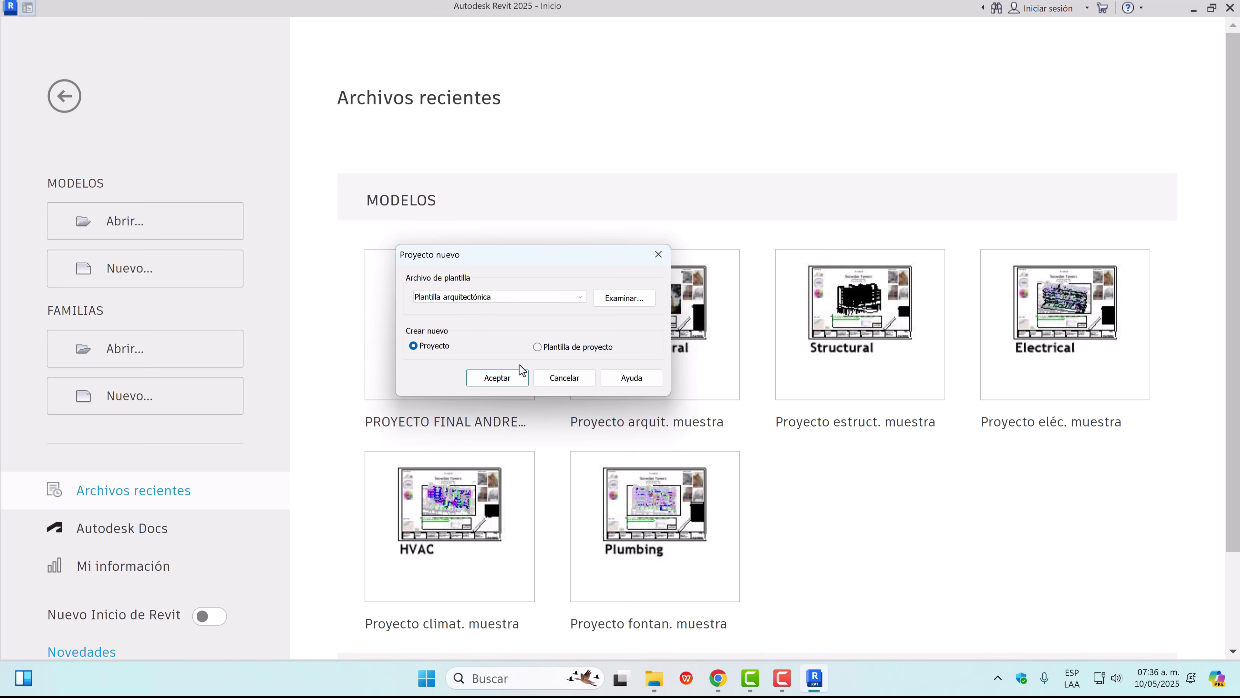
left_click(506, 380)
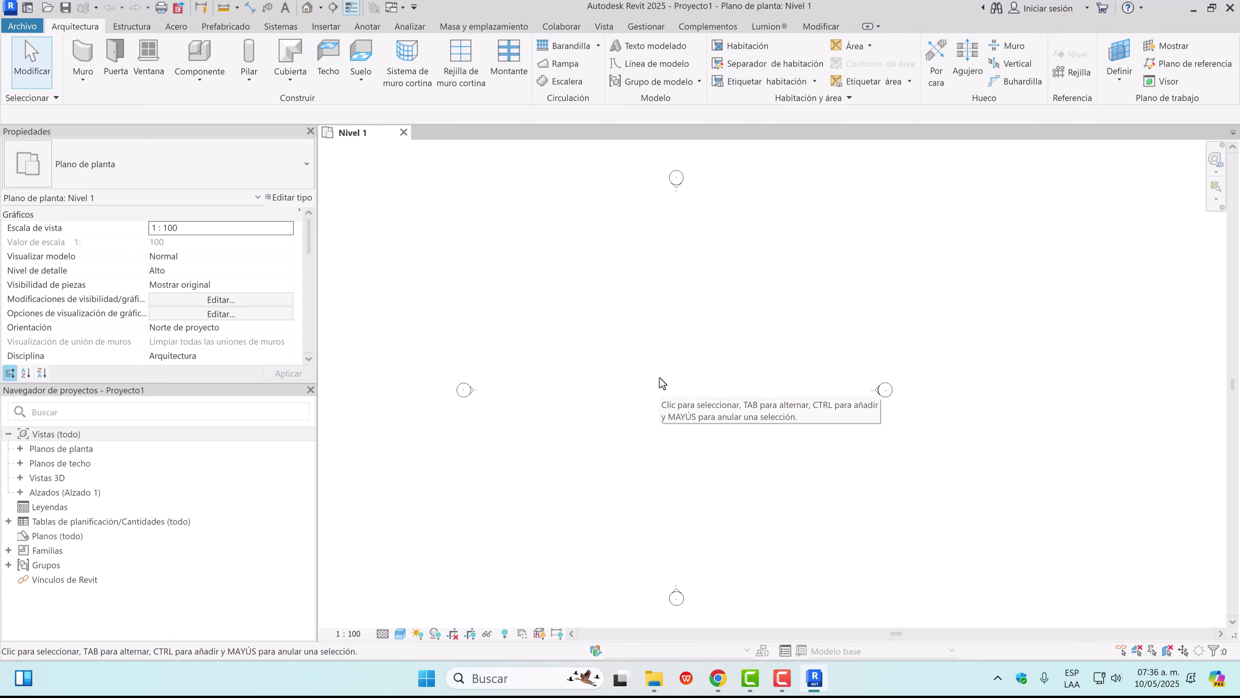
Set the Distancia project unit to Metros with 2 decimal places
key("u")
key("n")
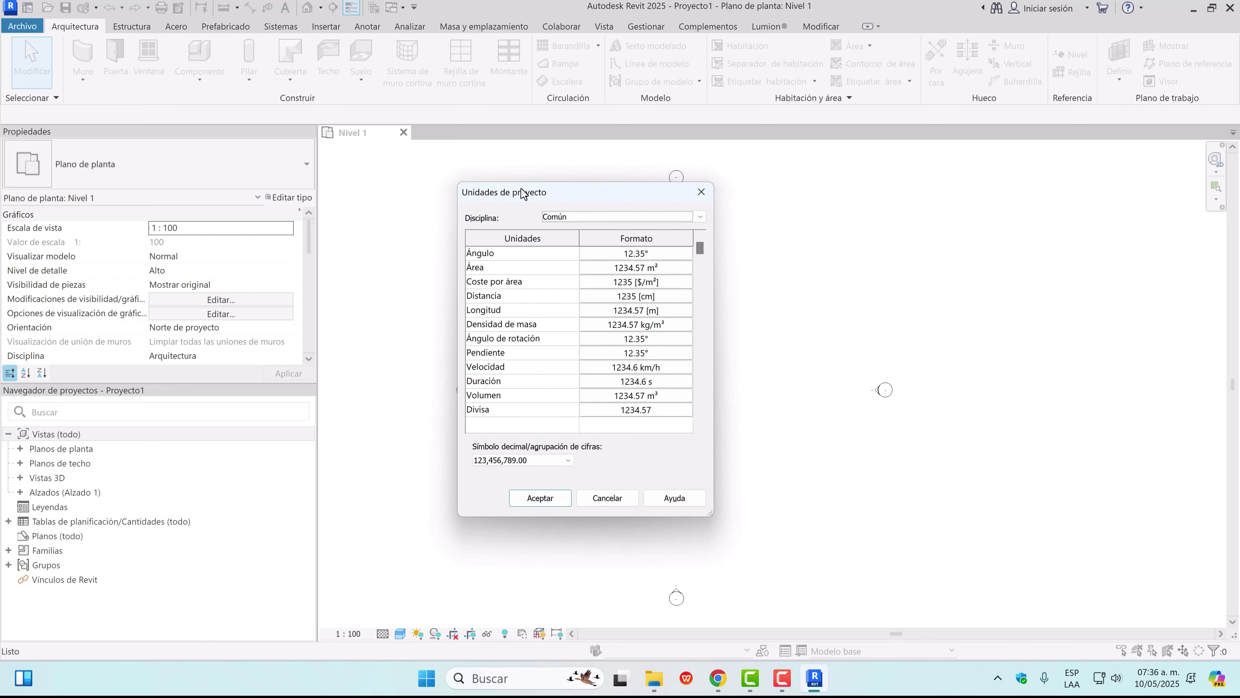
left_click_drag(524, 195, 581, 201)
left_click(711, 306)
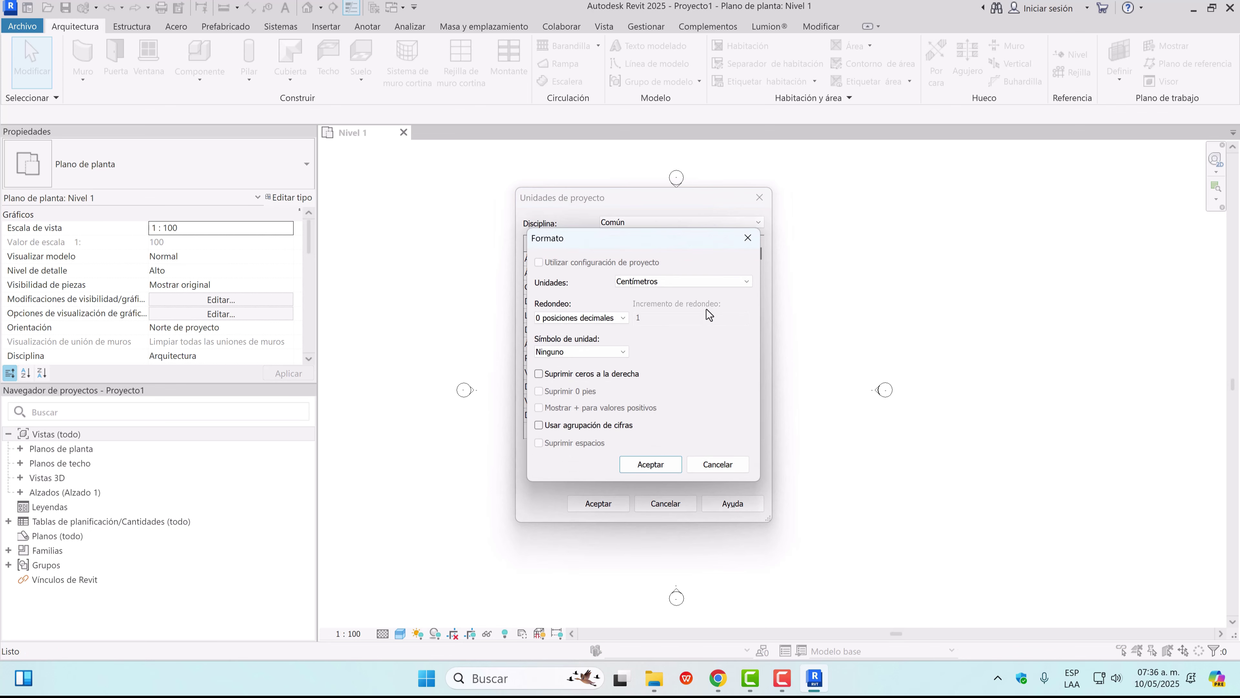
left_click(659, 281)
left_click(642, 330)
left_click(578, 317)
left_click(559, 376)
left_click(654, 466)
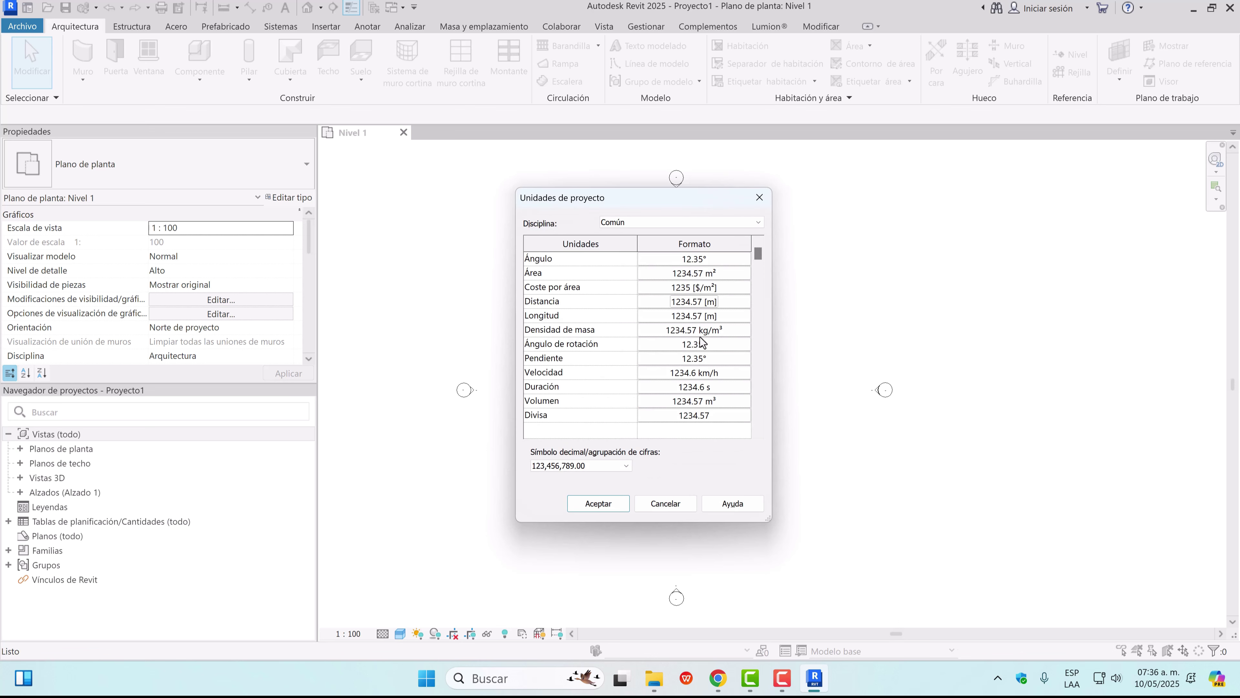
Check the format of the Longitud unit and accept the project units
left_click(711, 318)
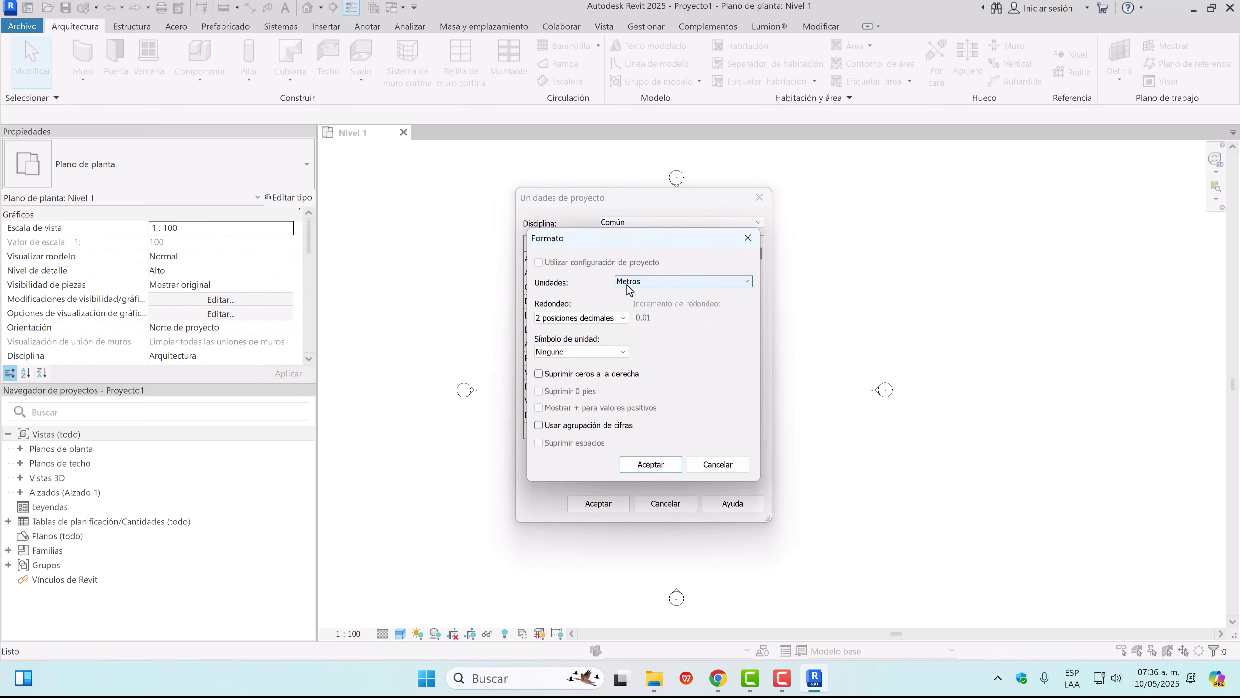
left_click(654, 467)
left_click(598, 503)
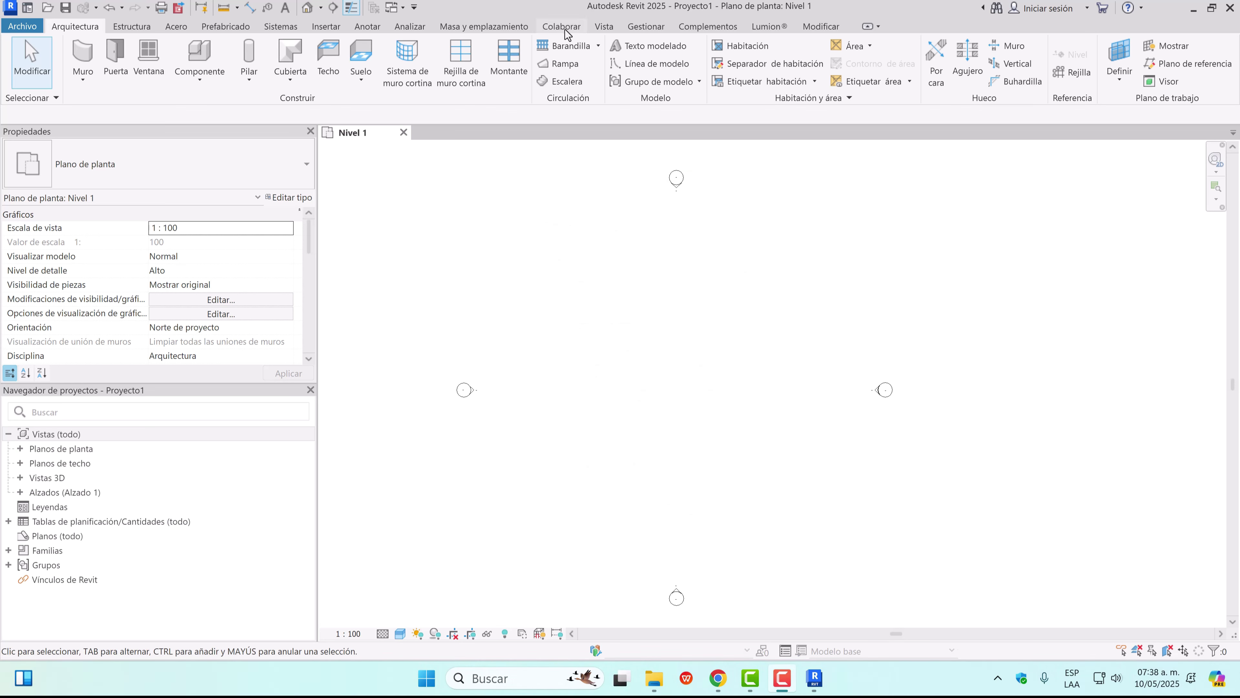
In the project information, set the organization name to MÁS ARQUITECTURA and its description to CAPACITACIONES DIGITALES
left_click(566, 30)
left_click(635, 30)
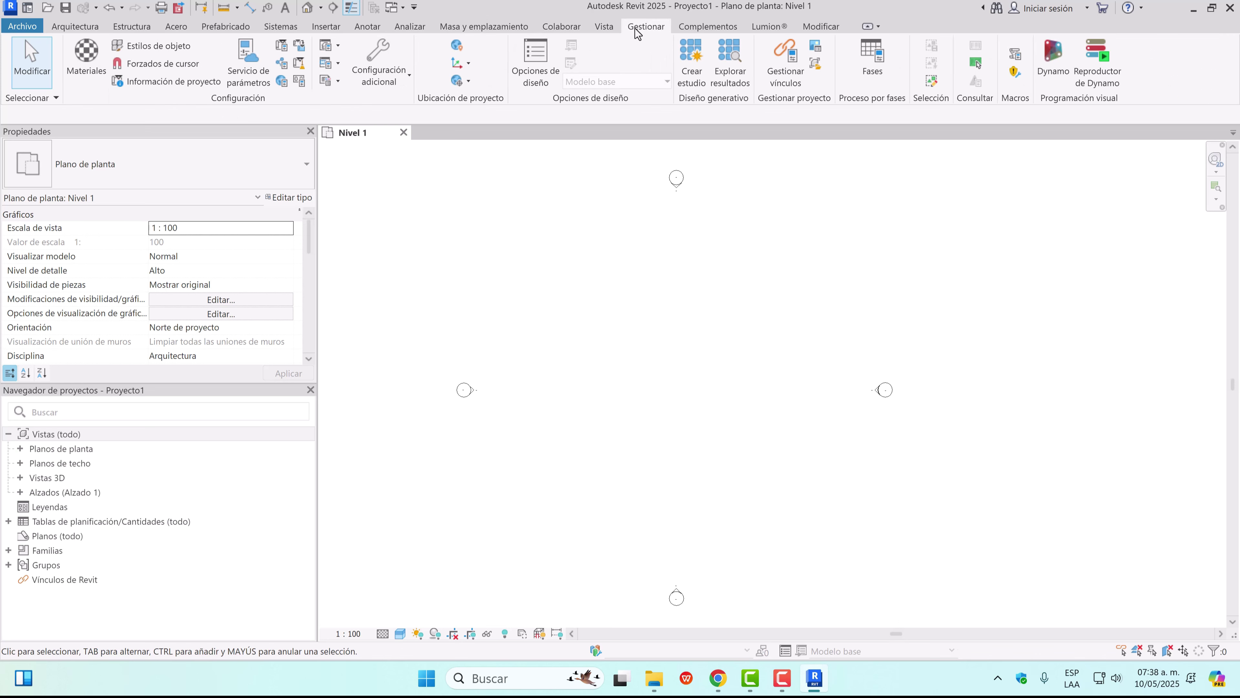
left_click(166, 81)
left_click(654, 346)
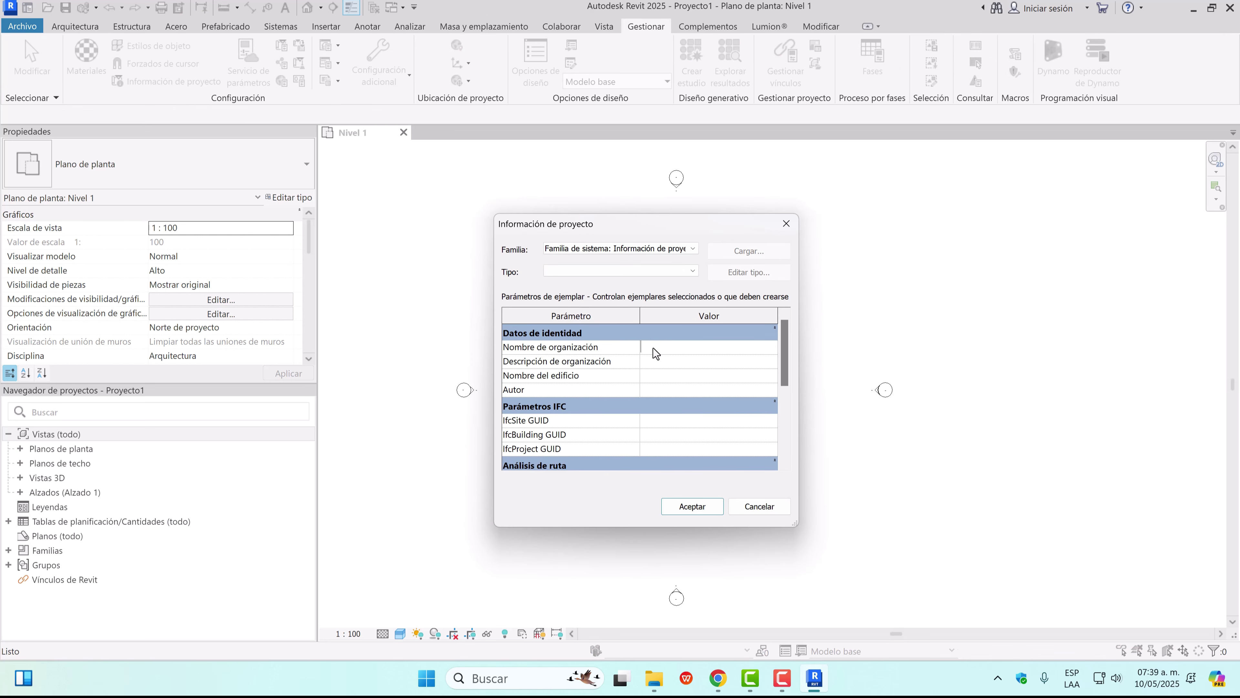
type("MÁS ARQUITECTURA")
left_click(655, 362)
type("CAPACITACIONES DIGITALES")
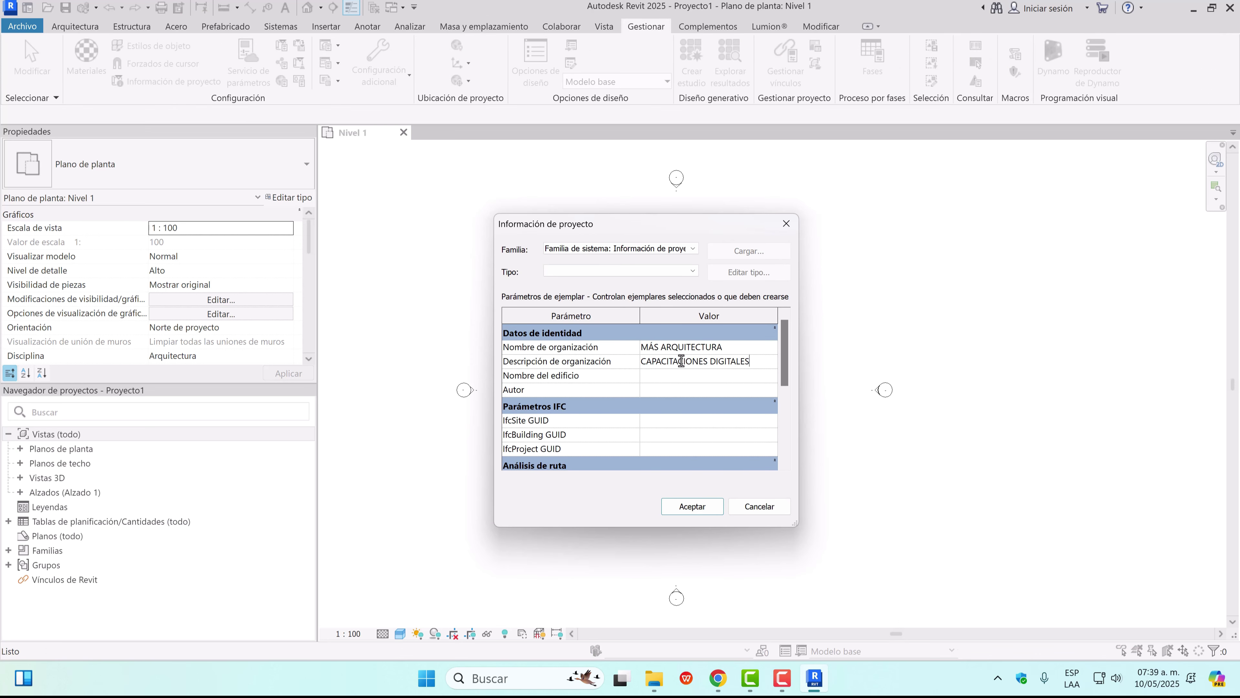
Set the building name to TRABAJO COLABORATIVO PC and the author to AF COORDINADOR BIM, and accept the project information
key("Tab")
type("TRABAJO COLABORATIVO PC")
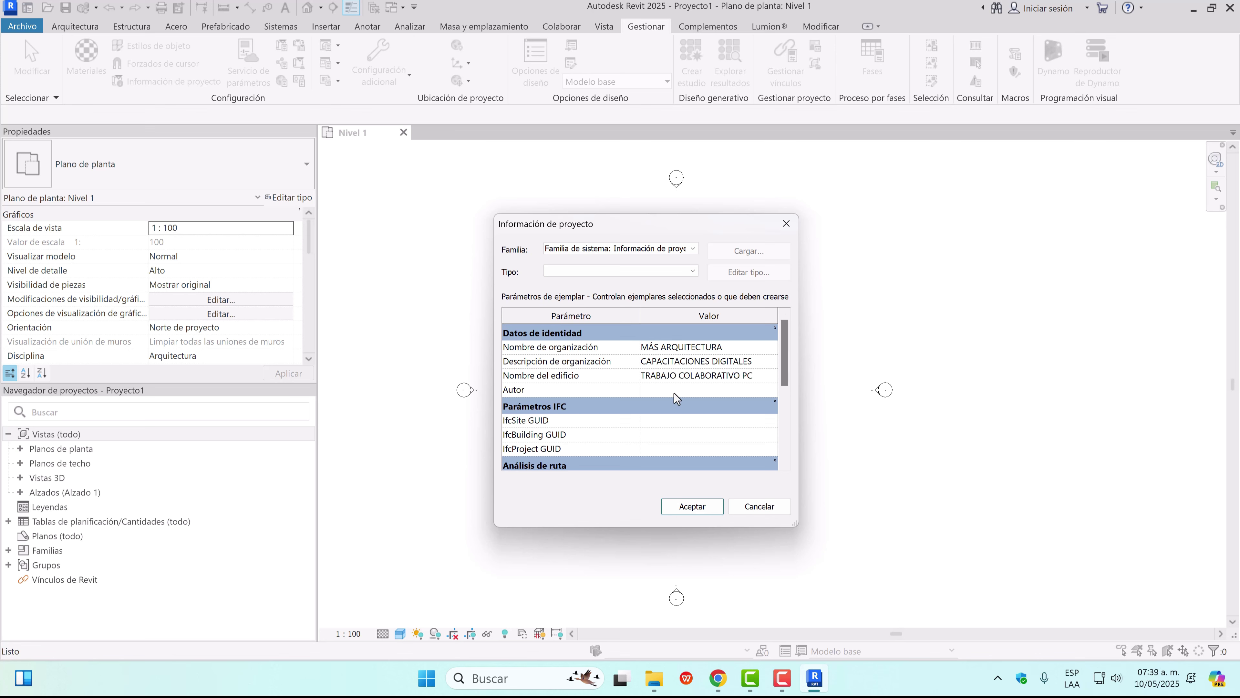
left_click(676, 390)
type("AF COORDINADOR BIM")
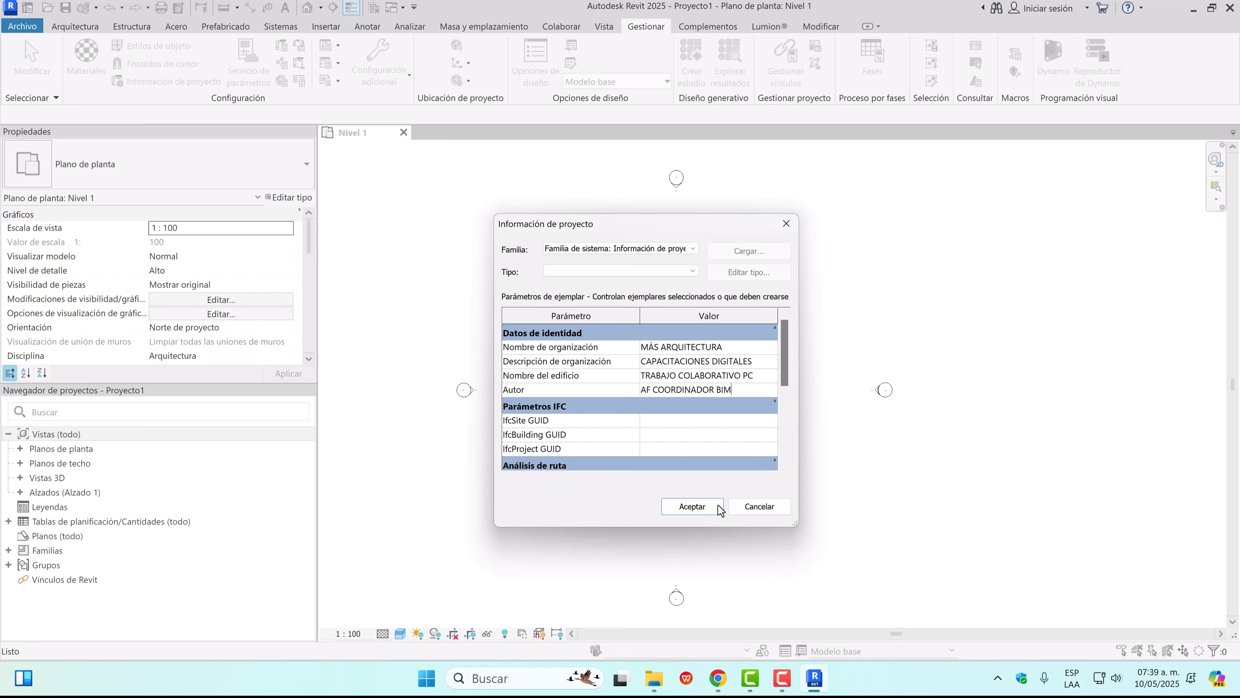
left_click(705, 513)
Set the Nivel 1 floor plan's view scale to 1:50 and its detail level to Alto
left_click(355, 634)
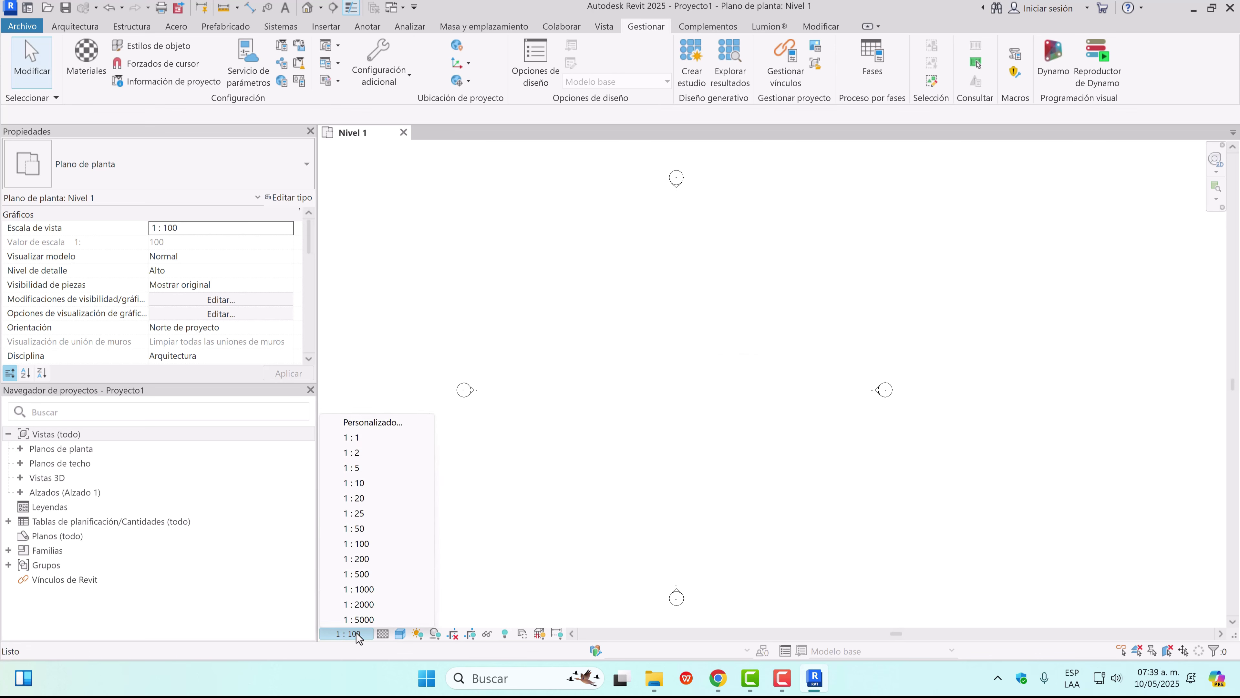
left_click(371, 533)
left_click(383, 633)
left_click(391, 625)
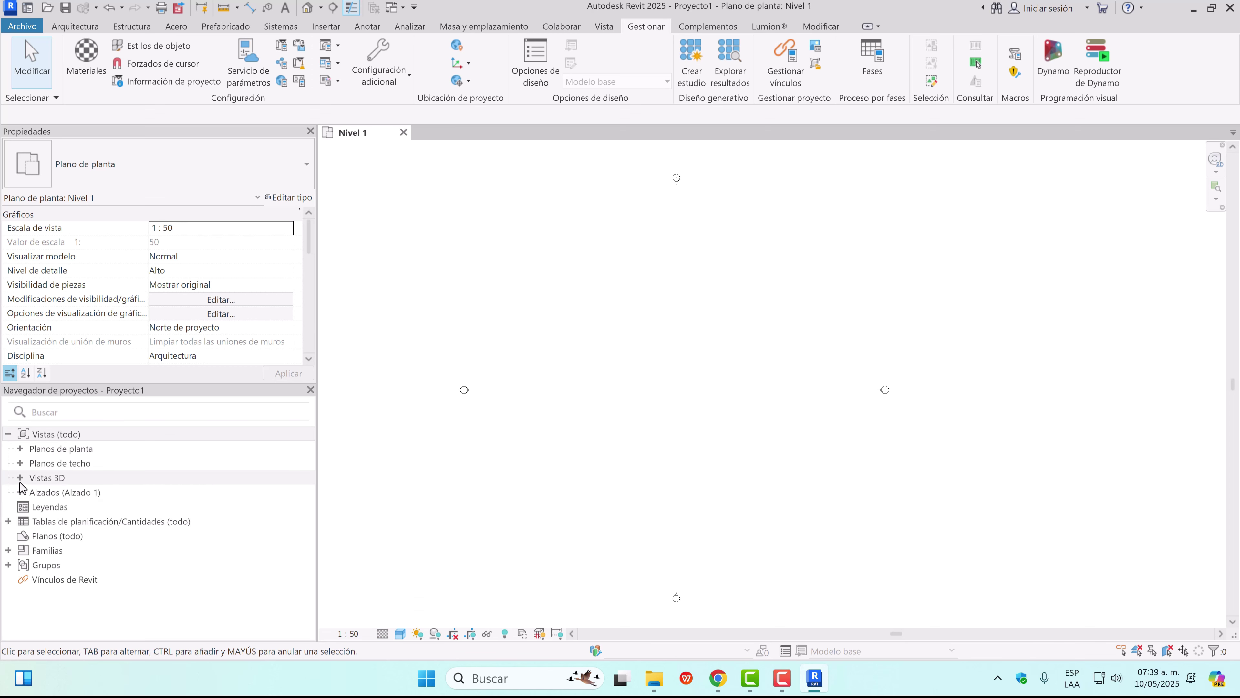
Open the Este elevation and enable Símbolo en extremo 1 por defecto in the level type's properties
double_click(58, 491)
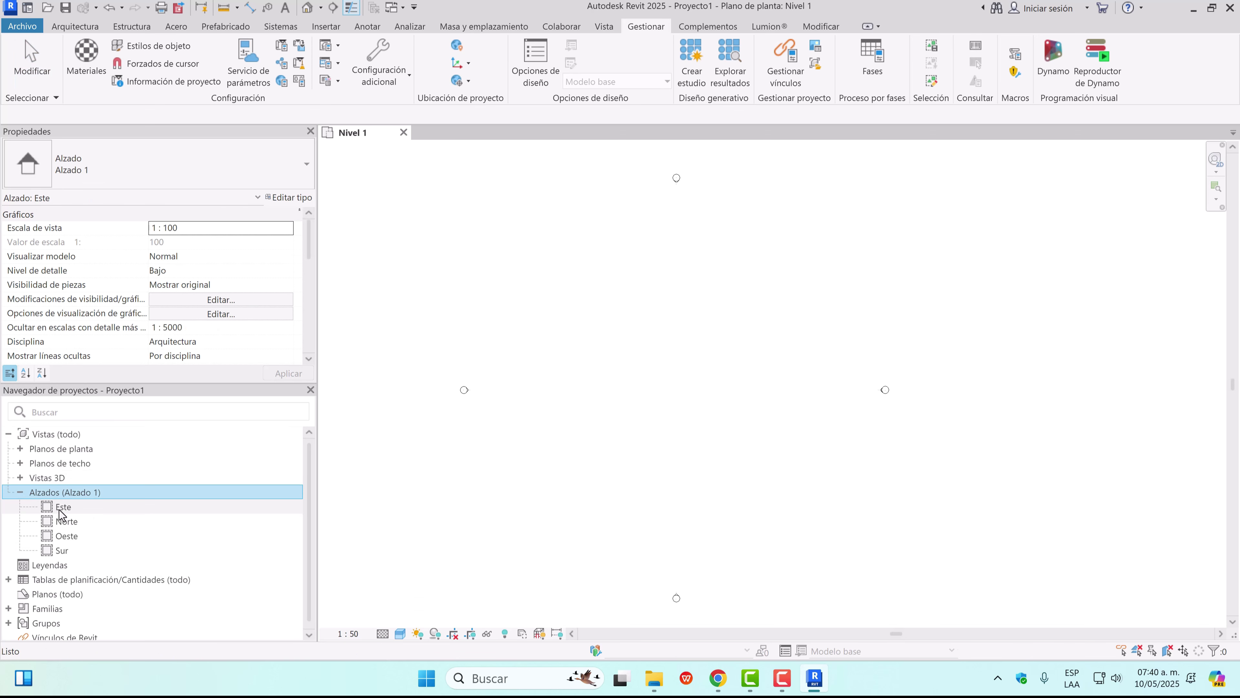
double_click(63, 507)
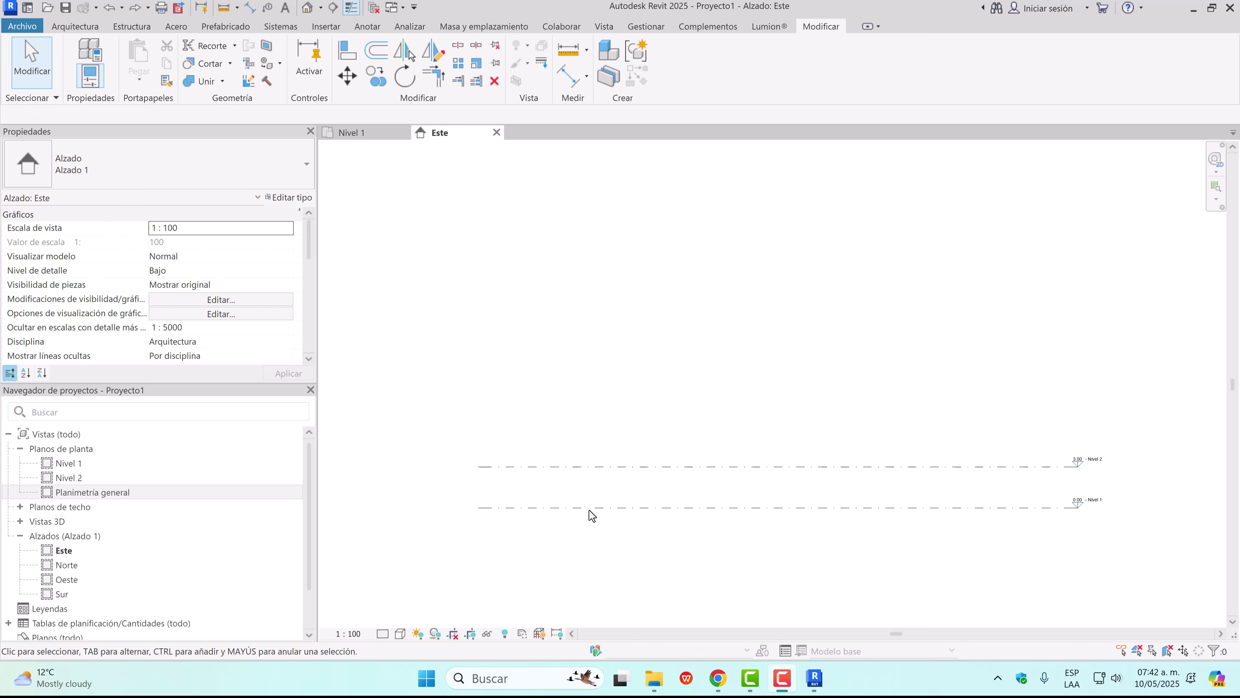
left_click(591, 509)
left_click(289, 197)
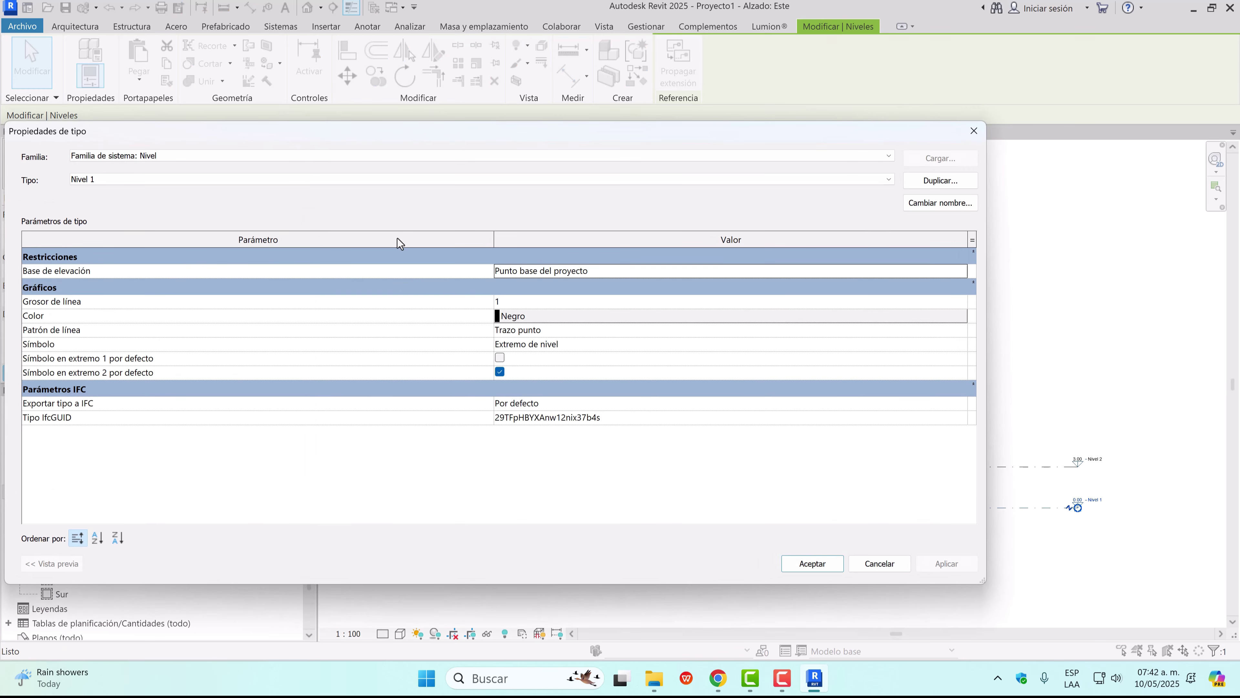
left_click(500, 357)
left_click(964, 566)
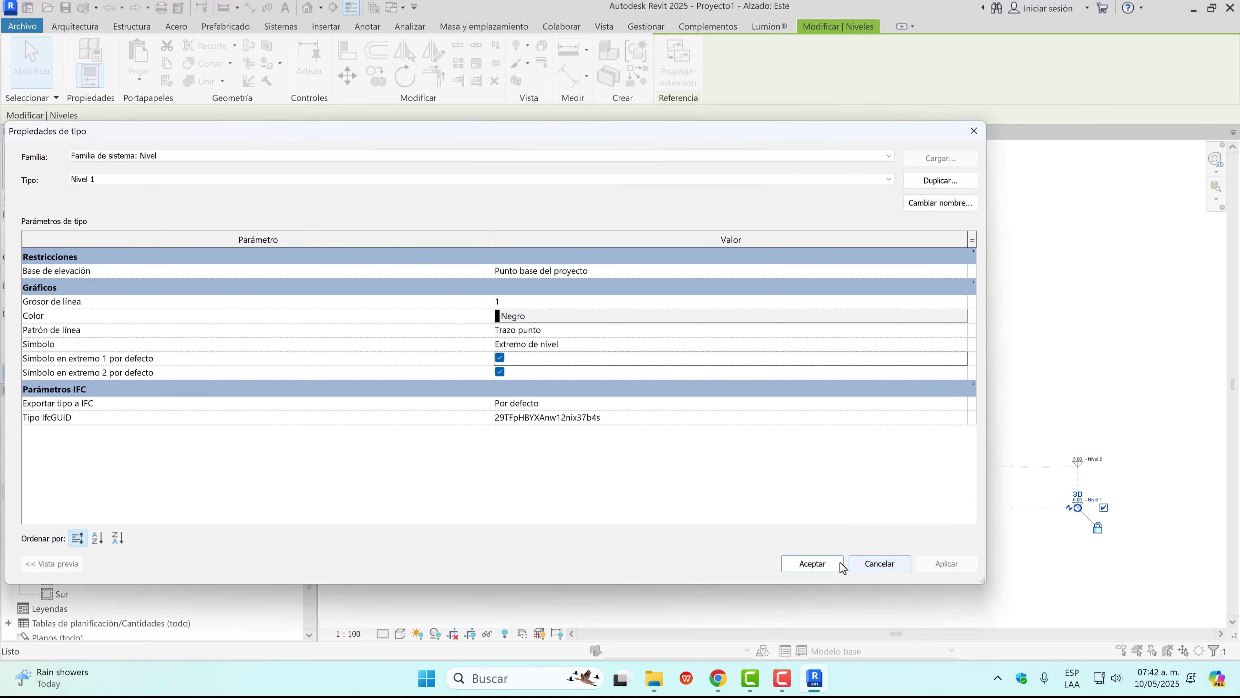
left_click(812, 564)
left_click(881, 573)
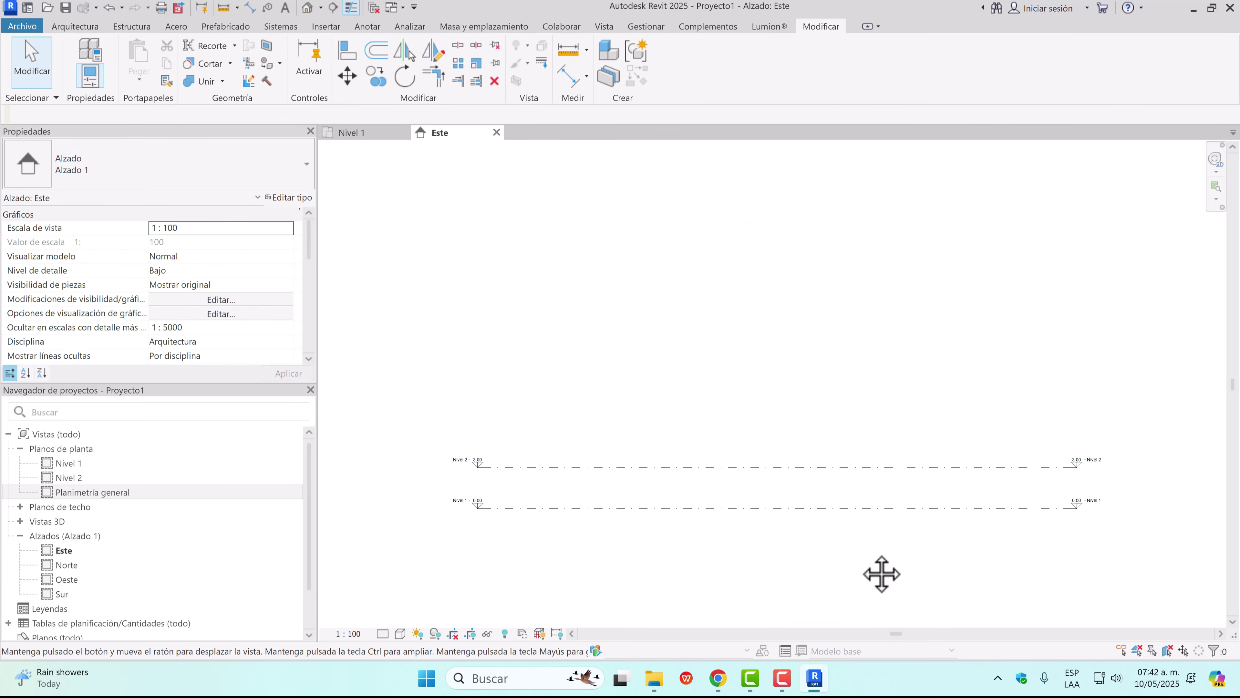
Array the Nivel 2 line upward with 3 m spacing and a count of 5
left_click(537, 487)
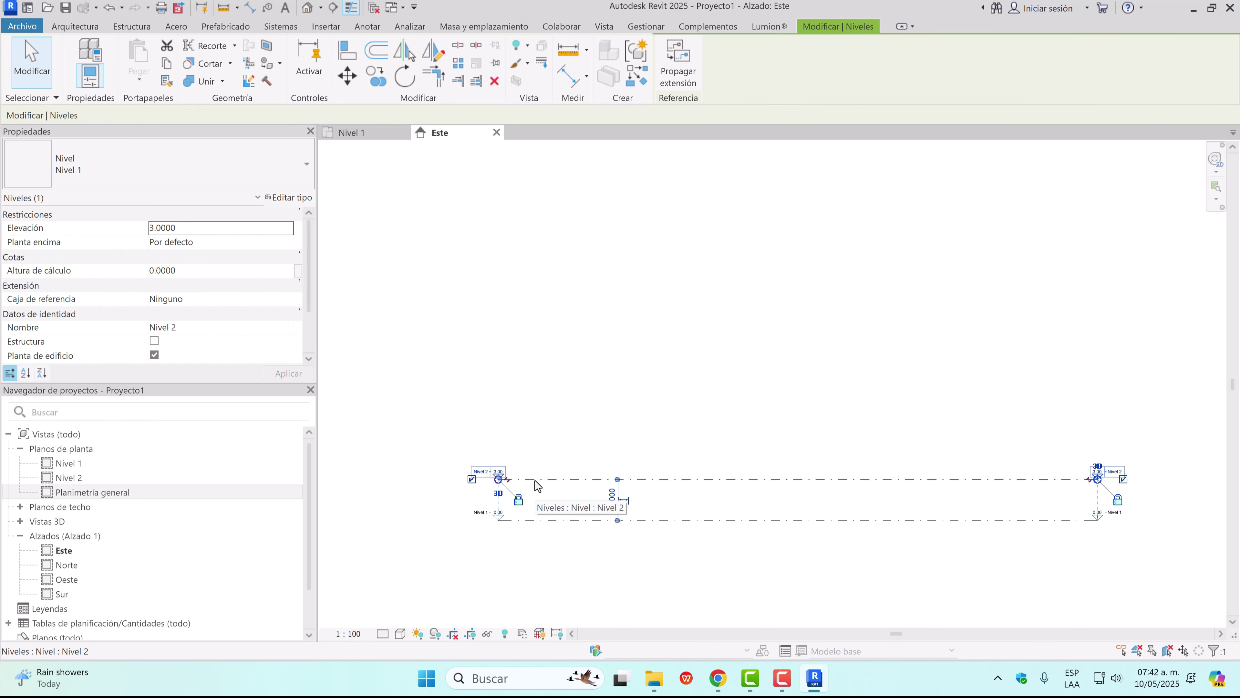
left_click(459, 65)
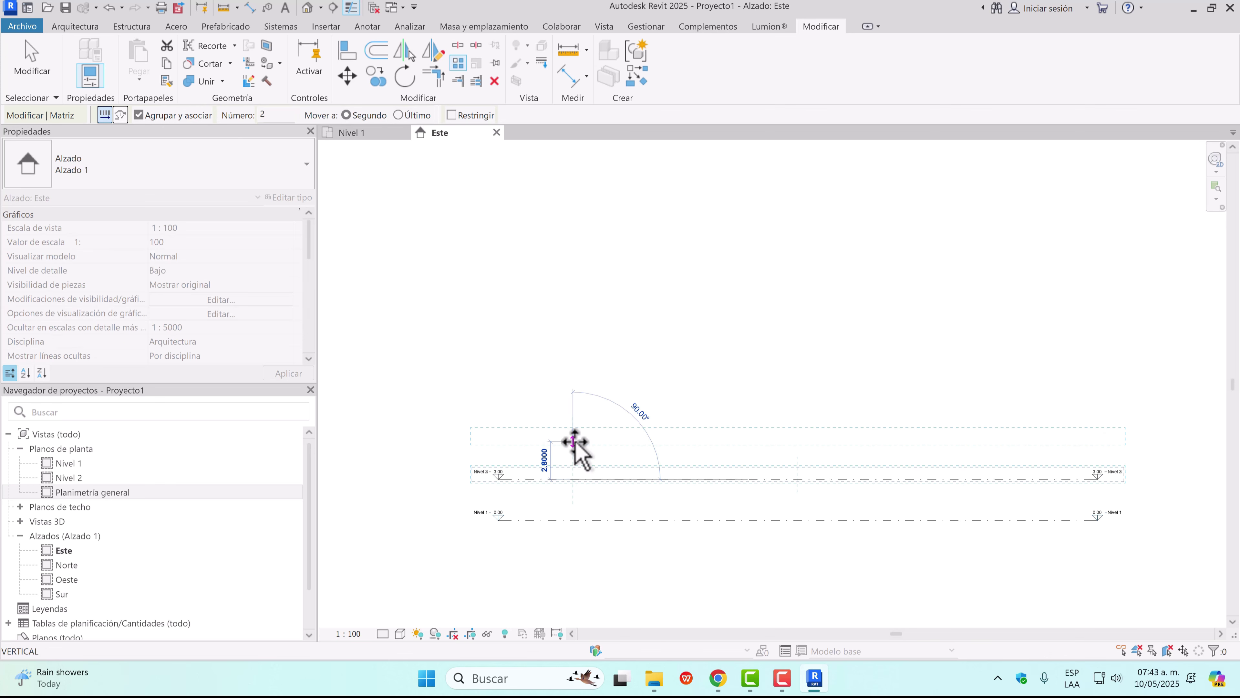
type("3")
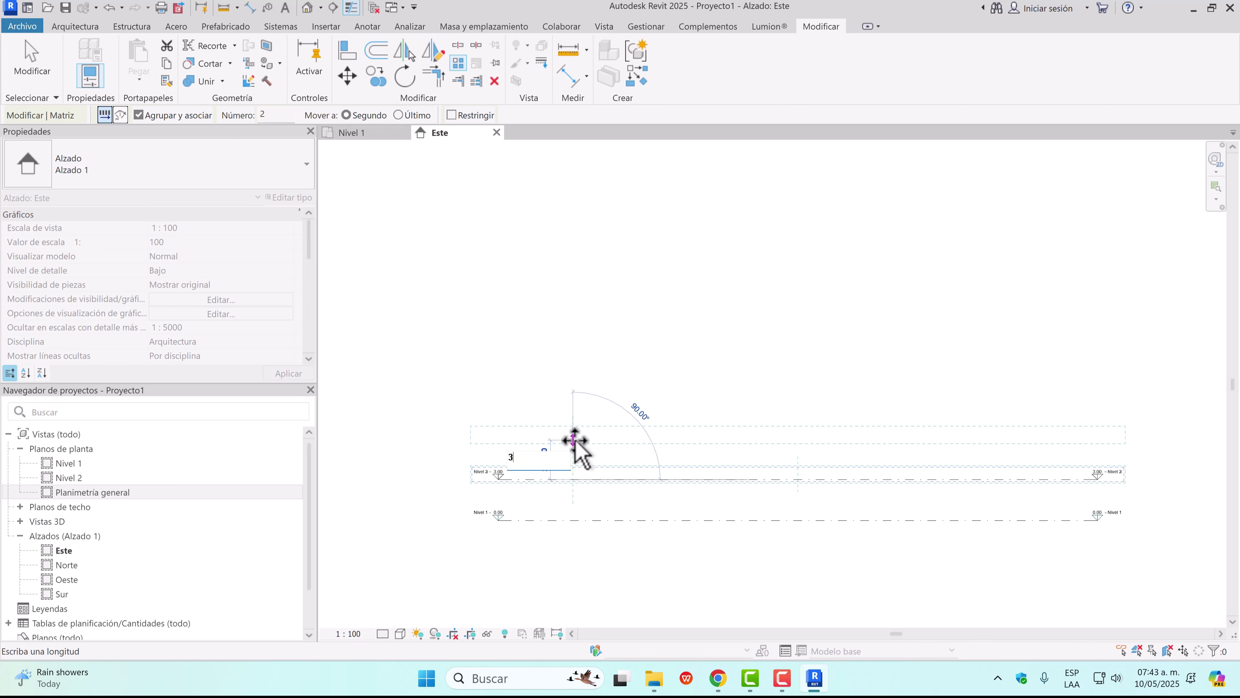
key("Return")
type("5")
key("Return")
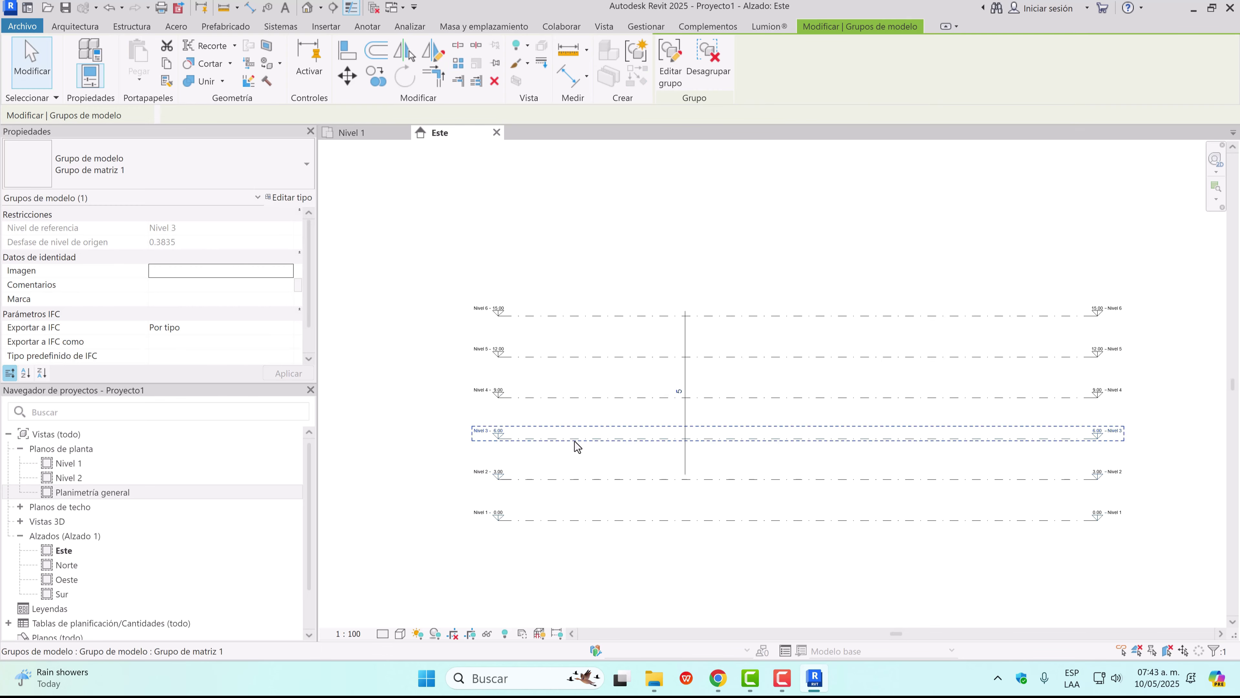
left_click(613, 249)
Rename the four elevation views as 1. E. FRONTAL, 2. E. POSTERIOR, 3. E. L. DERECHA and 4. E. L. IZQUIERDA
left_click(67, 565)
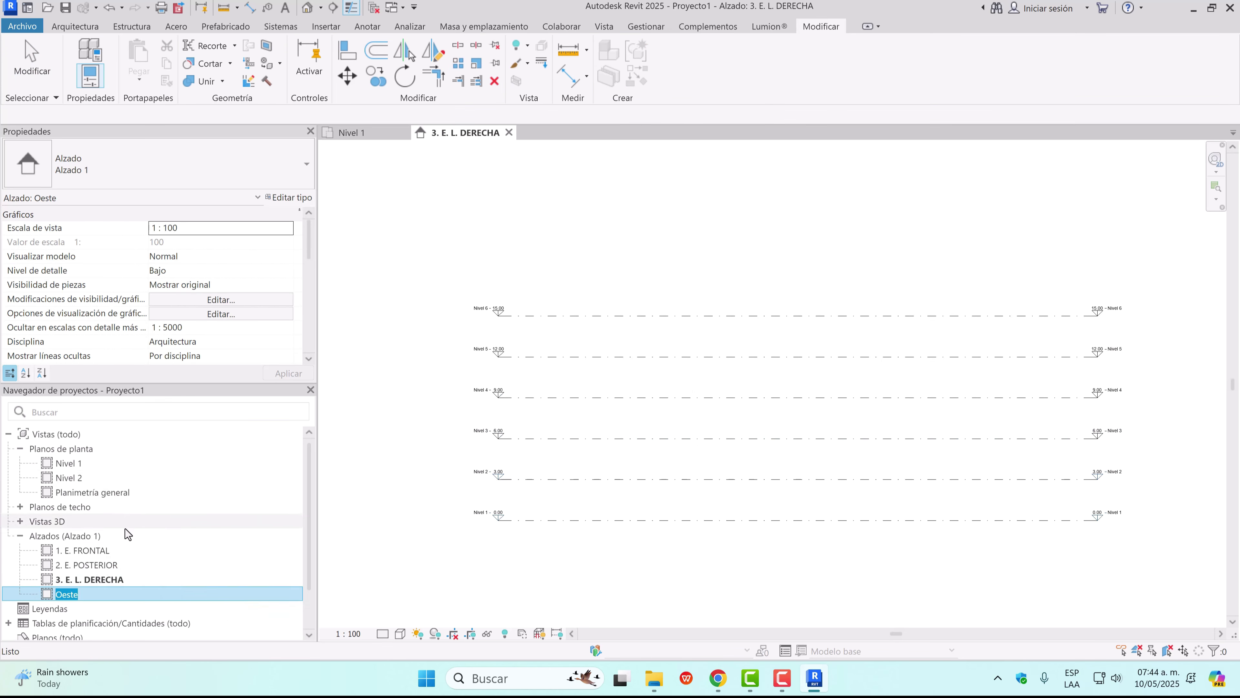
type("4. E. L. IZQUIERDA")
key("Return")
In the Planimetría general plan, draw a vertical grid line through the base point and set the view scale to 1:50
double_click(93, 492)
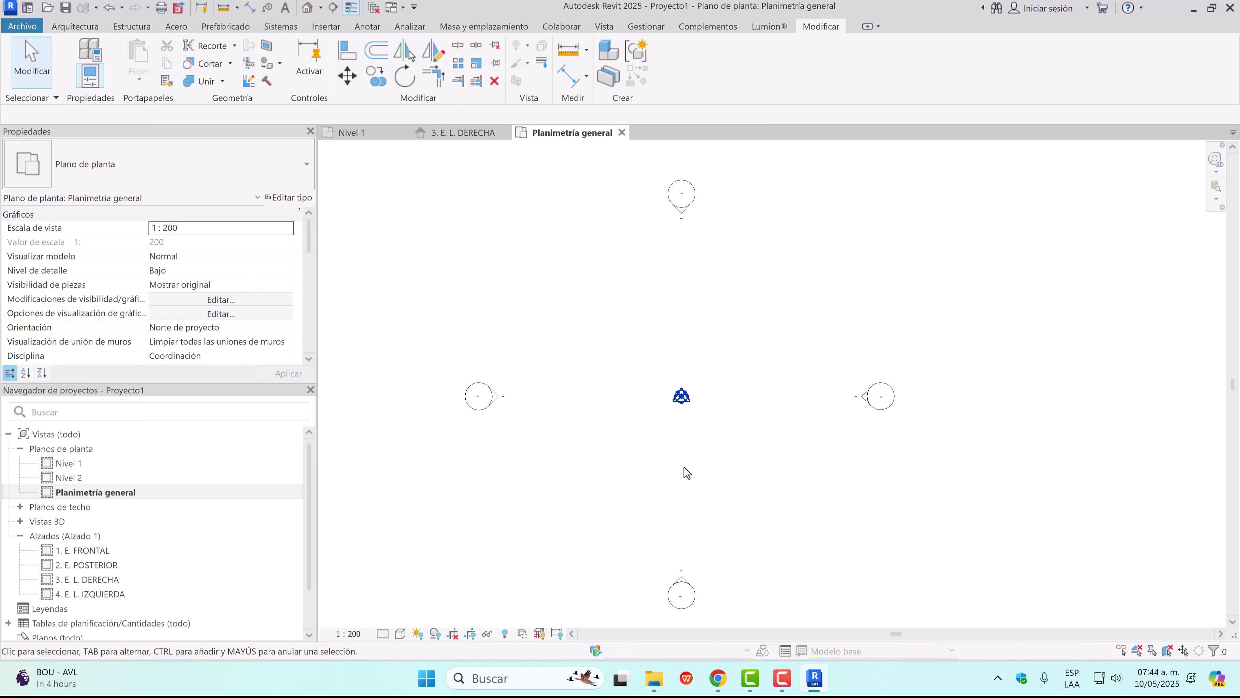
key("g")
key("r")
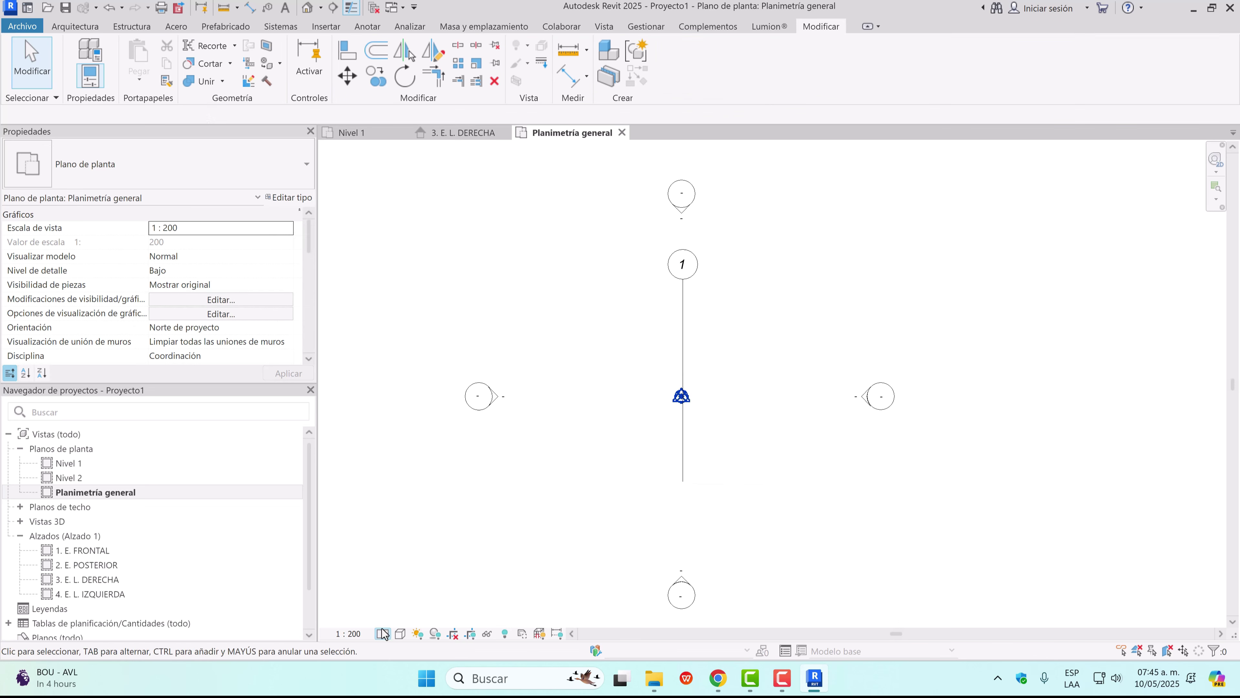
left_click(349, 634)
left_click(373, 527)
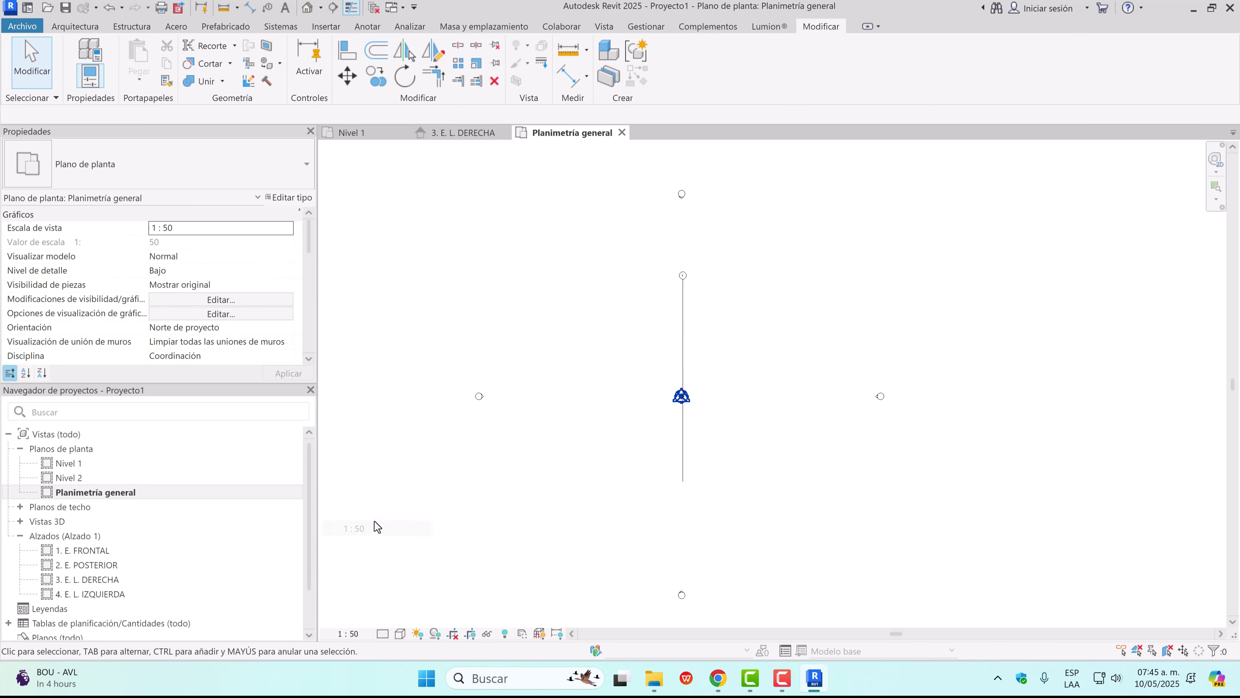
Edit the grid line's type to show plan-view symbols at Extremo 1 and use a dash-dot end segment pattern
scroll(693, 386, "up", 2)
left_click(602, 376)
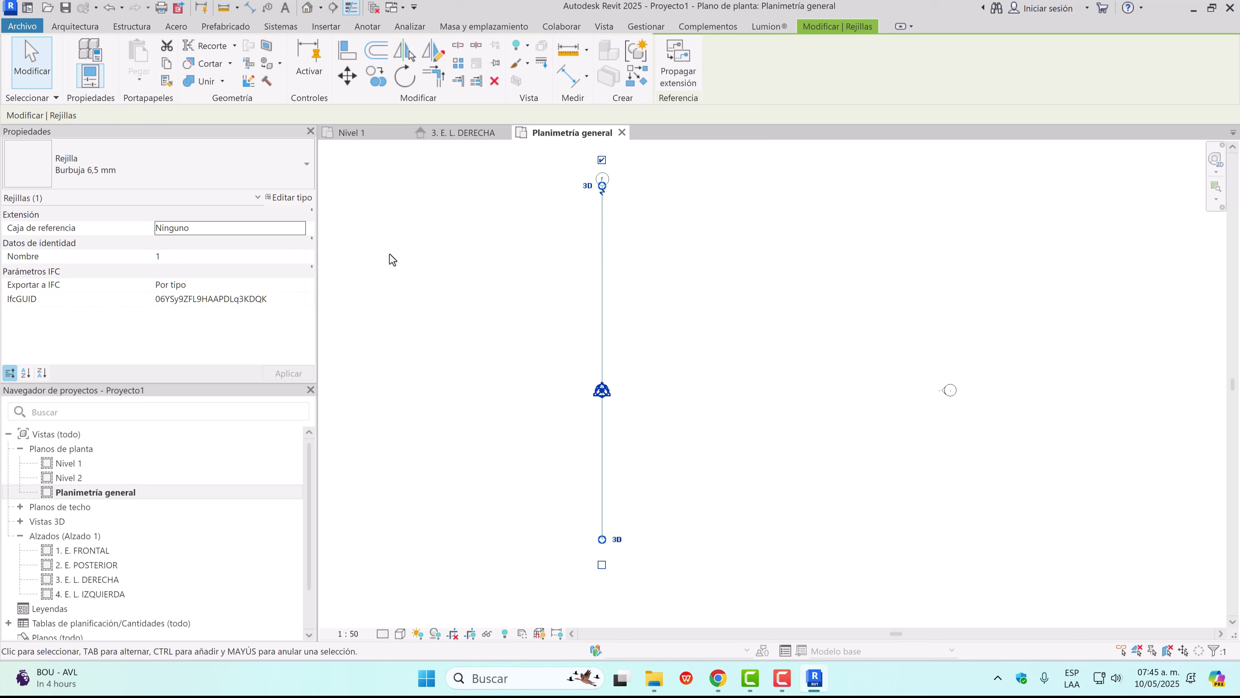
left_click(292, 198)
left_click(530, 343)
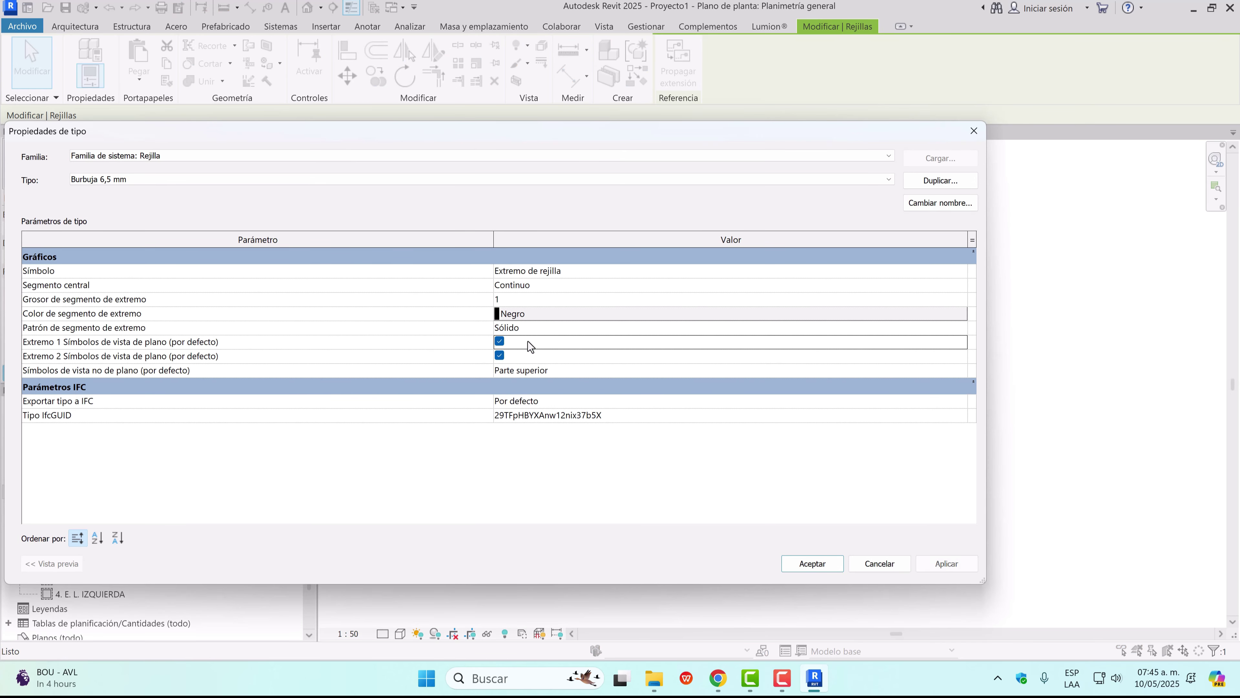
left_click(530, 328)
left_click(961, 328)
left_click(552, 402)
left_click(946, 565)
left_click(812, 564)
left_click(723, 515)
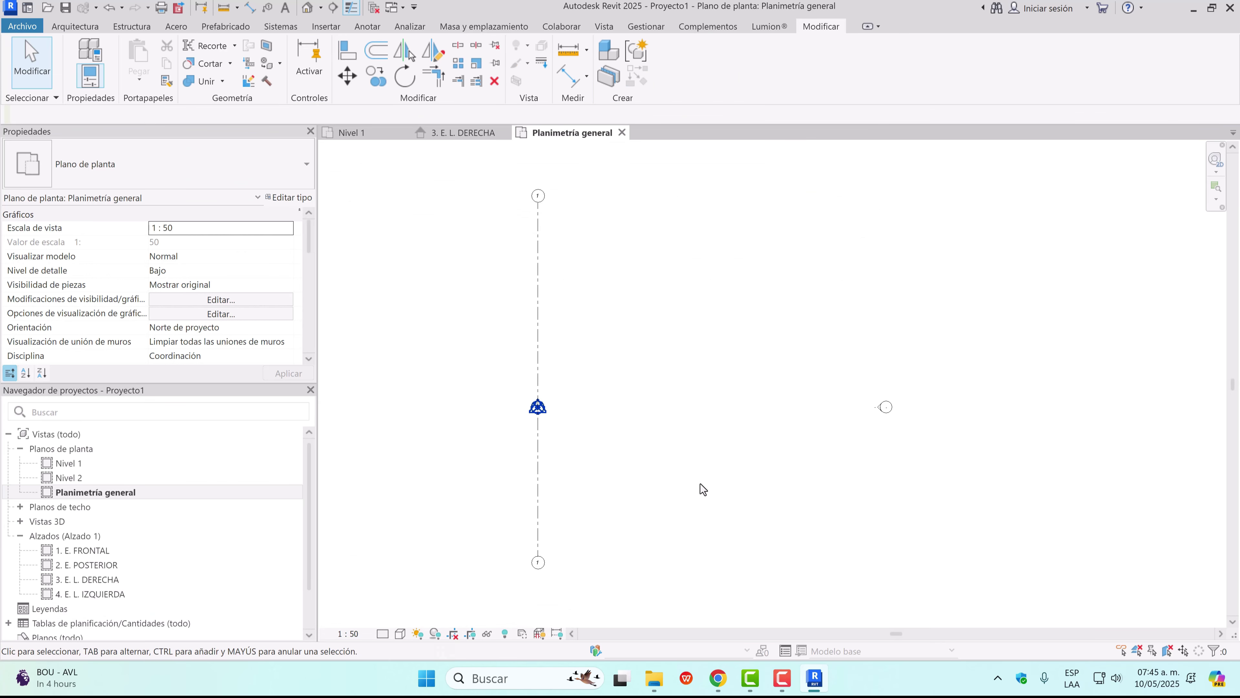
Copy the vertical grid line five times toward the east, about 3 to 4 m apart
key("c")
key("o")
left_click(538, 331)
left_click(598, 332)
left_click(657, 332)
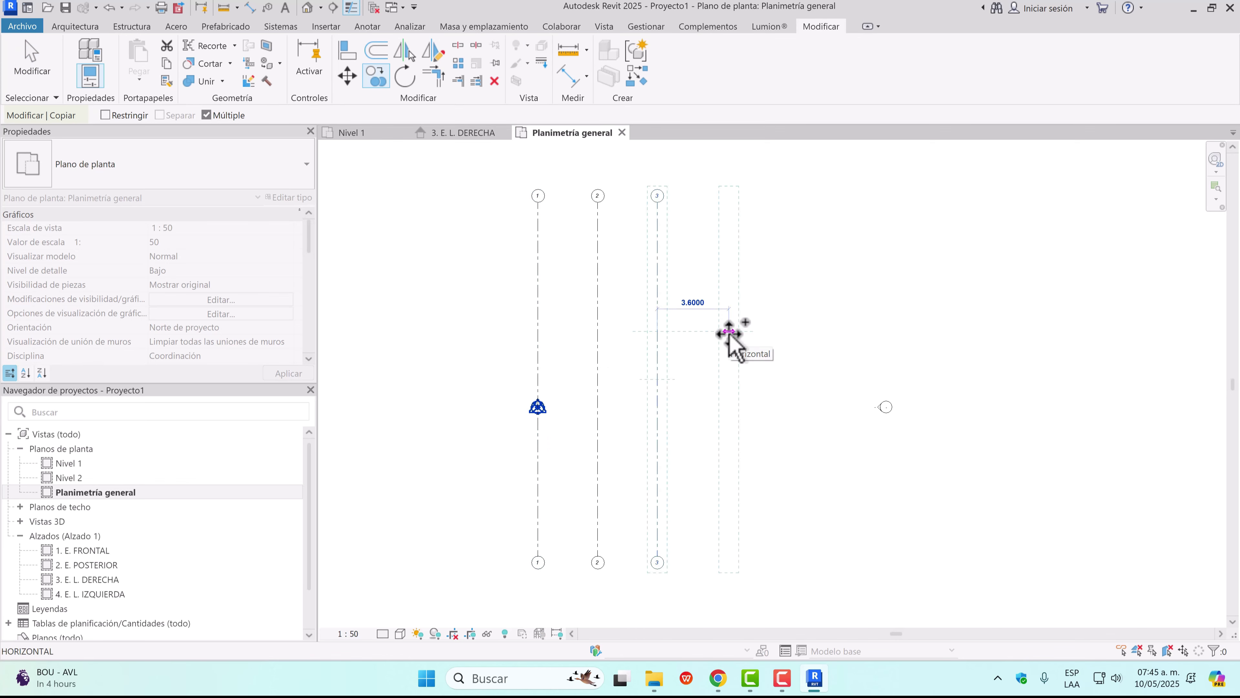
left_click(736, 332)
left_click(796, 337)
left_click(855, 337)
Draw a horizontal grid line across the upper part of the vertical grids and copy it downward three times
scroll(769, 410, "down", 3)
left_click(543, 335)
left_click(919, 335)
left_click(570, 335)
key("c")
key("o")
left_click(571, 335)
left_click(571, 398)
left_click(570, 460)
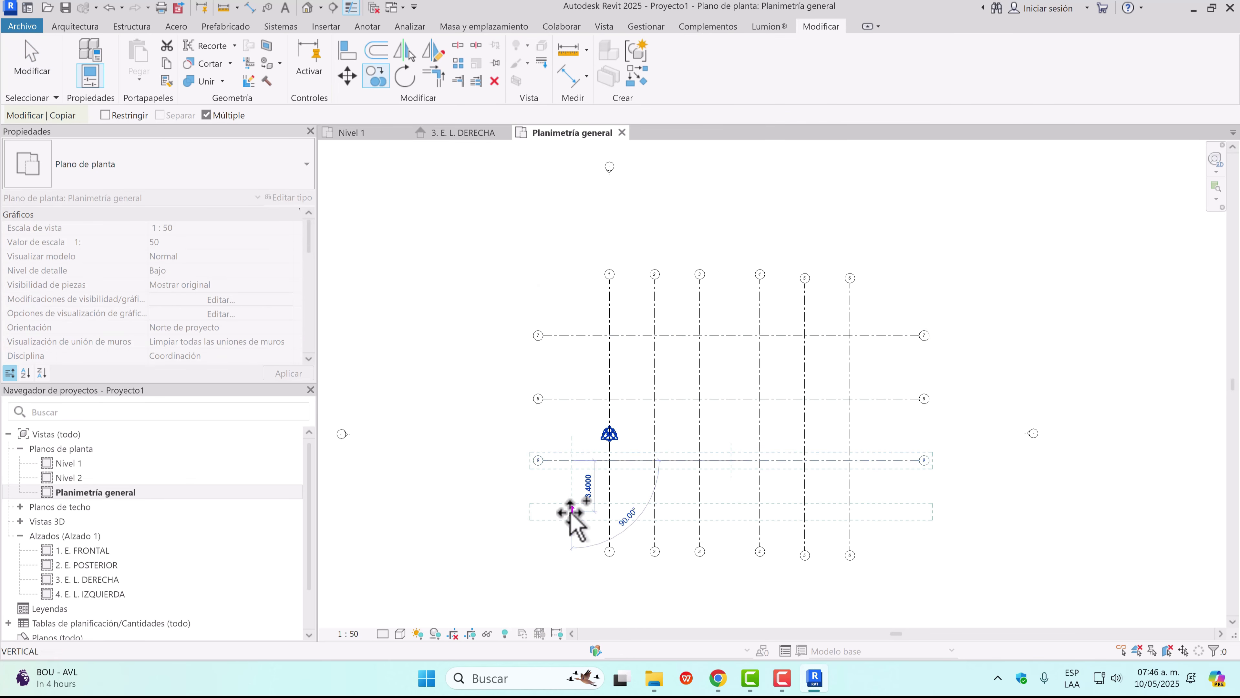
left_click(570, 510)
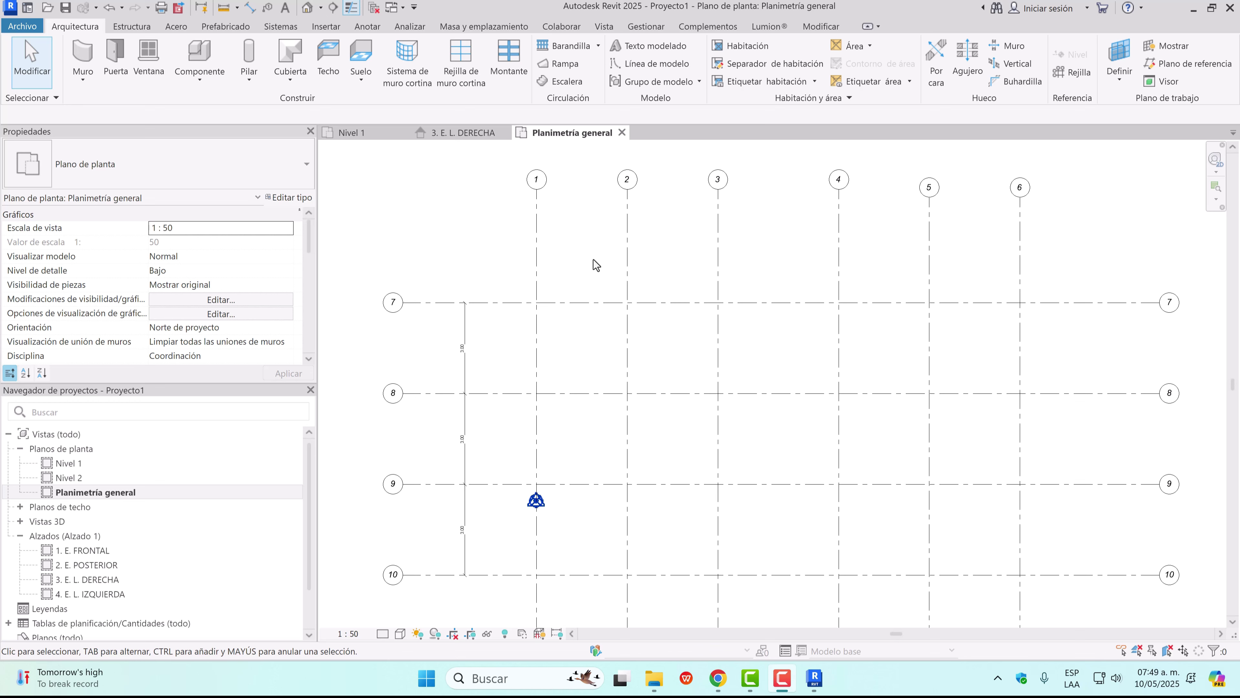
Place the model text BLOQUE A between grid lines 7 and 8, across grid line 1
middle_click_drag(567, 435, 525, 432)
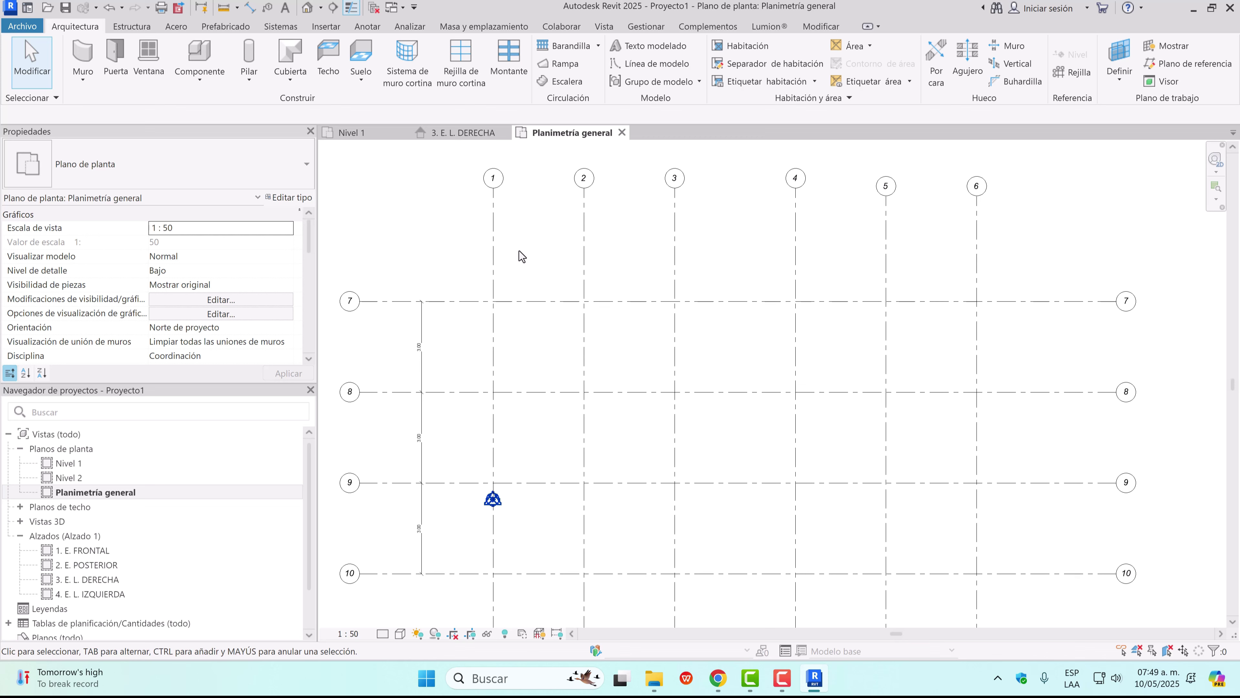
left_click(643, 47)
type("BLOQUE A")
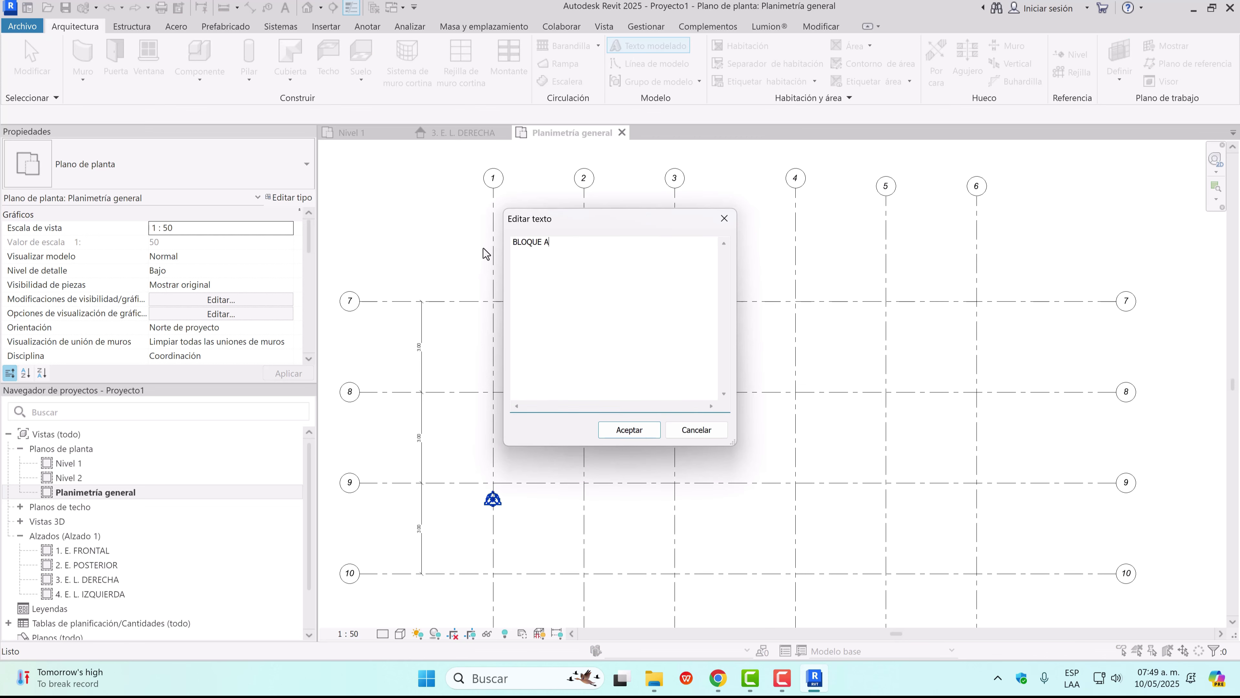
left_click(635, 432)
left_click(442, 390)
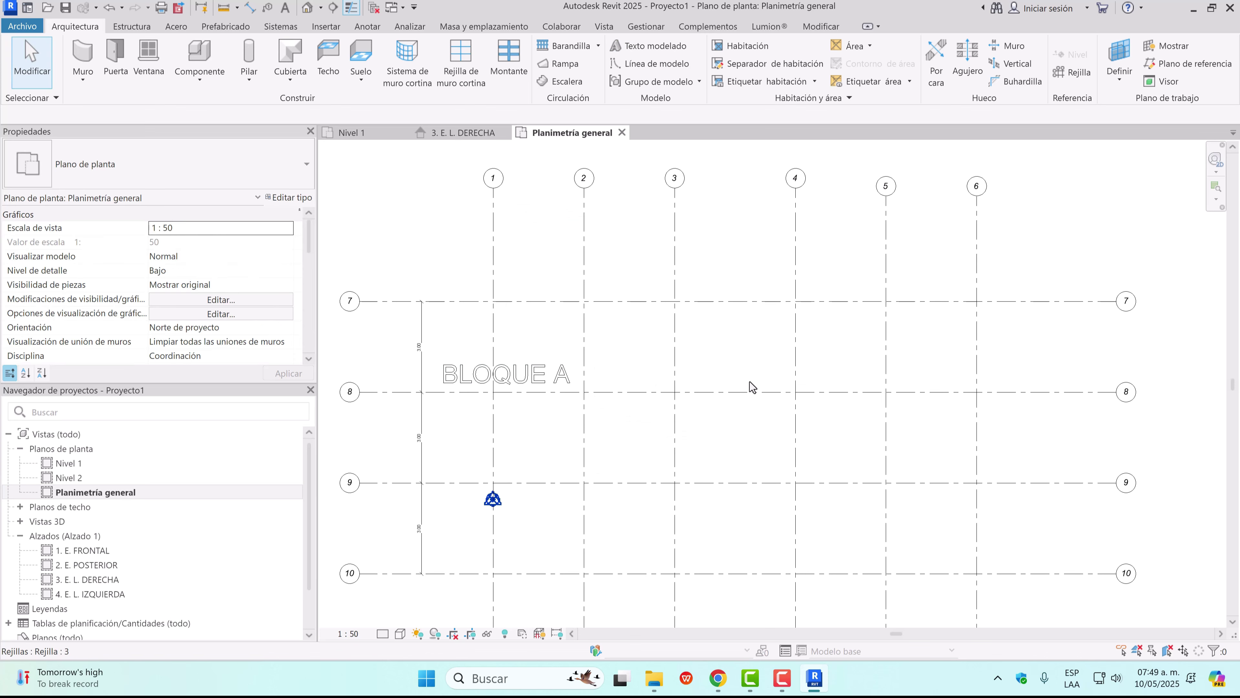
Place the model text BLOQUE B above grid line 7, across grid line 5
middle_click_drag(786, 381, 660, 332)
left_click(644, 45)
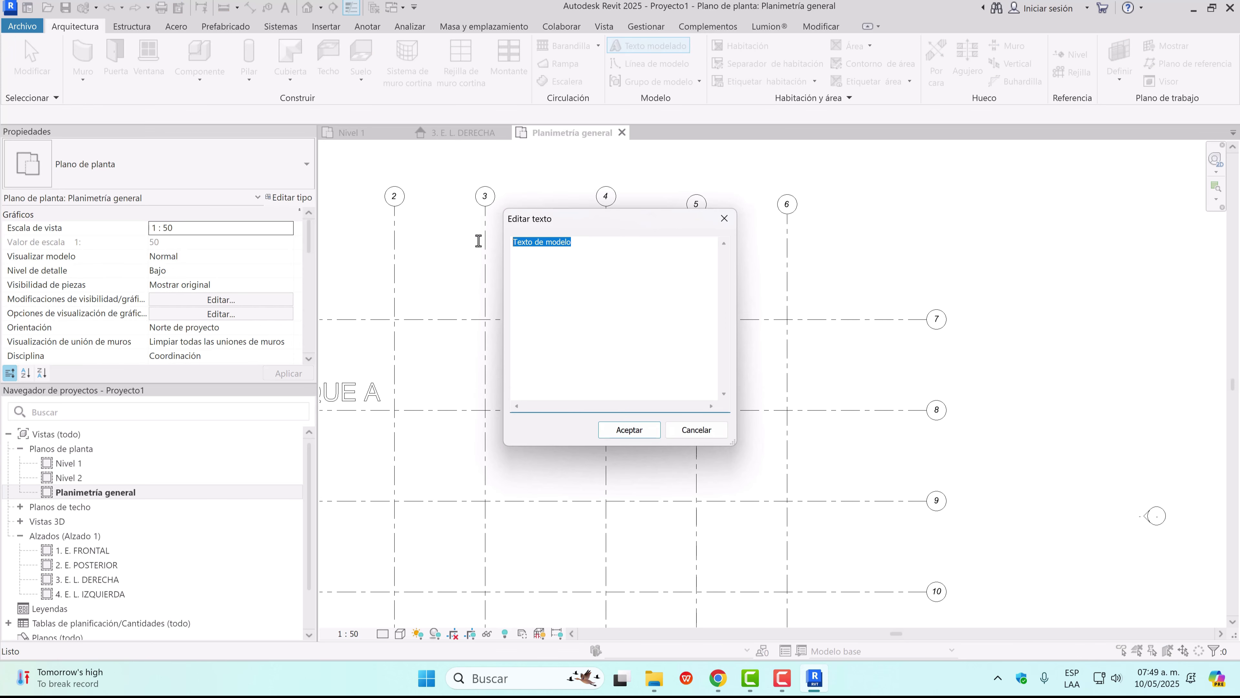
type("BLOQUE B")
left_click(629, 430)
left_click(651, 296)
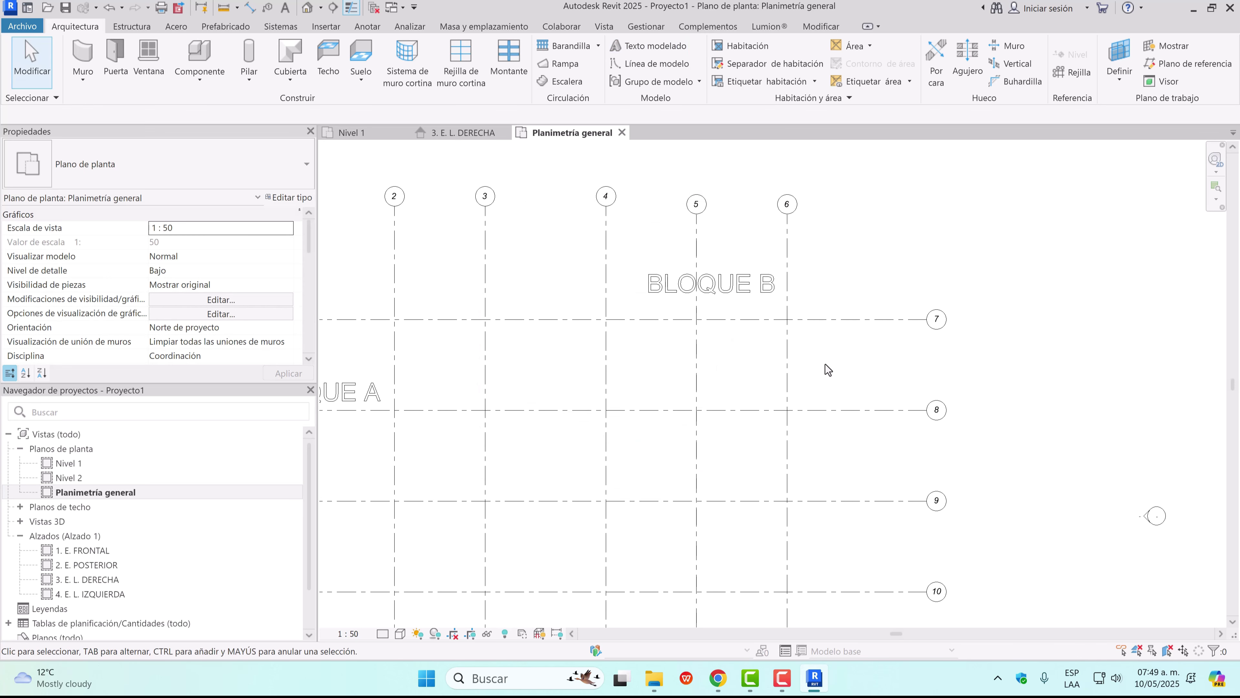
middle_click(866, 464)
middle_click(866, 464)
middle_click_drag(660, 401, 666, 448)
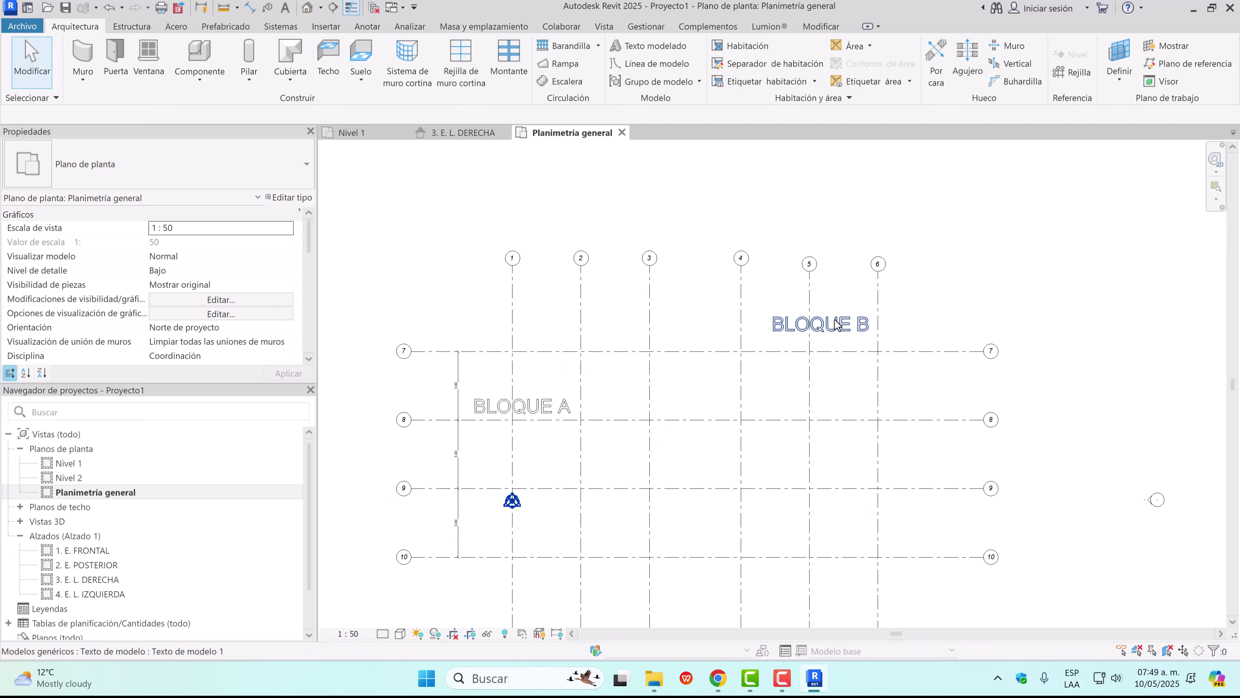
Nudge the BLOQUE B text slightly down and to the west, and move the BLOQUE A text slightly up
left_click(845, 317)
left_click_drag(845, 317, 842, 320)
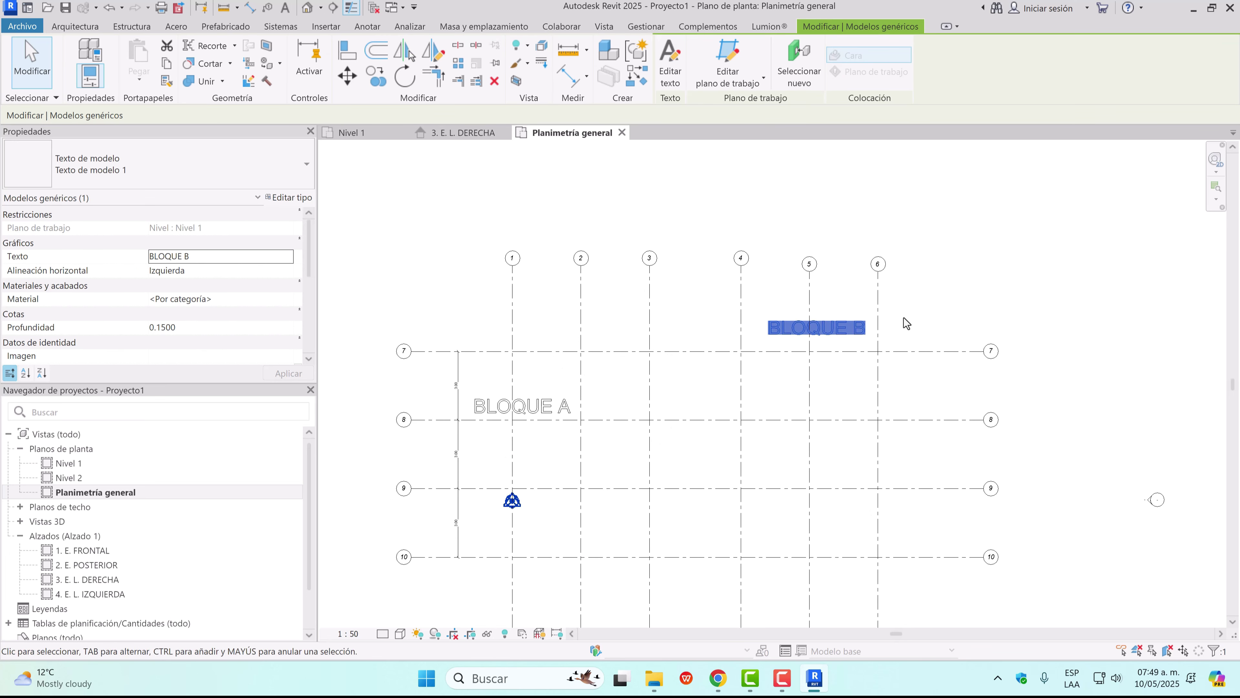
left_click(913, 314)
left_click(481, 408)
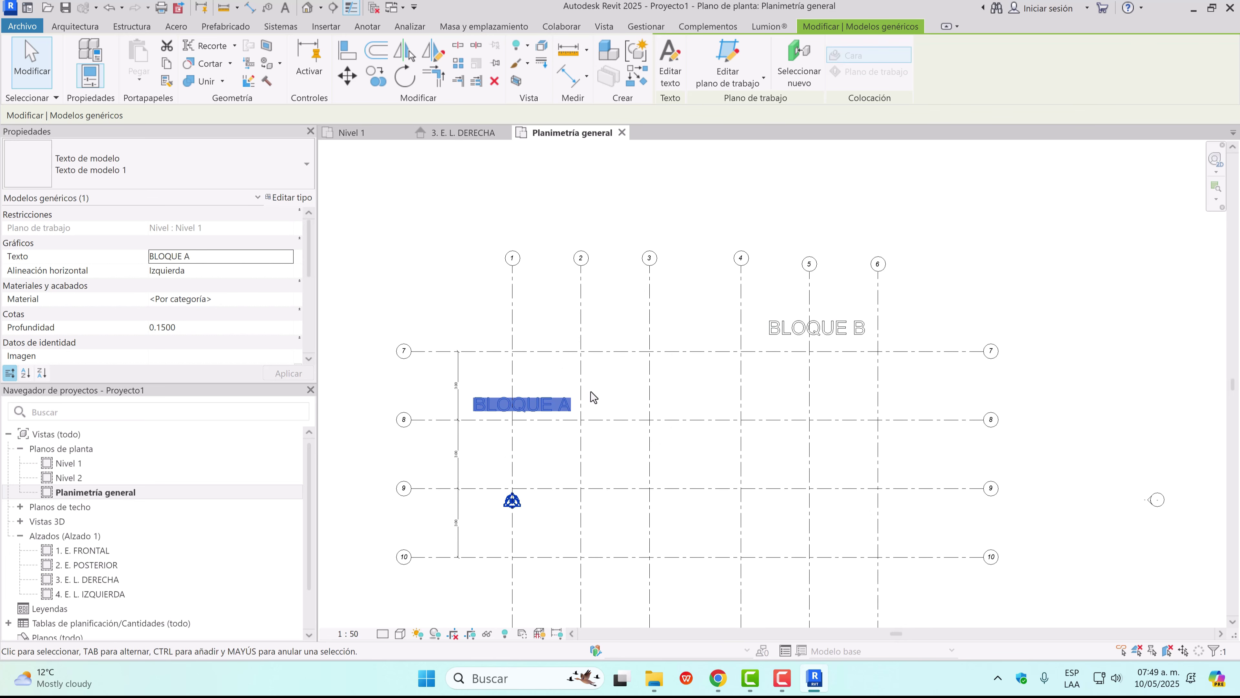
left_click(618, 403)
middle_click_drag(635, 412, 623, 348)
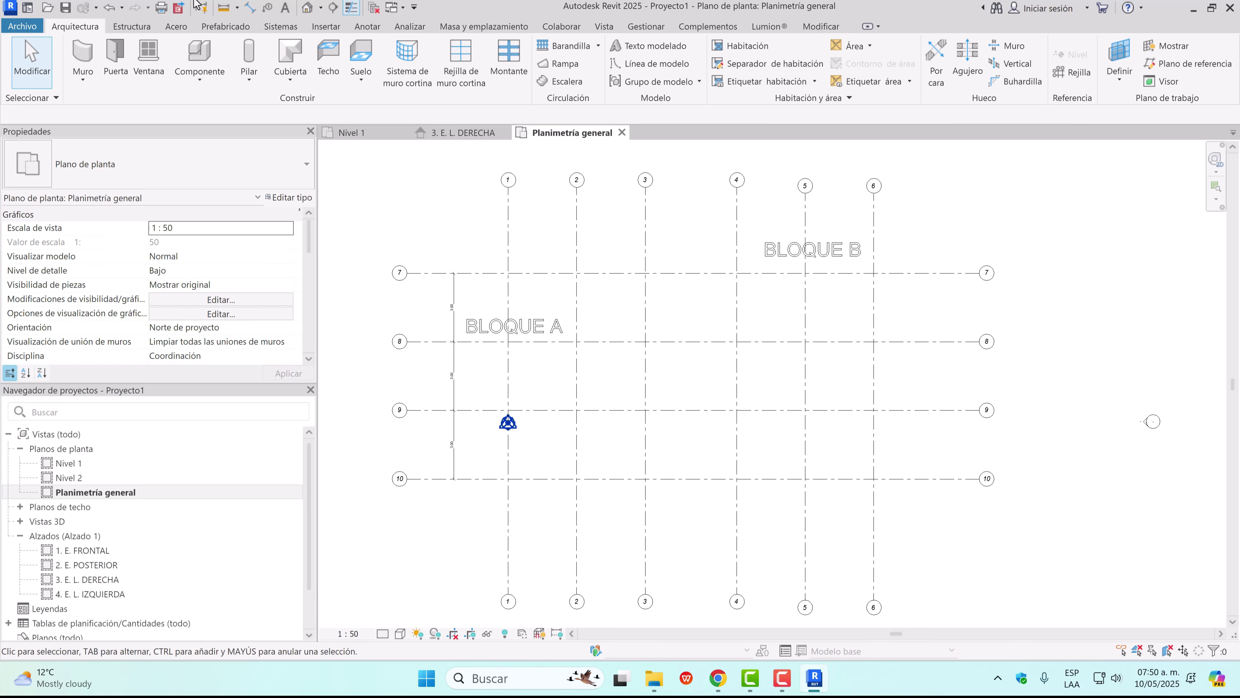
Set the default path for user files to the synced Google Drive folder C:\A\A in the program options
left_click(22, 26)
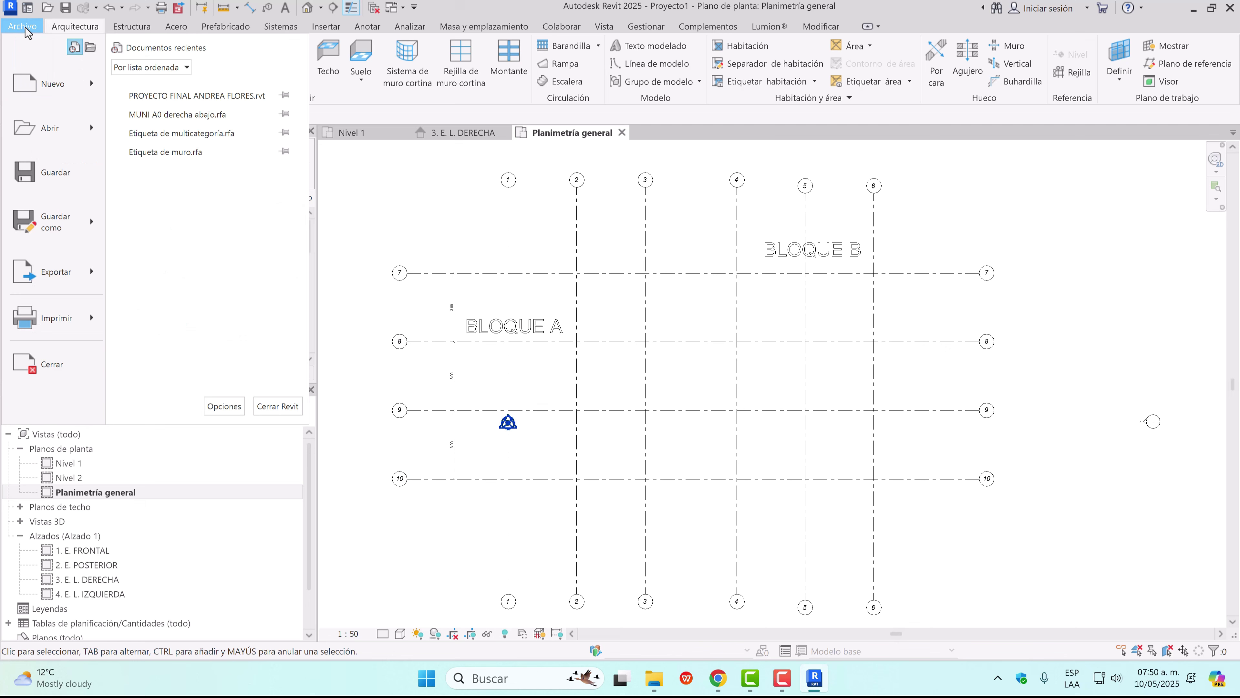
left_click(224, 405)
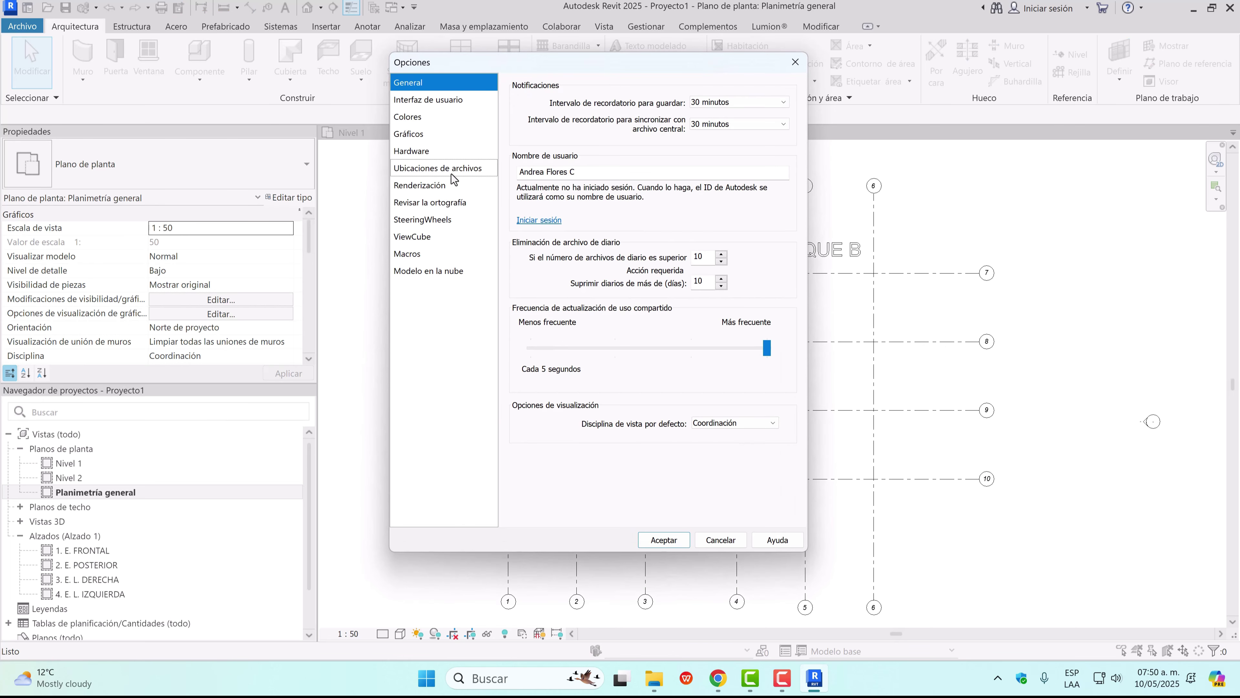
left_click(452, 175)
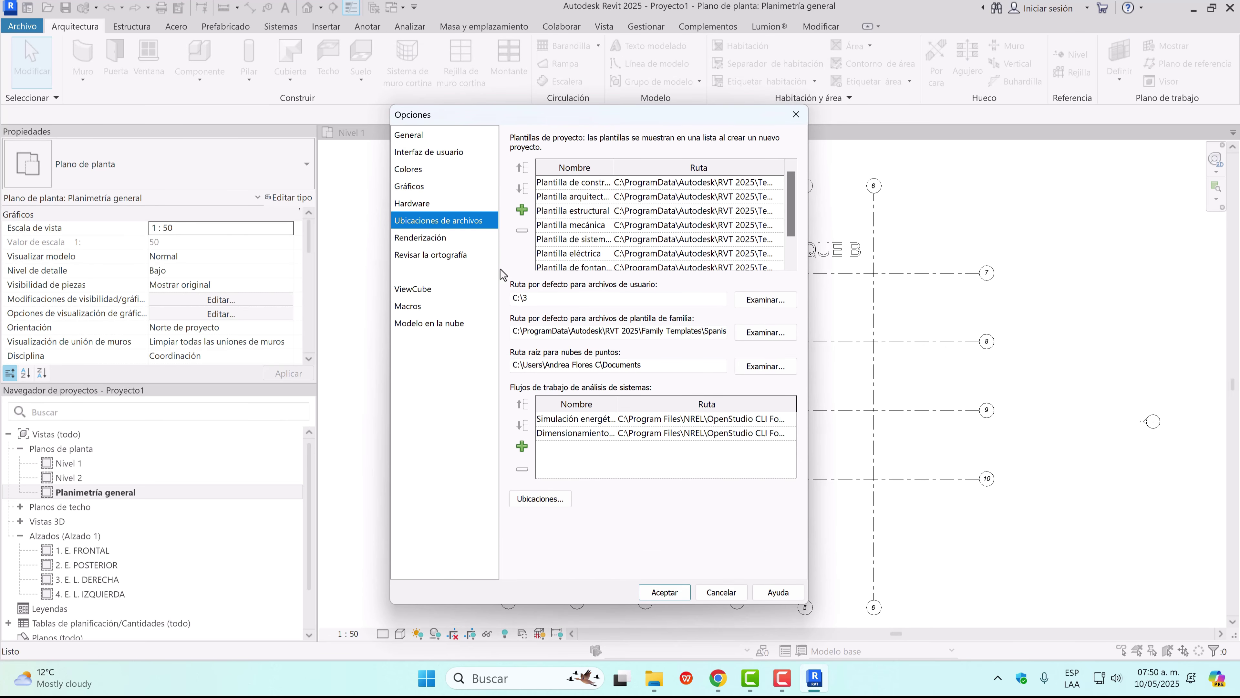
left_click(765, 301)
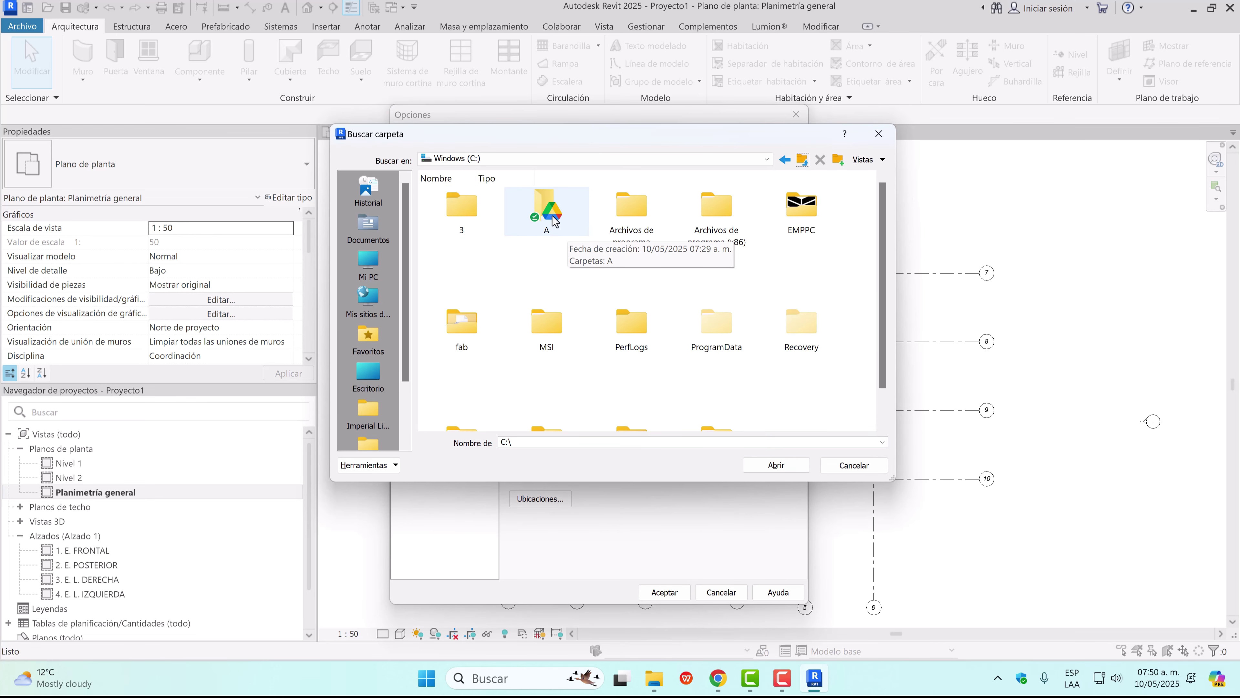
double_click(556, 221)
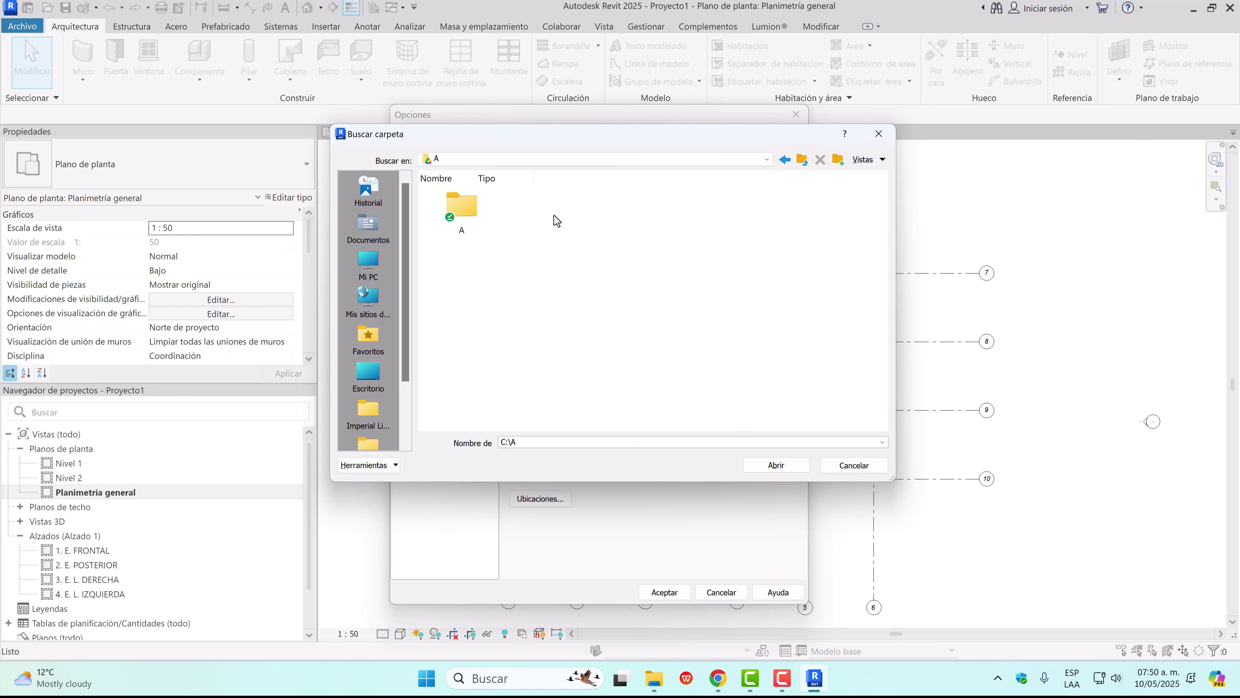
double_click(475, 221)
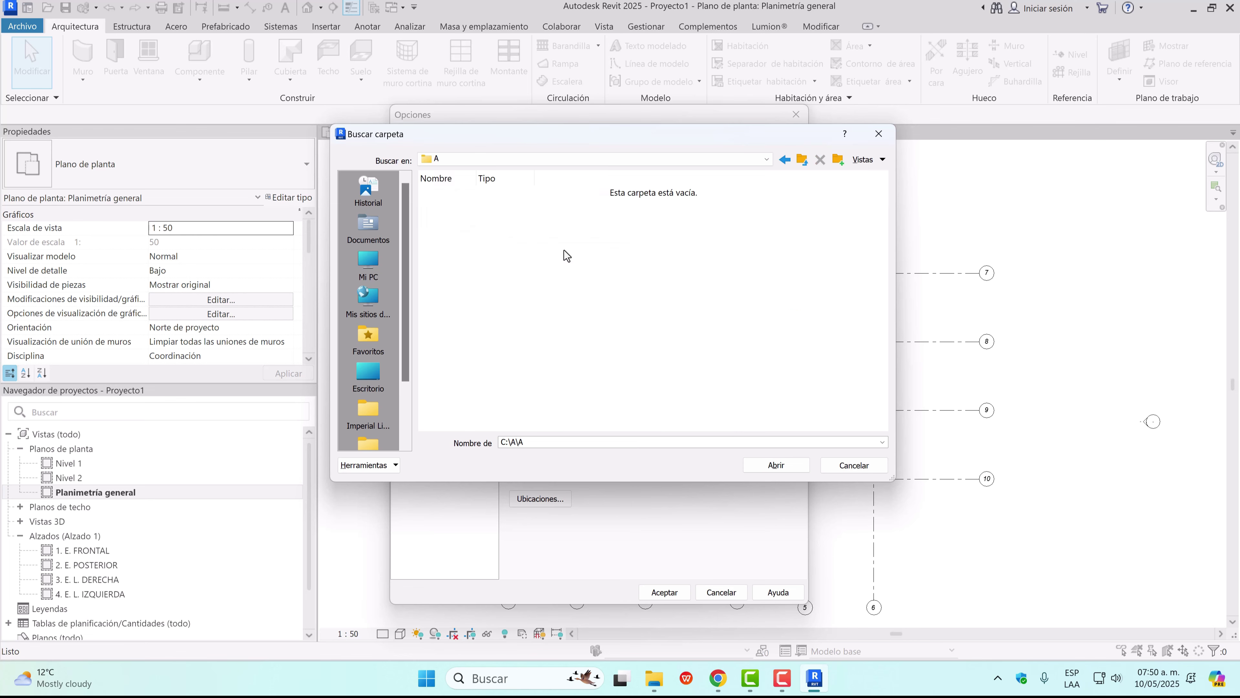
left_click(775, 466)
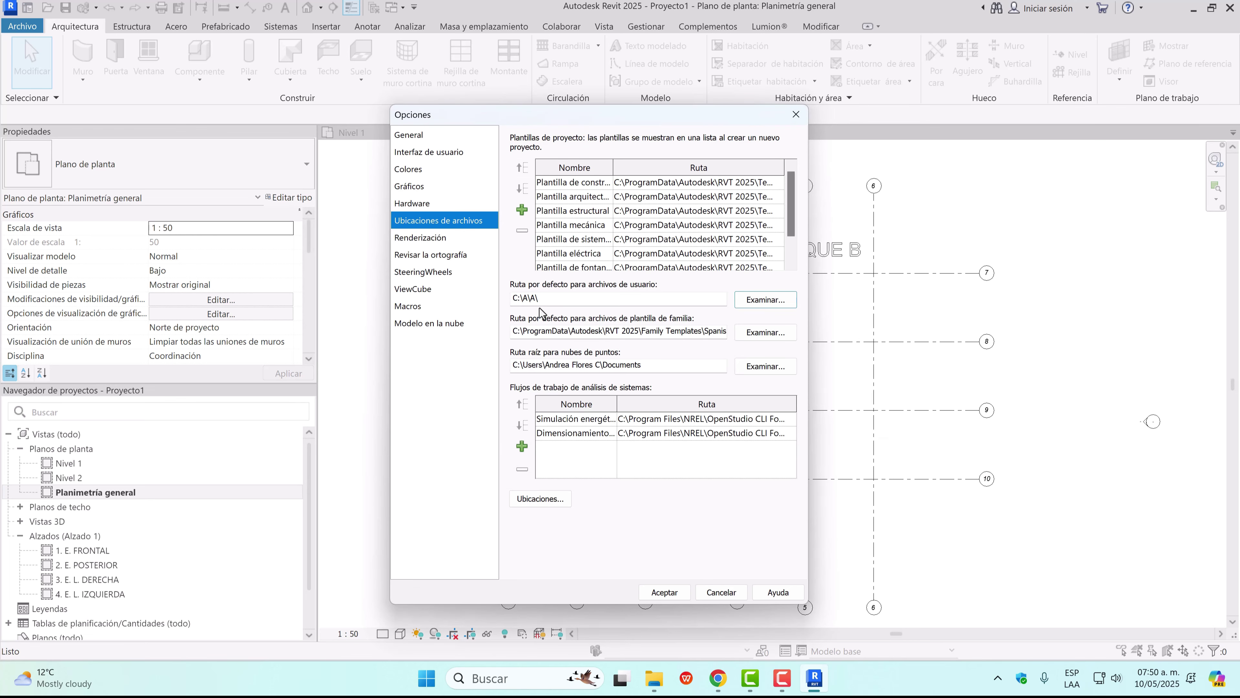
left_click(665, 592)
Enable collaboration on the network (En la red), saving the model as CENTRAL in C:\A\A
left_click(561, 26)
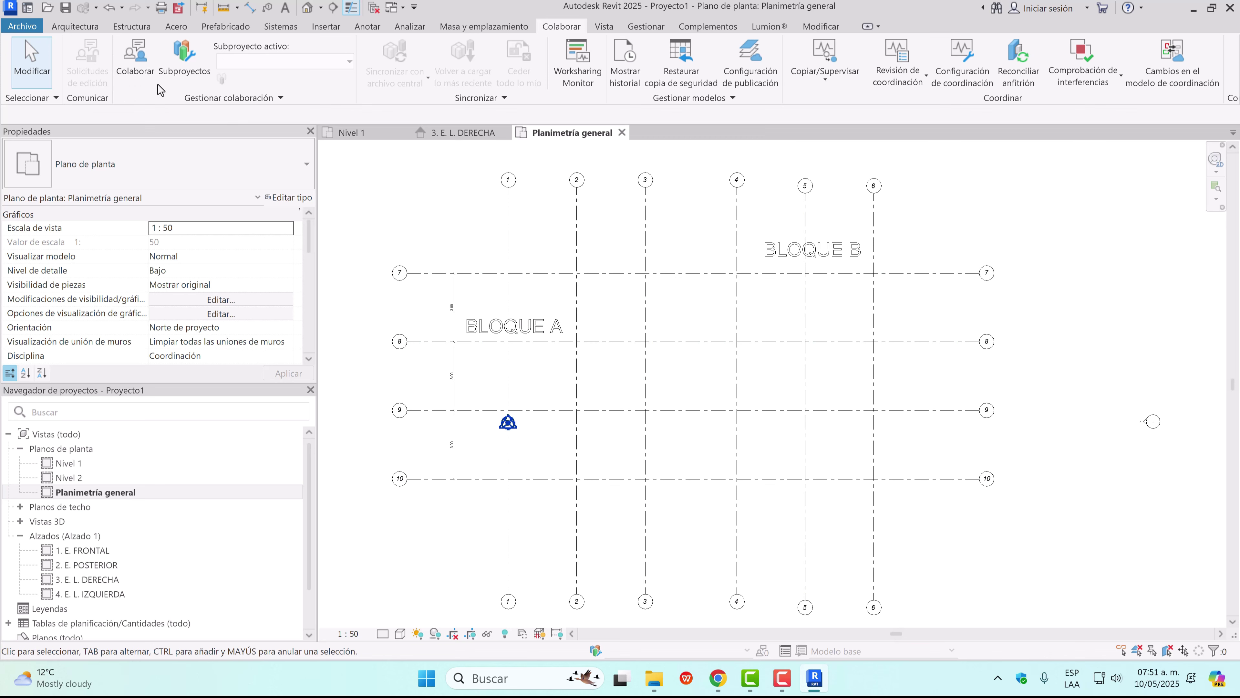
left_click(136, 62)
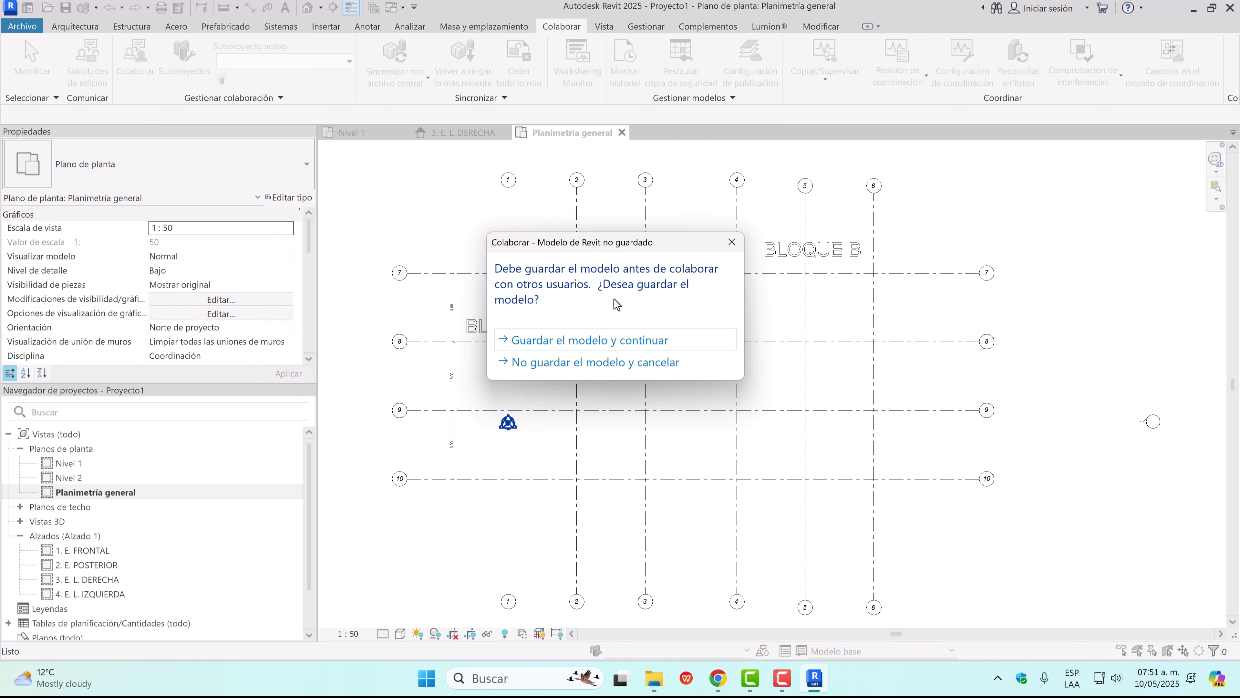
left_click(600, 344)
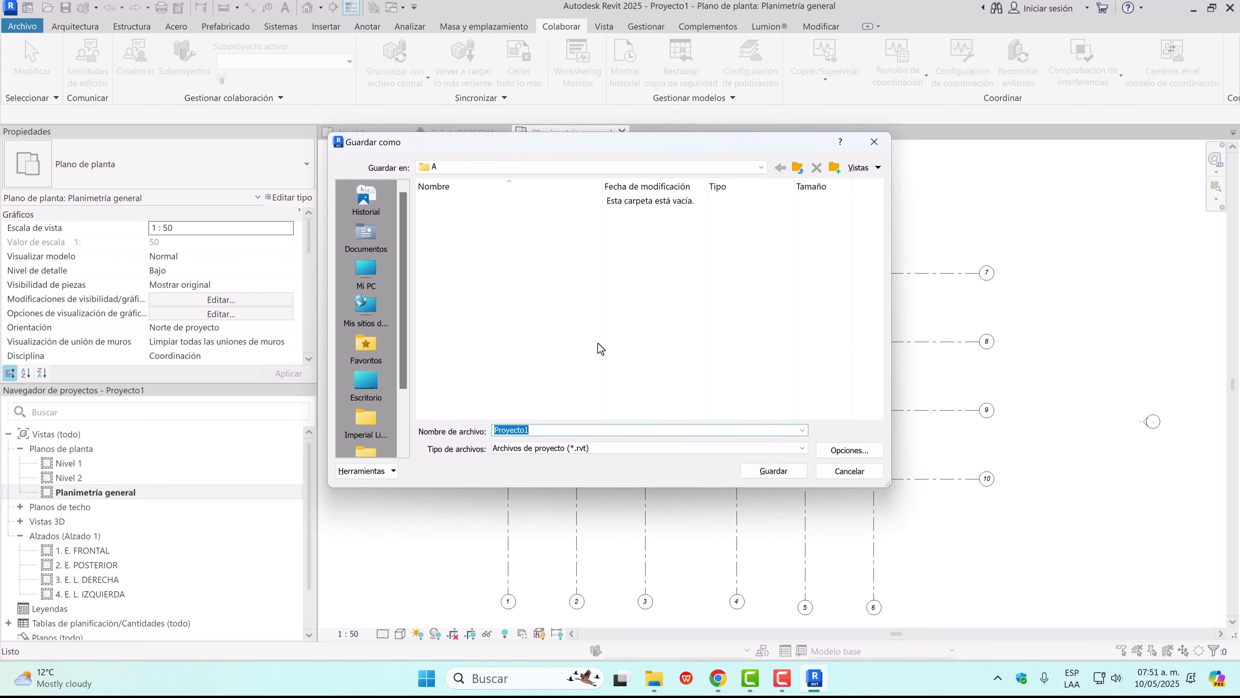
left_click(797, 167)
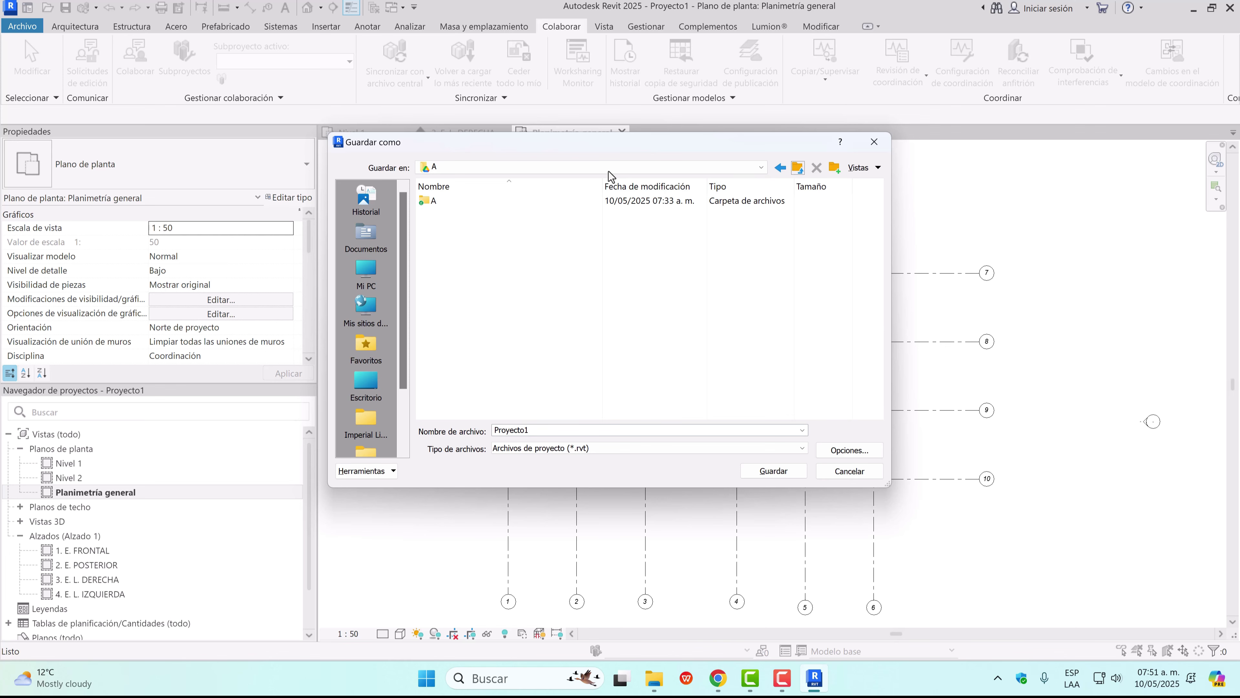
left_click(798, 167)
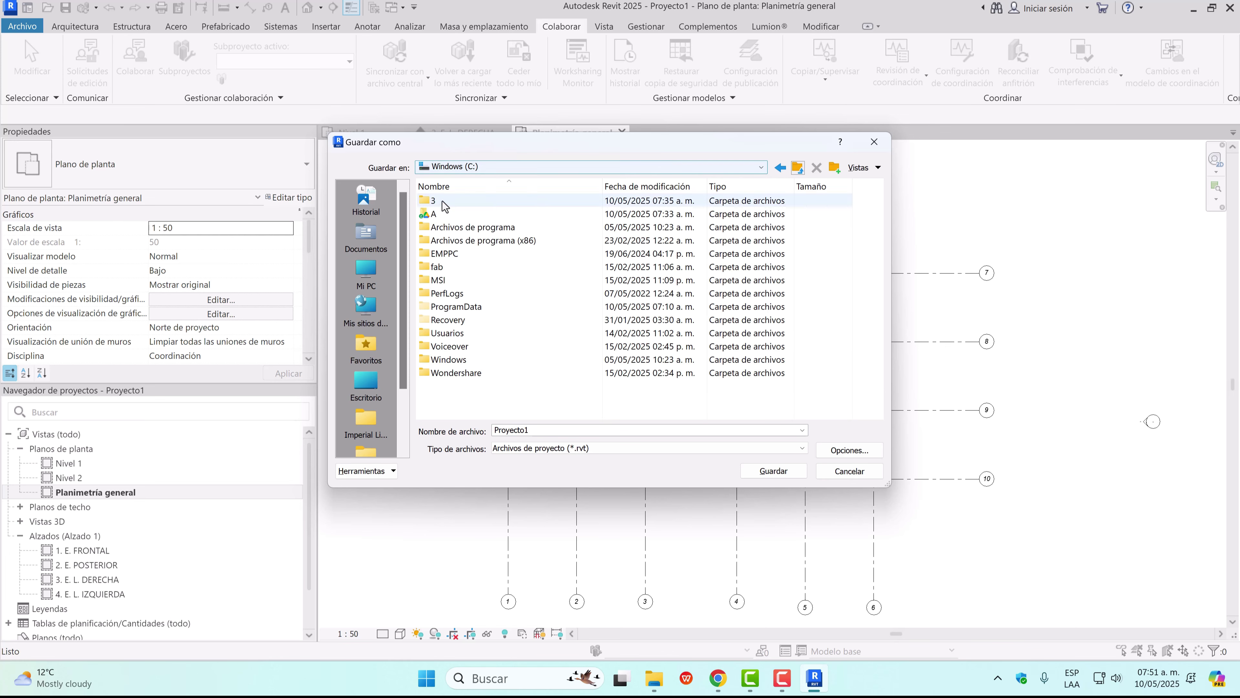
double_click(440, 215)
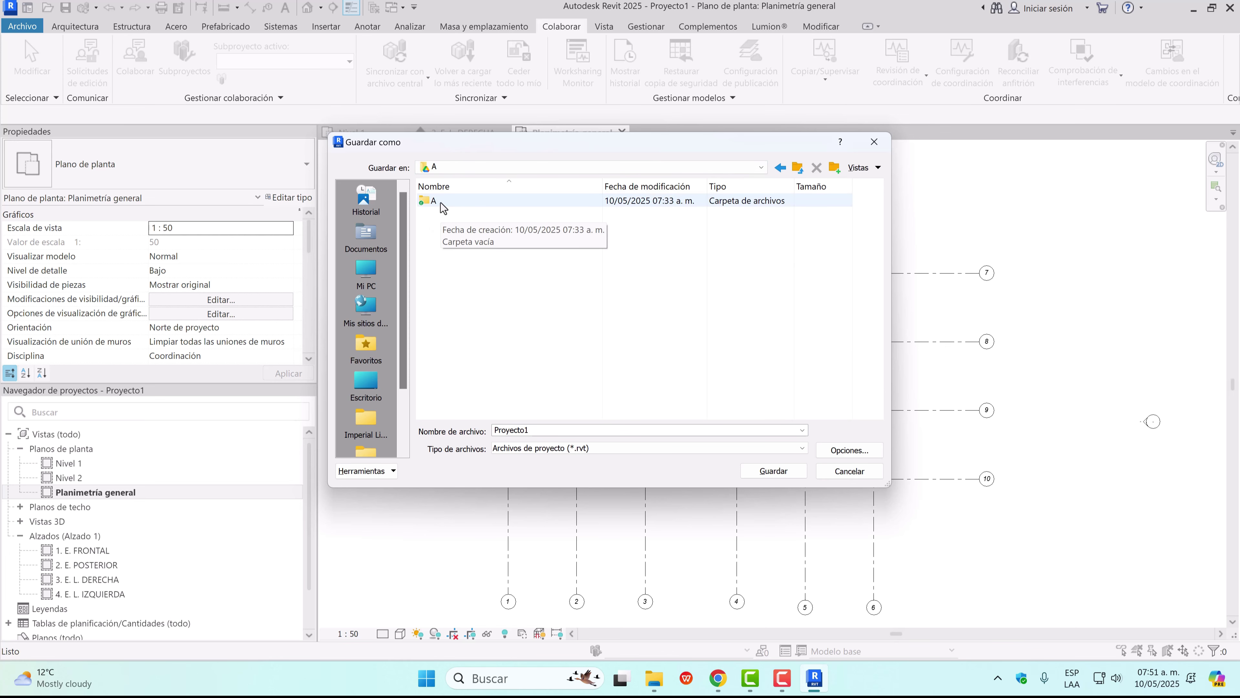
double_click(435, 202)
double_click(553, 432)
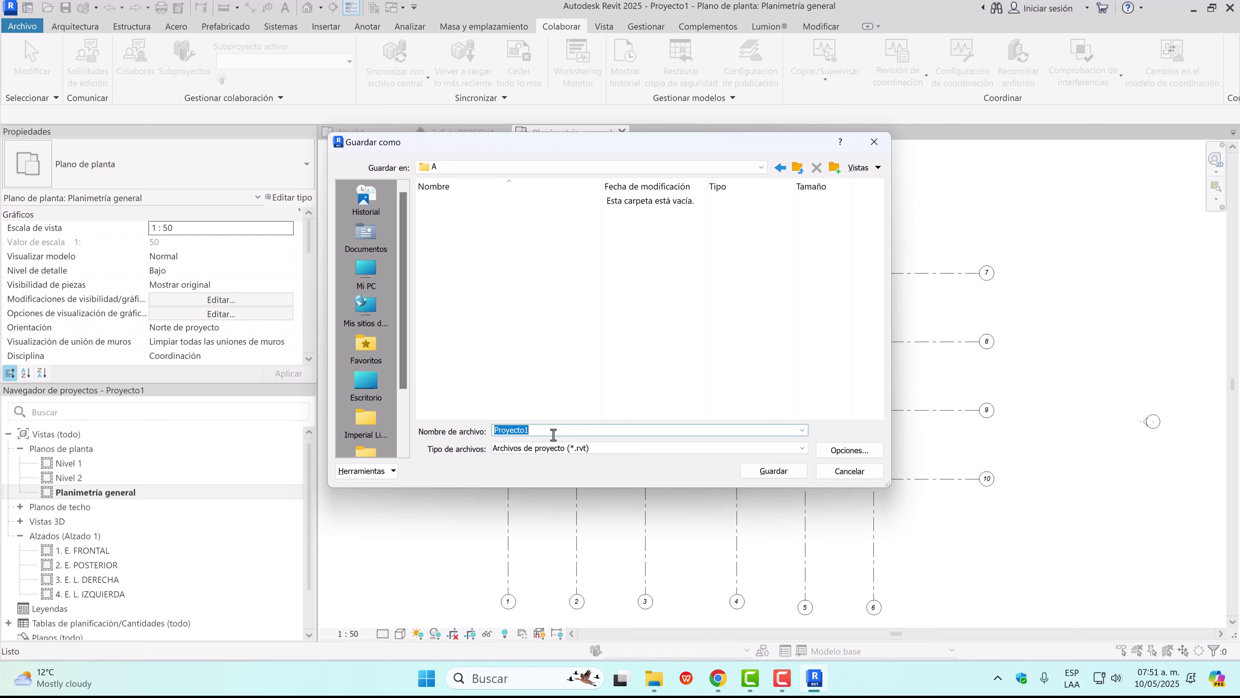
type("CENTRAL")
left_click(774, 470)
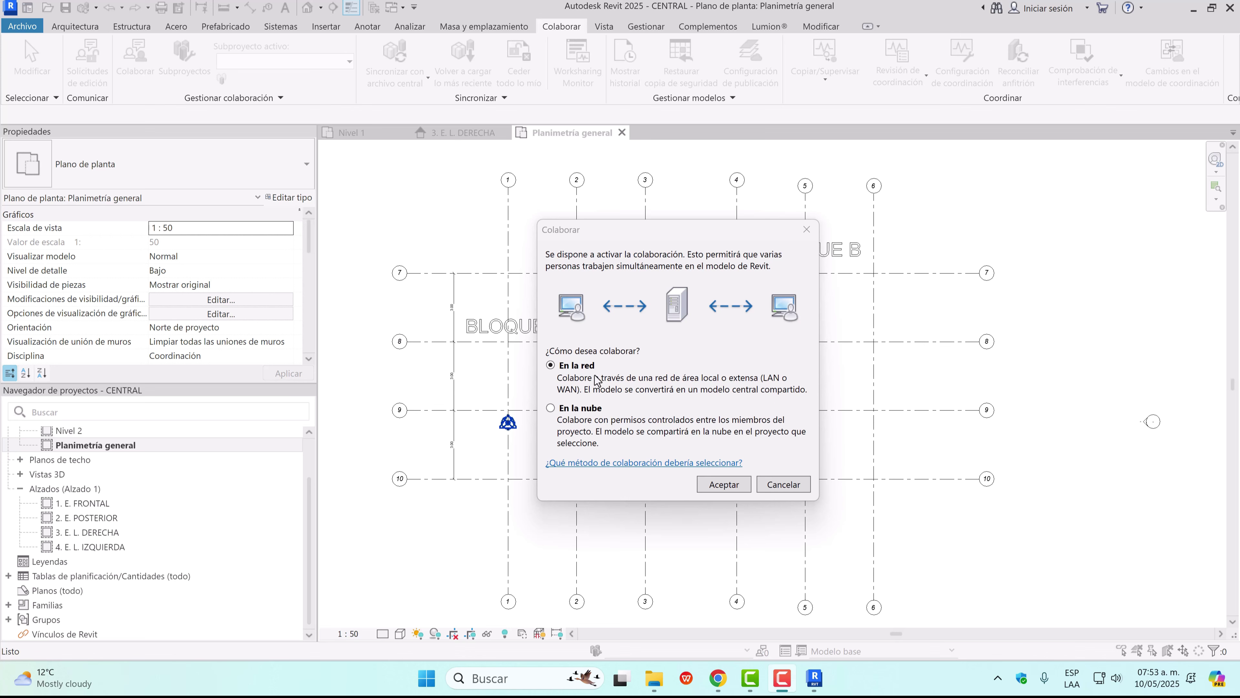
left_click(724, 485)
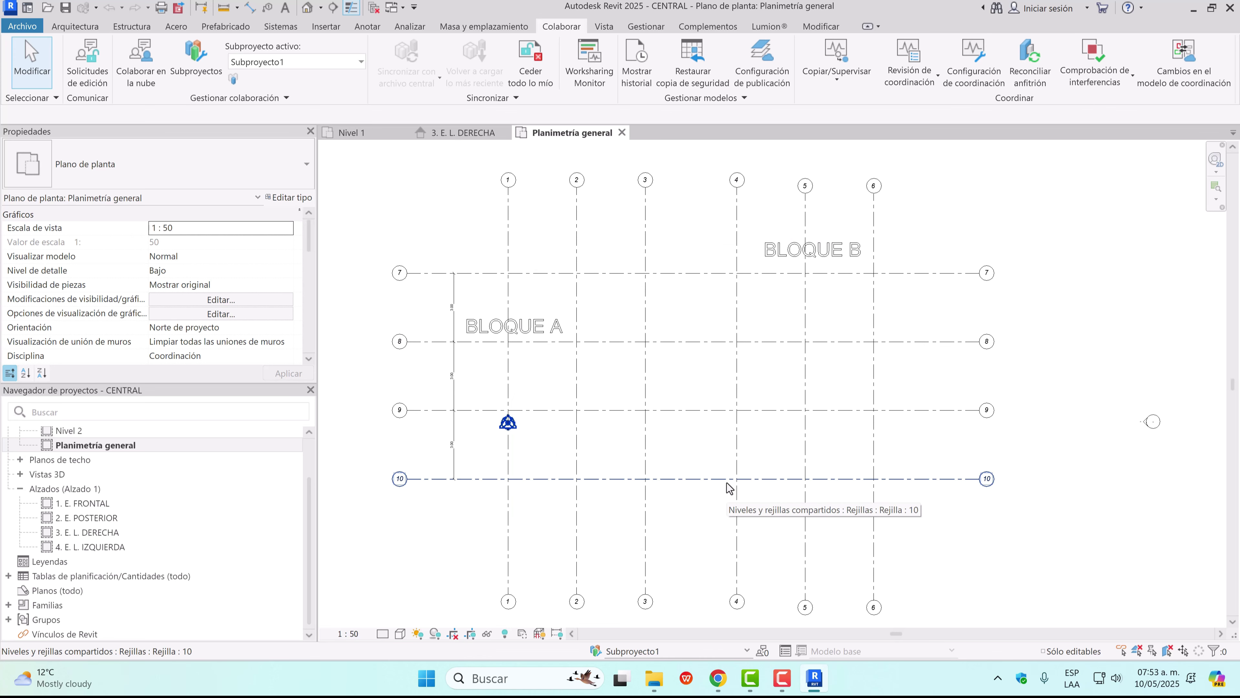
middle_click_drag(718, 409, 728, 420)
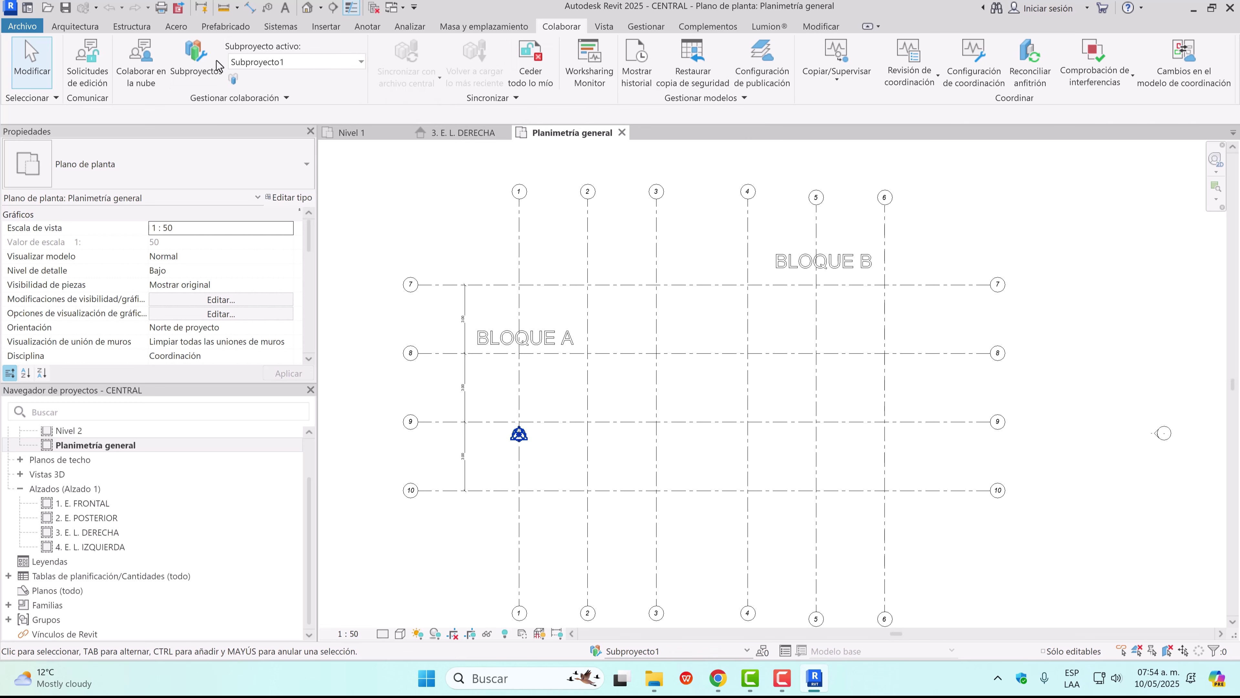
Create two worksets visible in all views, BLOQUE A and BLOQUE B, each name followed by a slash, ARQ. and the responsible architect's surname
left_click(191, 59)
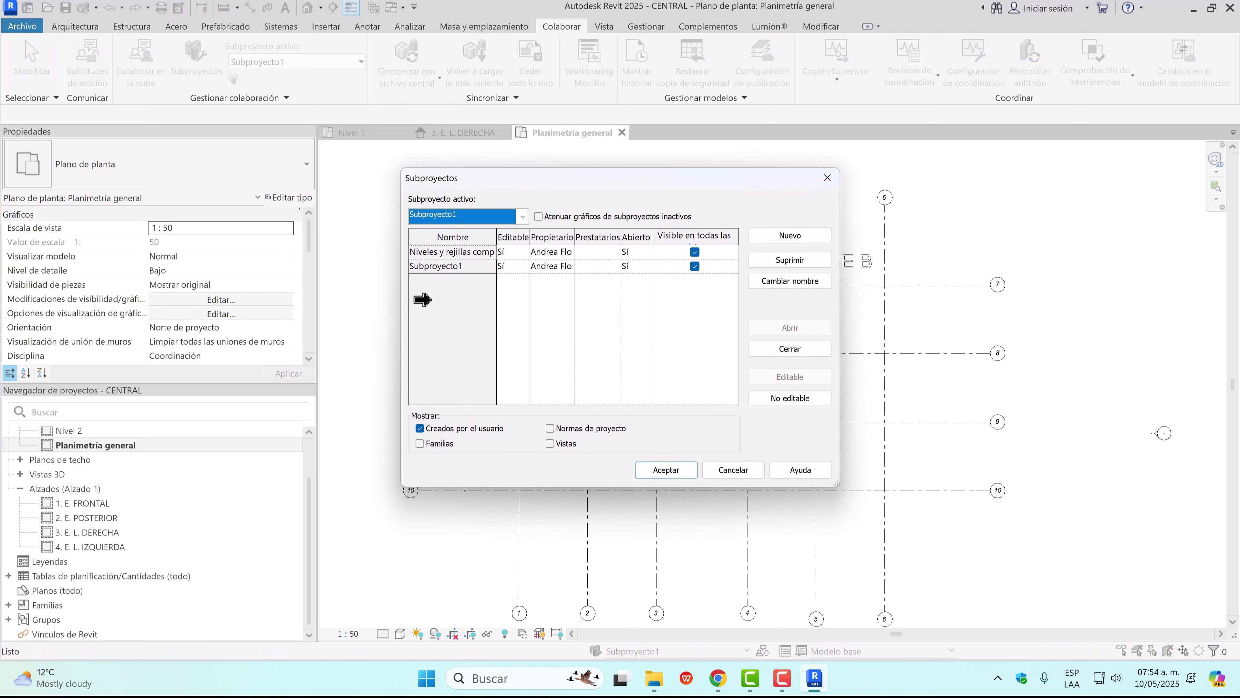
left_click(790, 235)
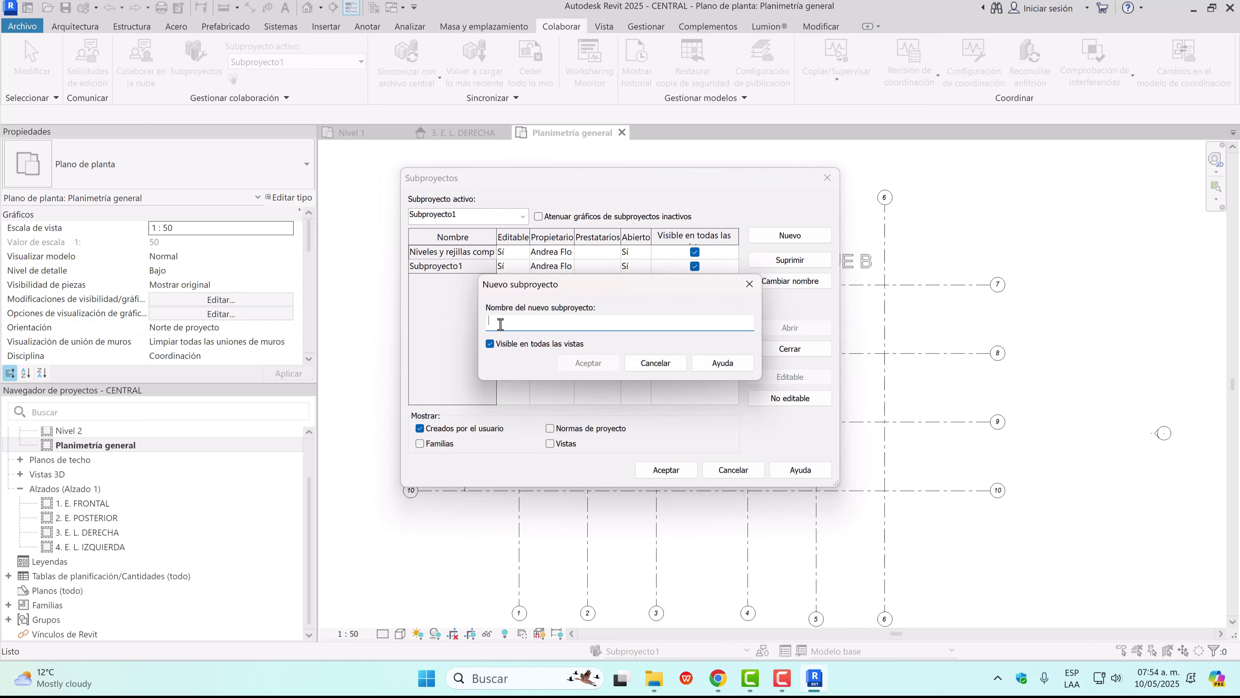
type("BLOQUE A/ ARQ. FLORES")
left_click(588, 362)
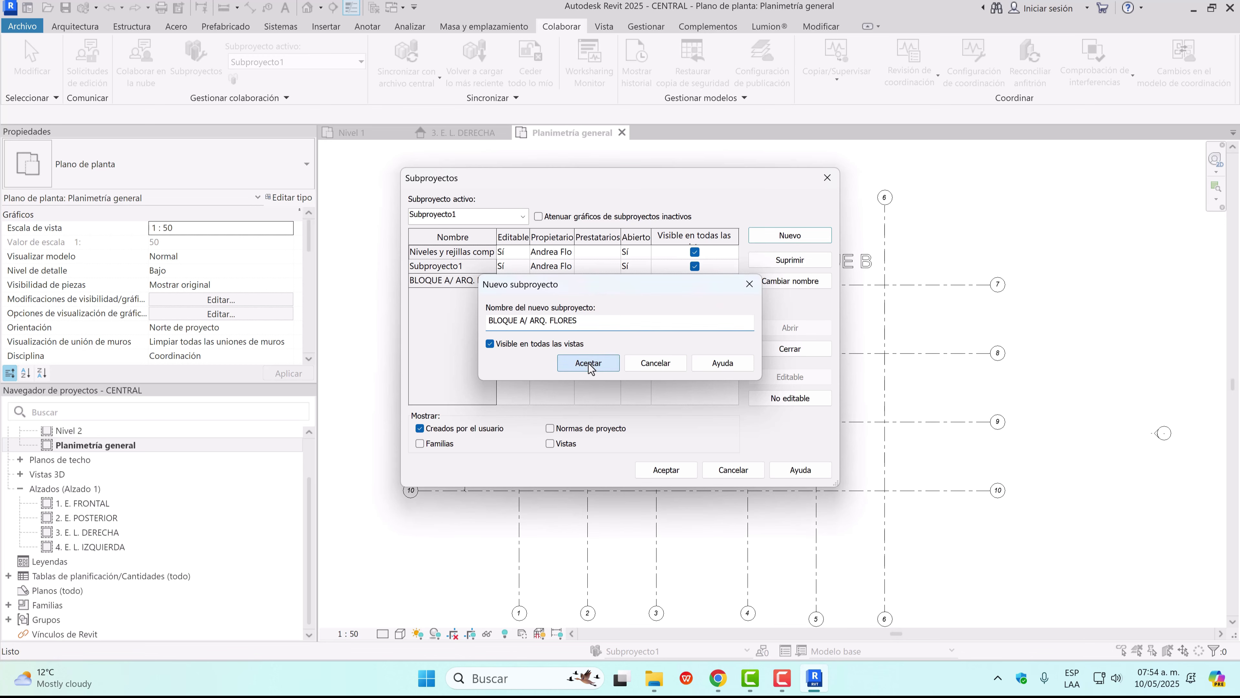
left_click(791, 236)
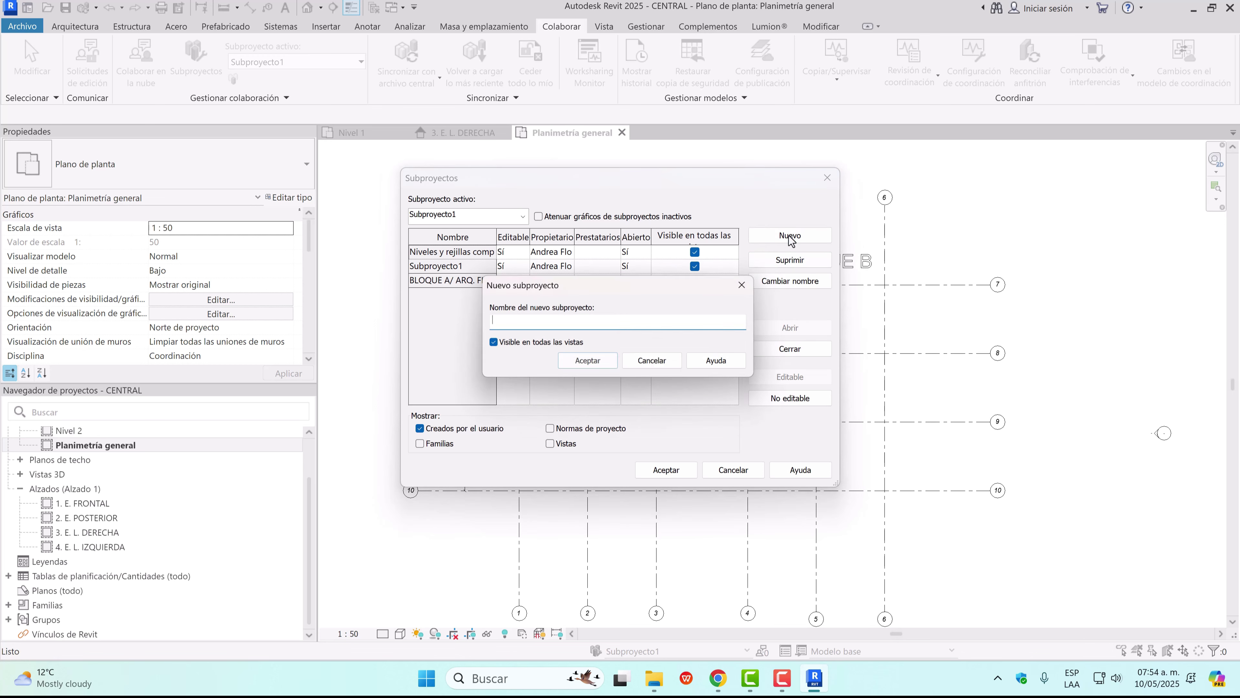
type("BLOQUE B/ ARQ. BELT")
left_click(591, 362)
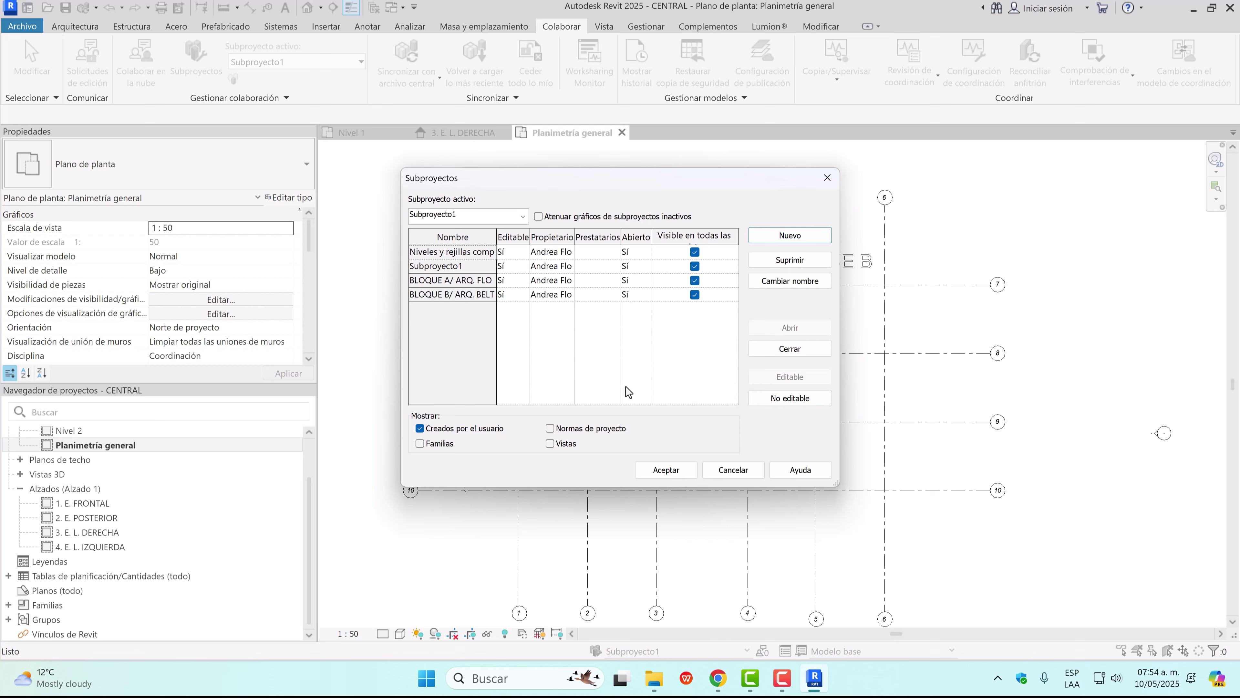
left_click(666, 469)
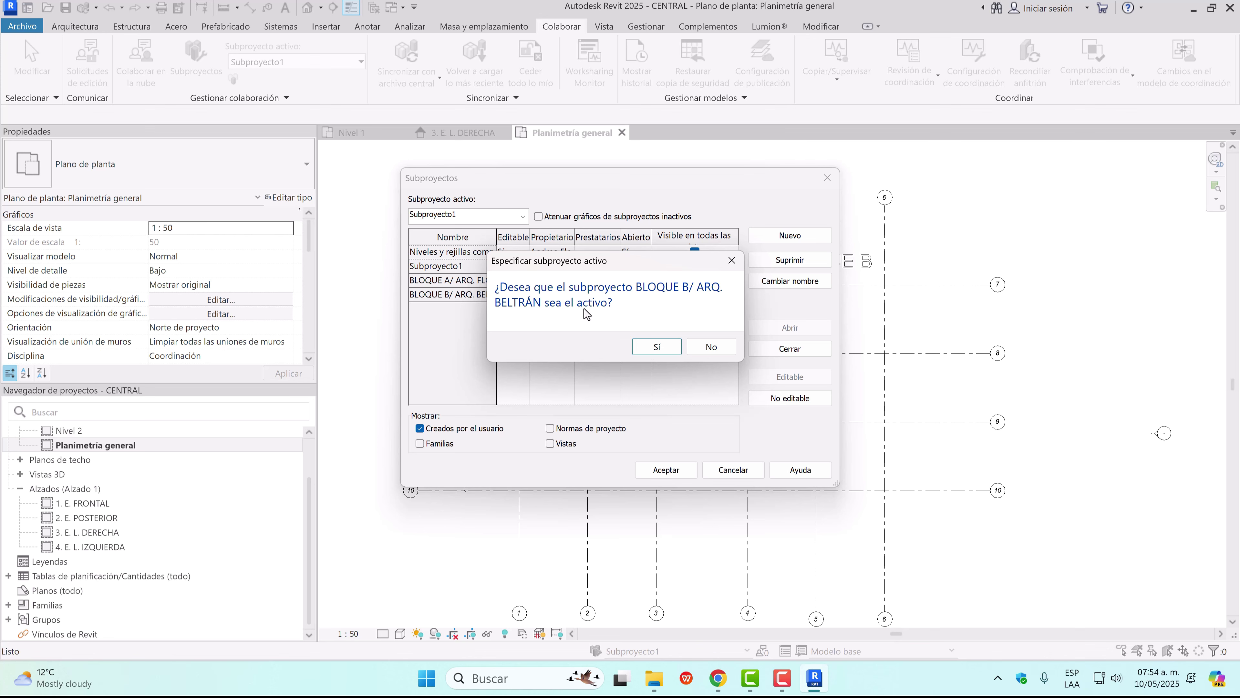
Accept the BLOQUE B workset as active, and switch the active workset to the BLOQUE A one
left_click(656, 348)
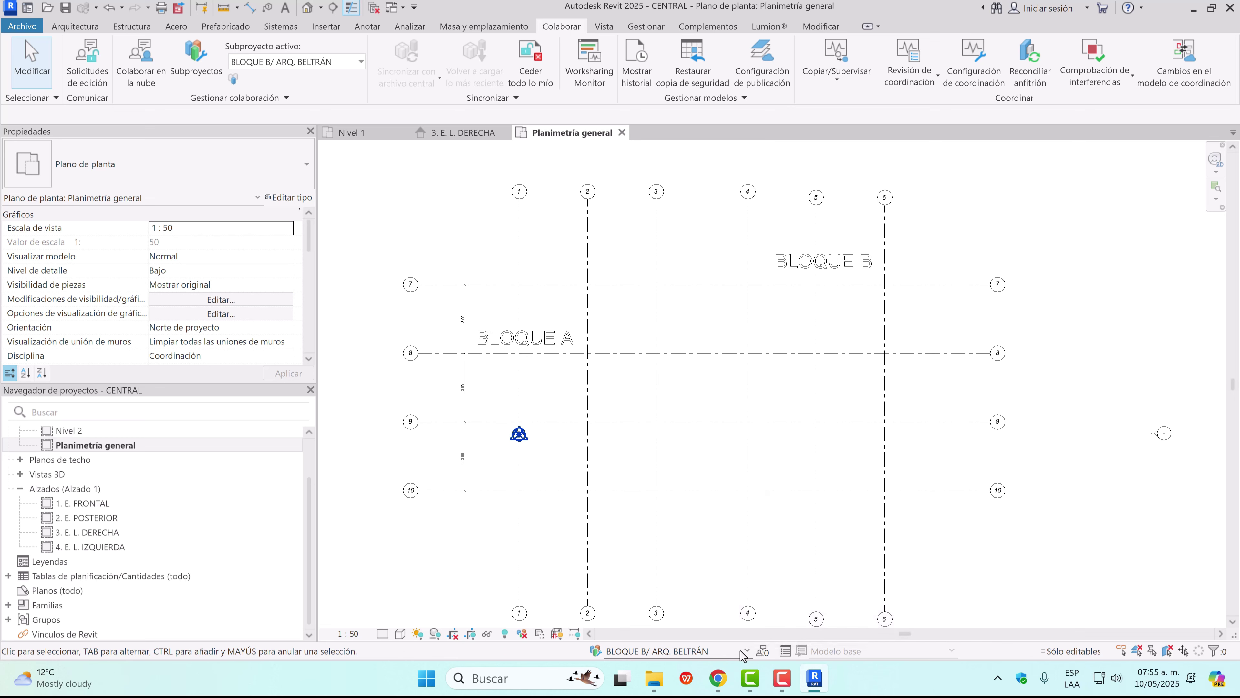
left_click(717, 651)
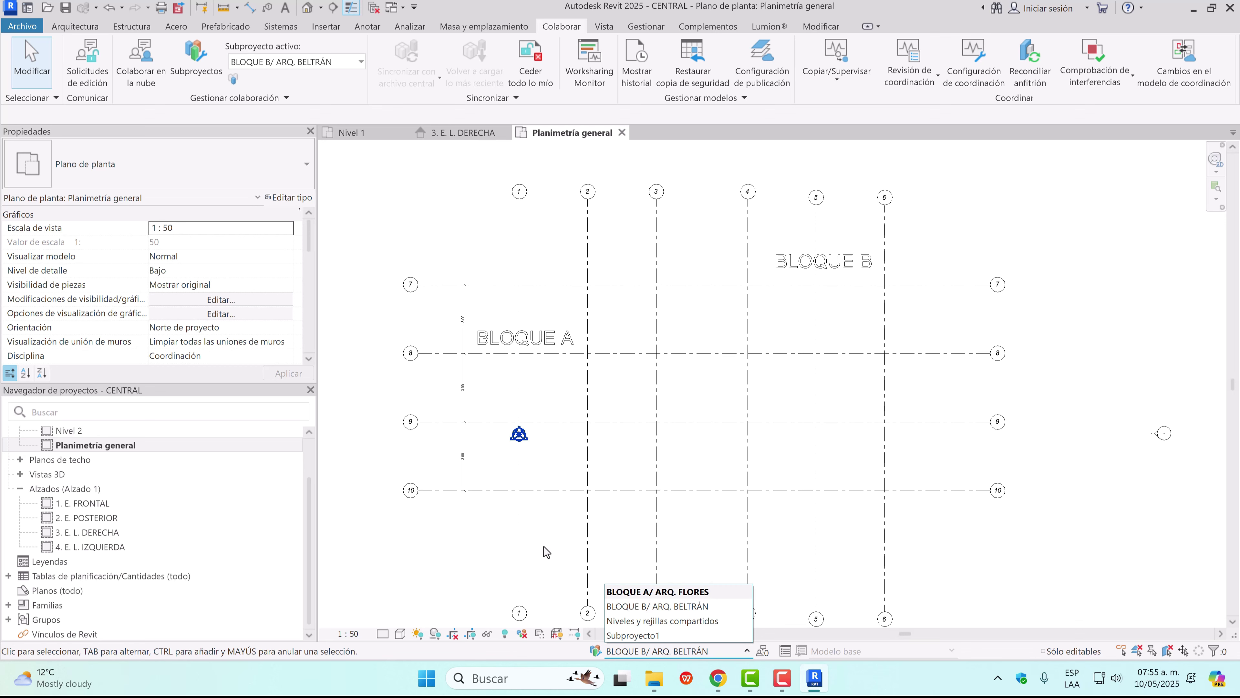
left_click(674, 592)
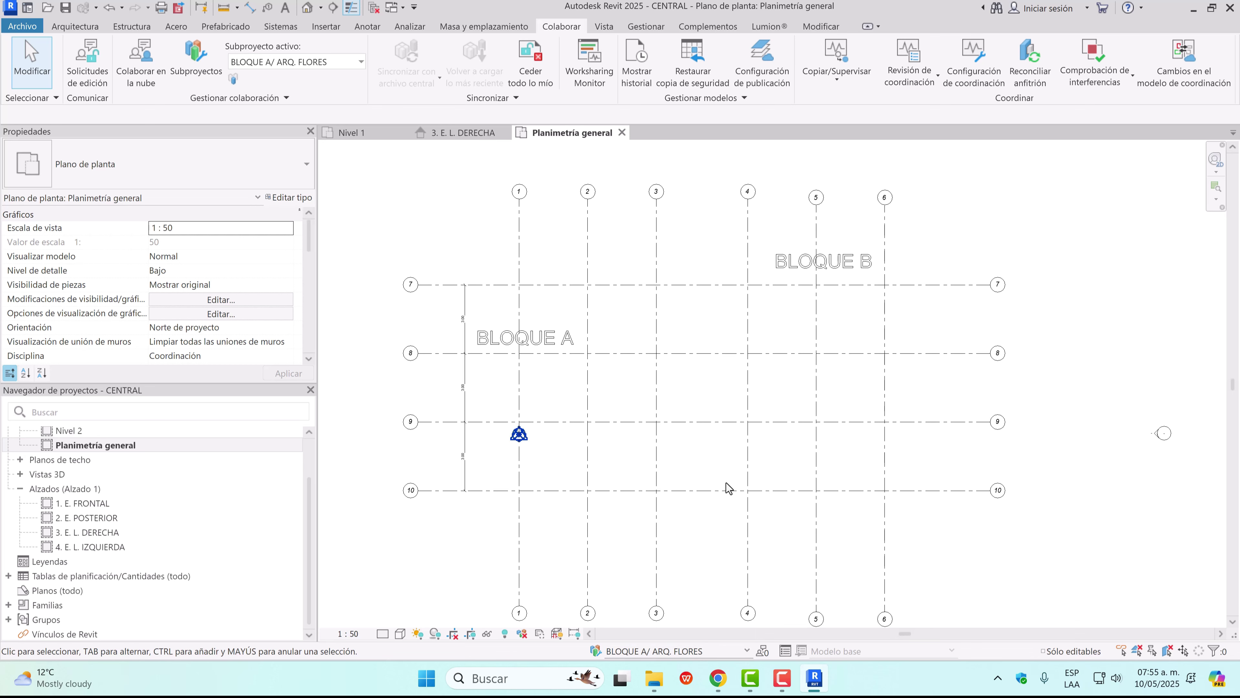
Close all open views of the project, saving the changes and accepting CENTRAL as the central model
left_click(622, 133)
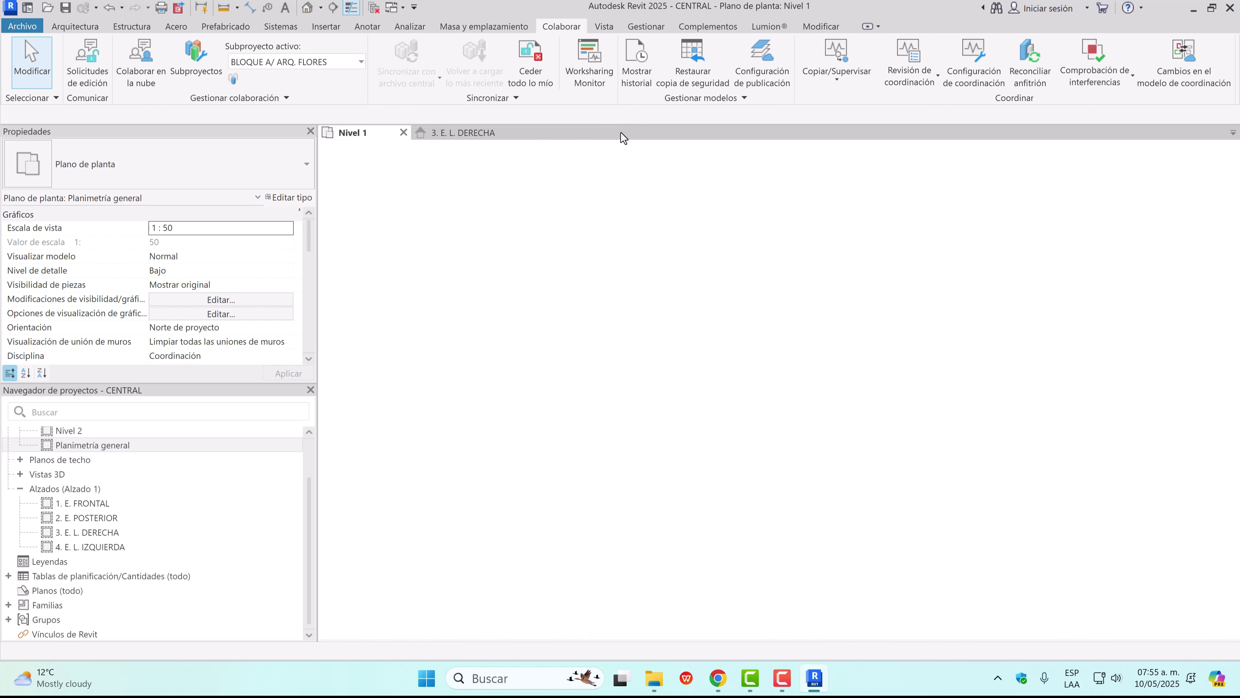
left_click(505, 132)
left_click(404, 133)
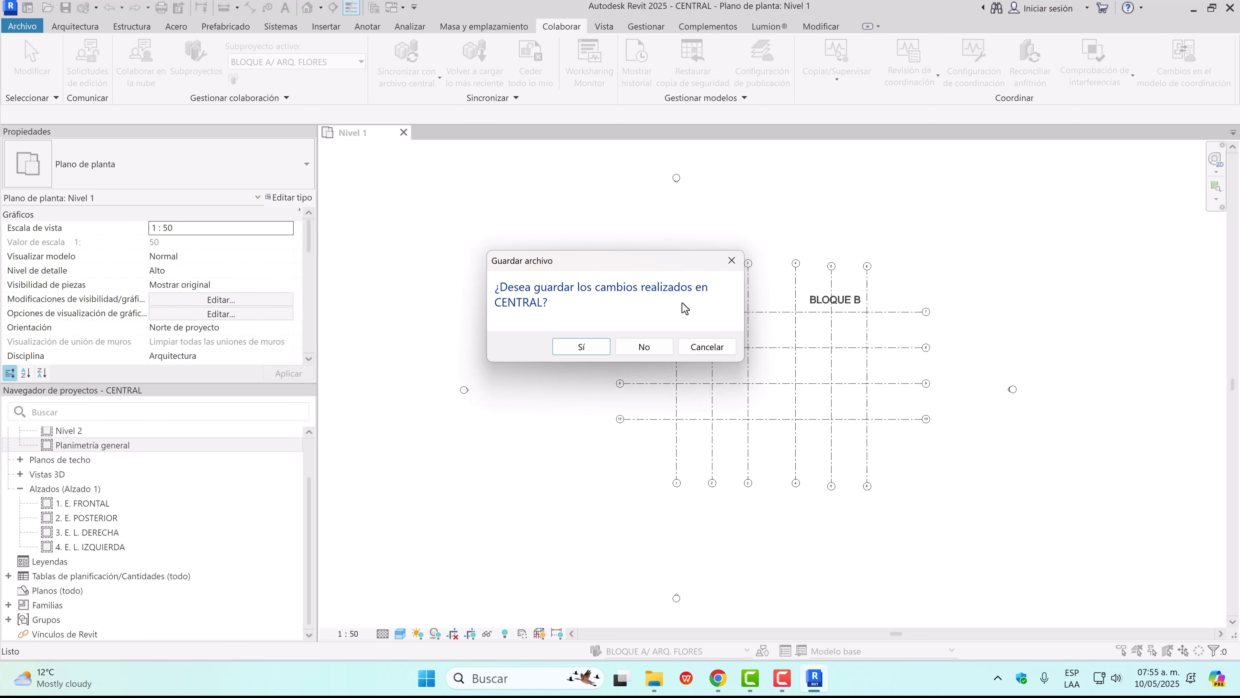
left_click(589, 351)
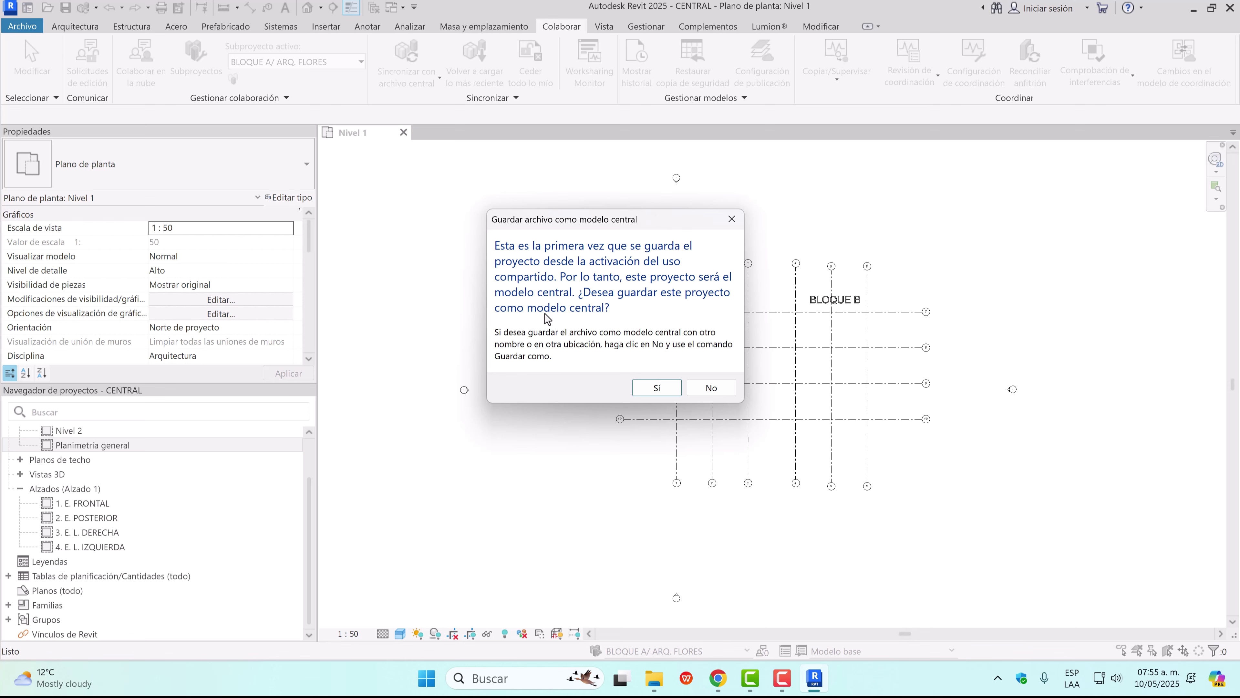
left_click(657, 387)
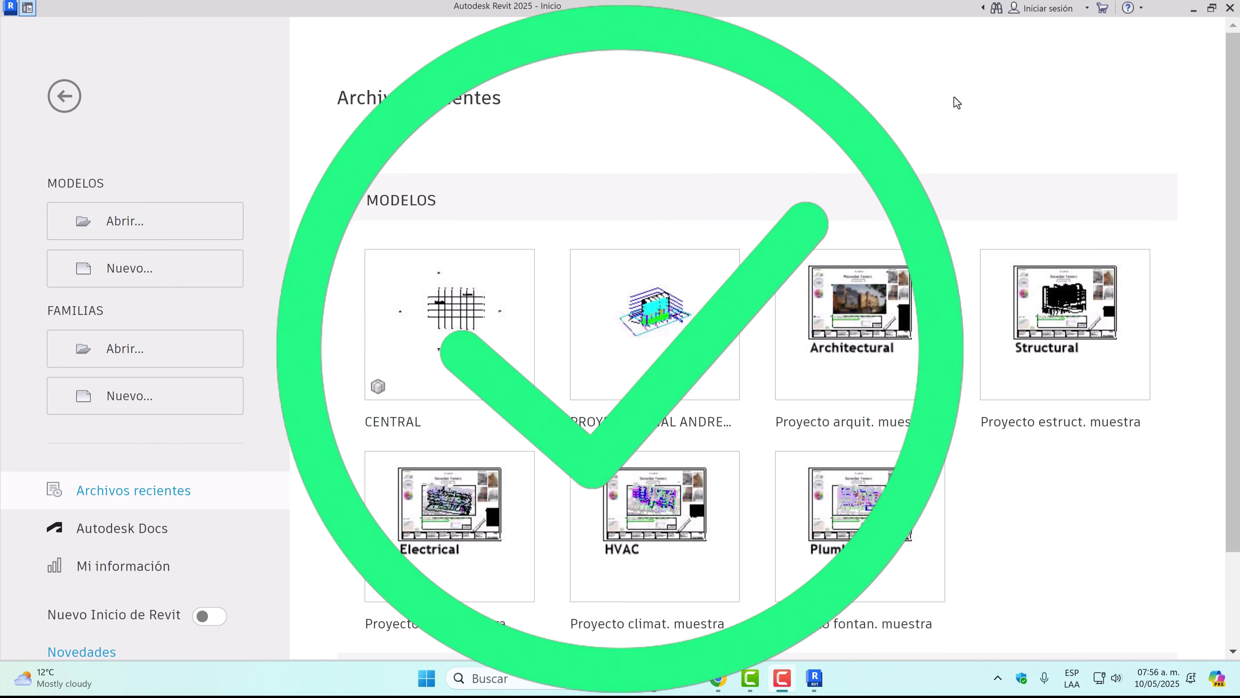
Check the saved CENTRAL file in C:\A\A, and open Mi unidad on Google Drive (G:) in the file explorer
mouse_move(656, 693)
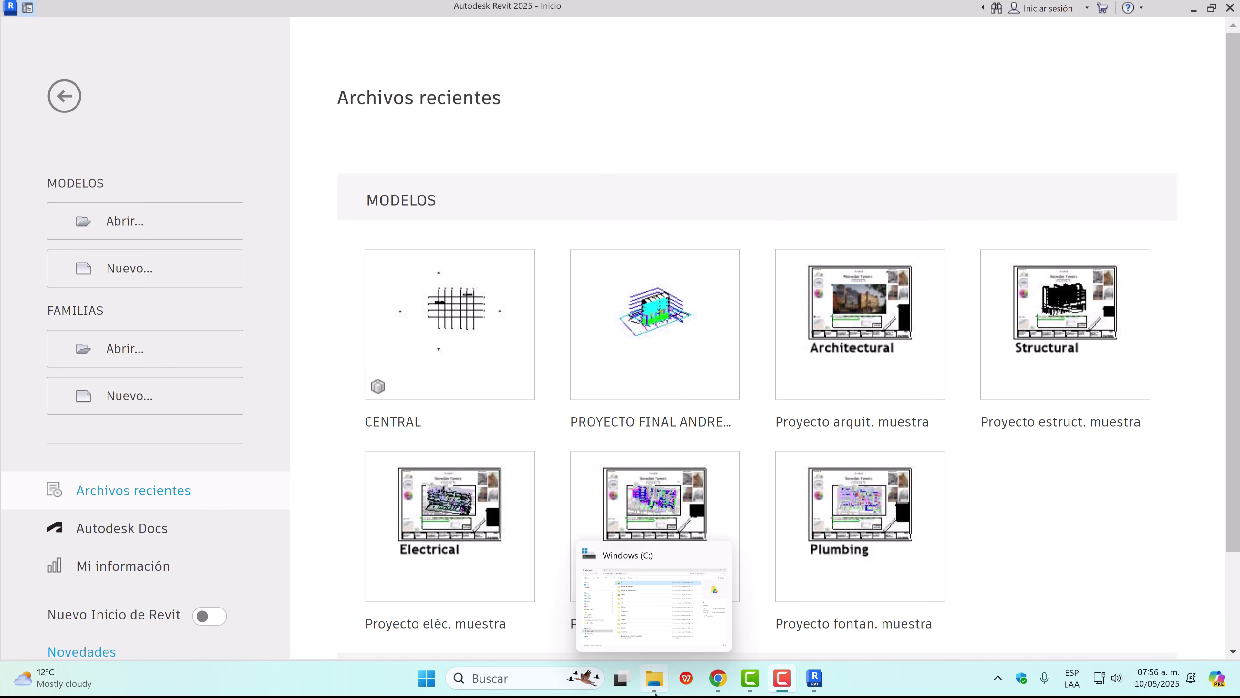
left_click(655, 689)
double_click(347, 120)
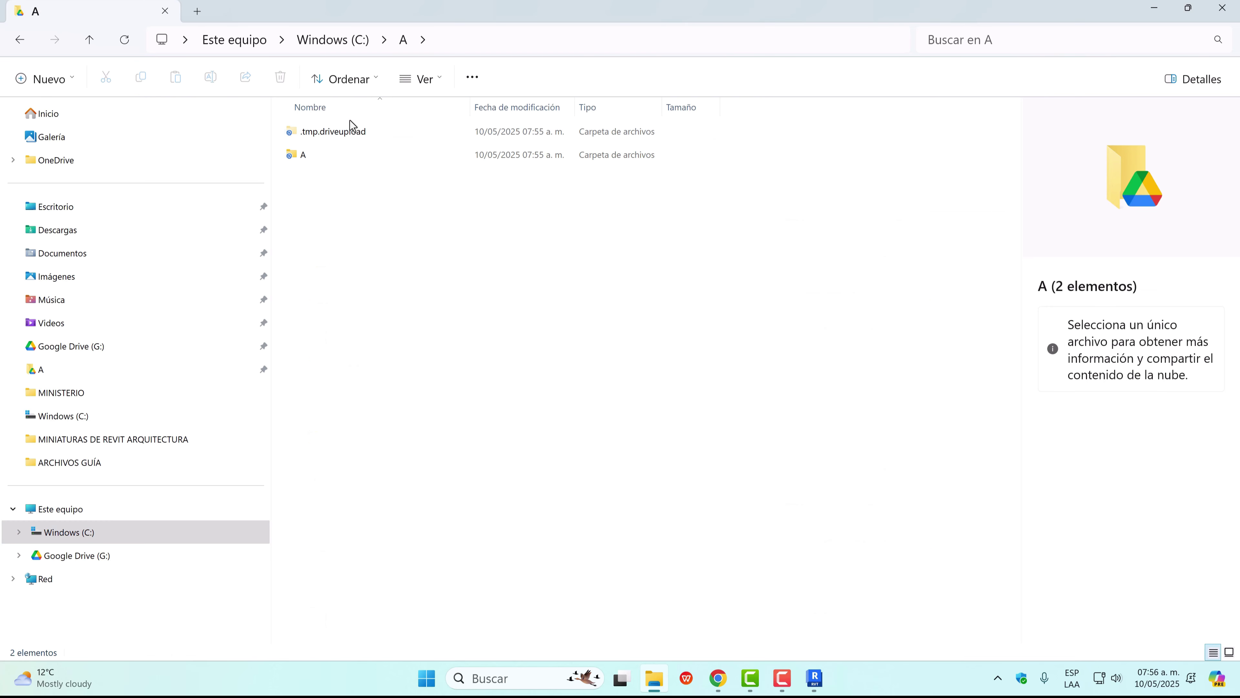
double_click(343, 155)
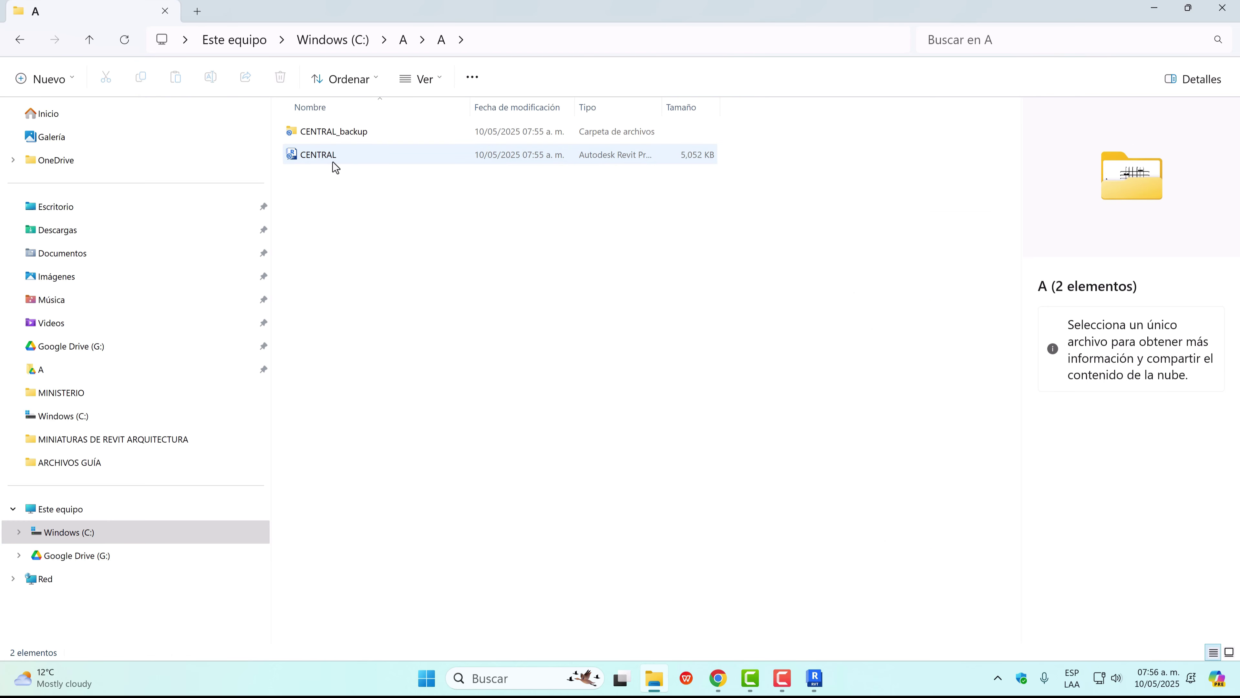
left_click(119, 556)
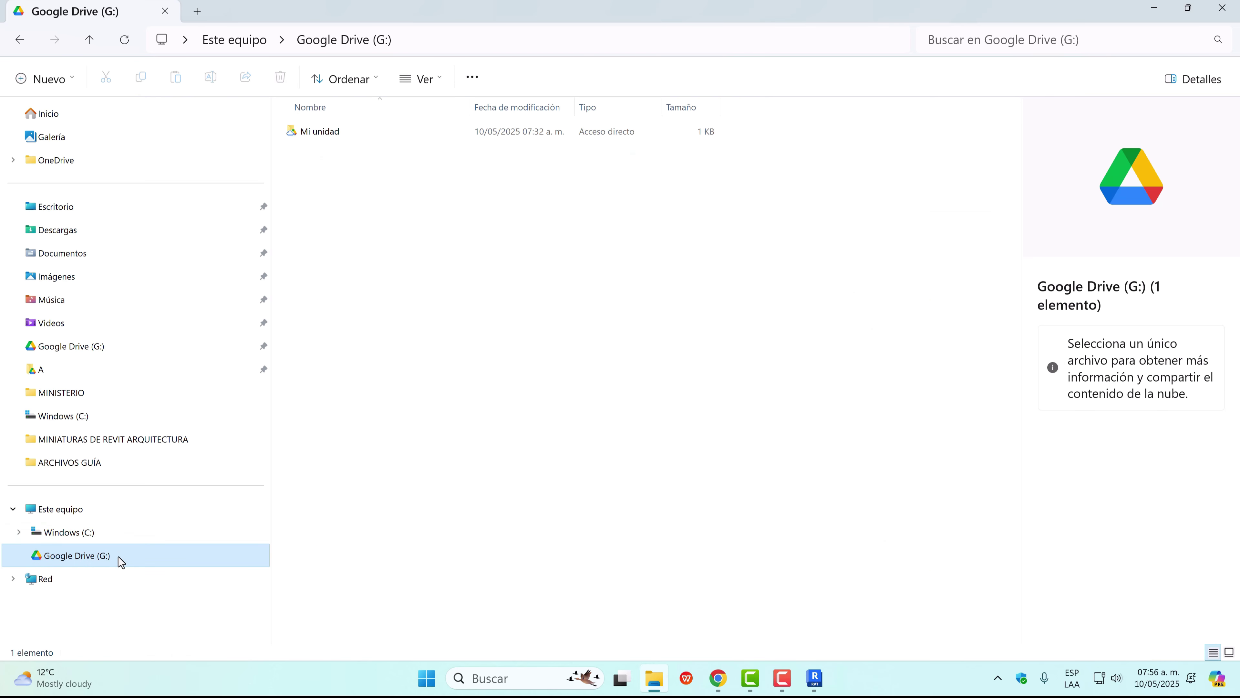
double_click(352, 133)
double_click(333, 156)
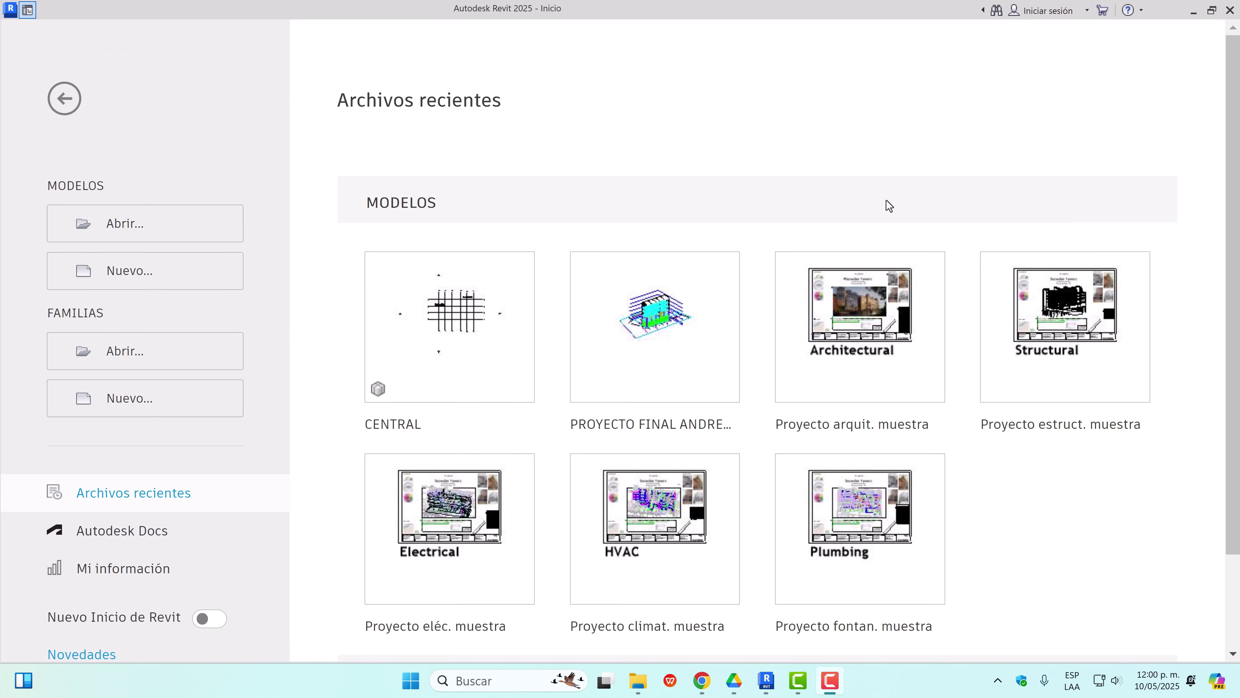
Check the sync activity in the Google Drive desktop app
mouse_move(515, 402)
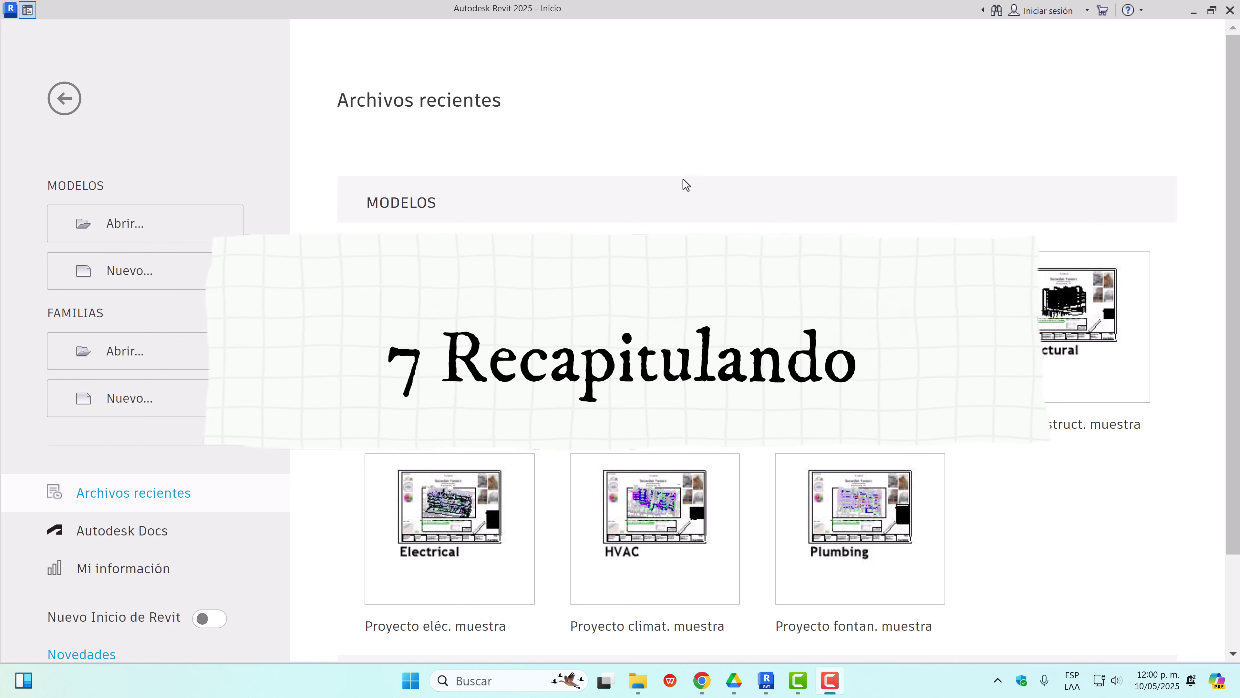
left_click(1000, 681)
left_click(941, 608)
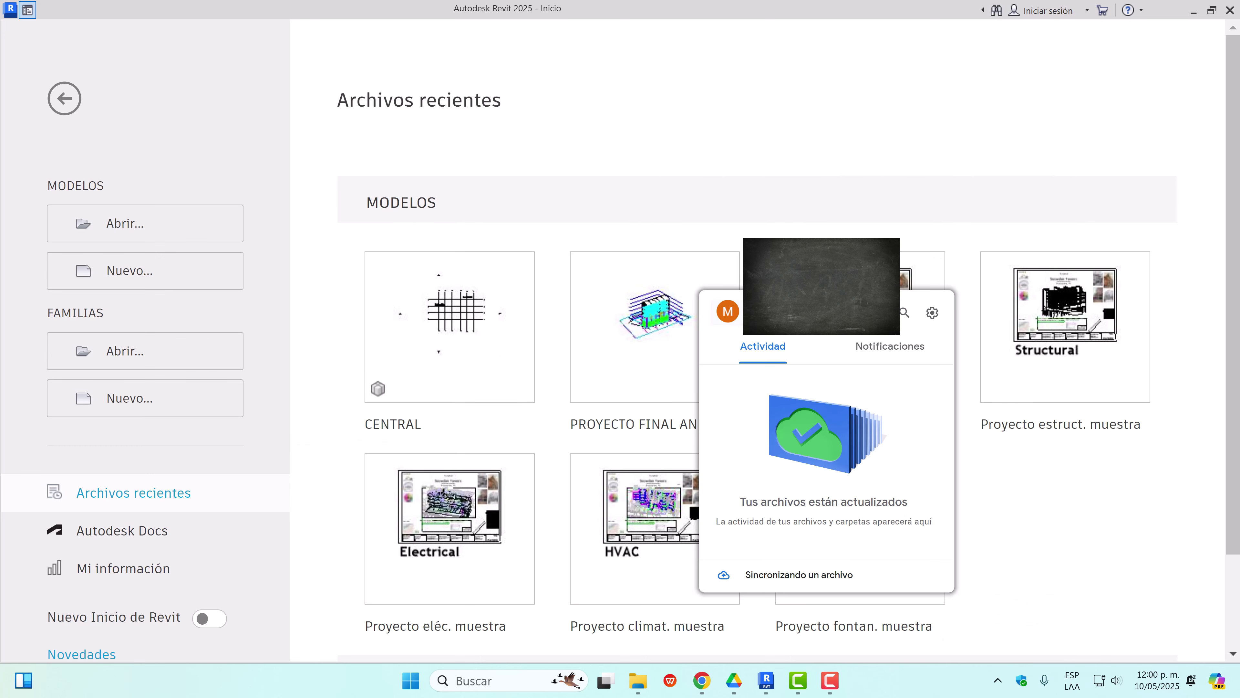
left_click(877, 312)
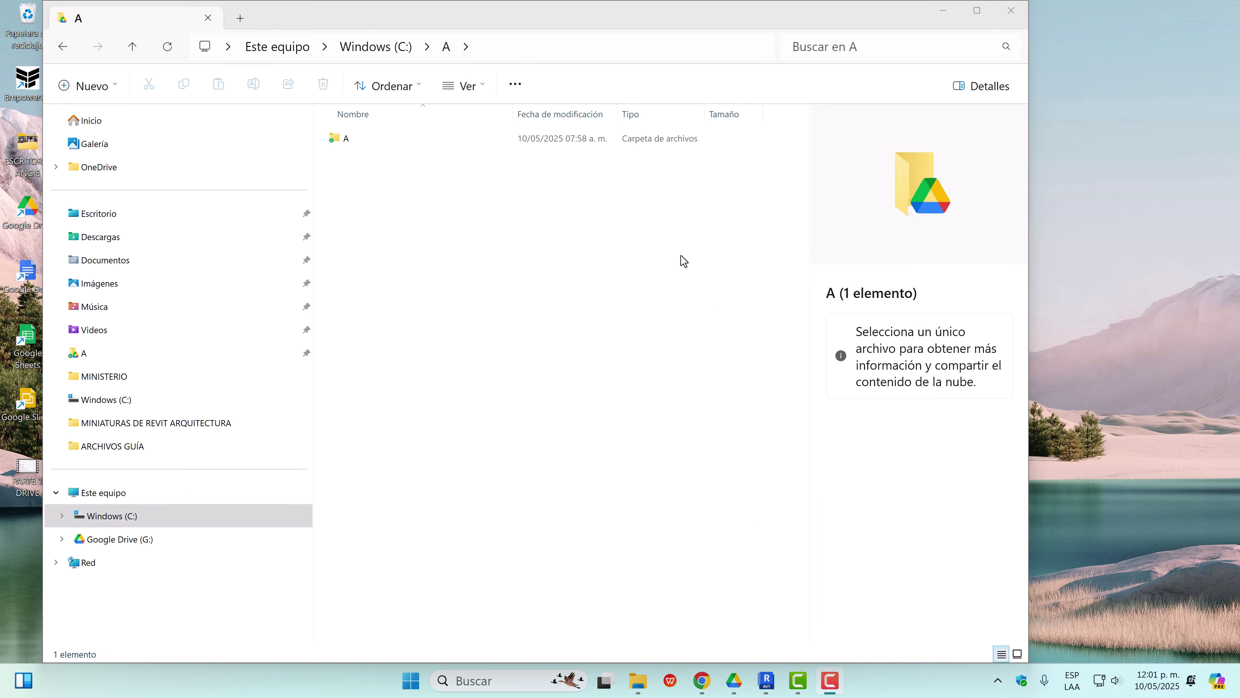
Compare the synced folder A on Windows (C:) with the contents of Google Drive (G:), and return to folder A
left_click(347, 138)
scroll(218, 452, "down", 1)
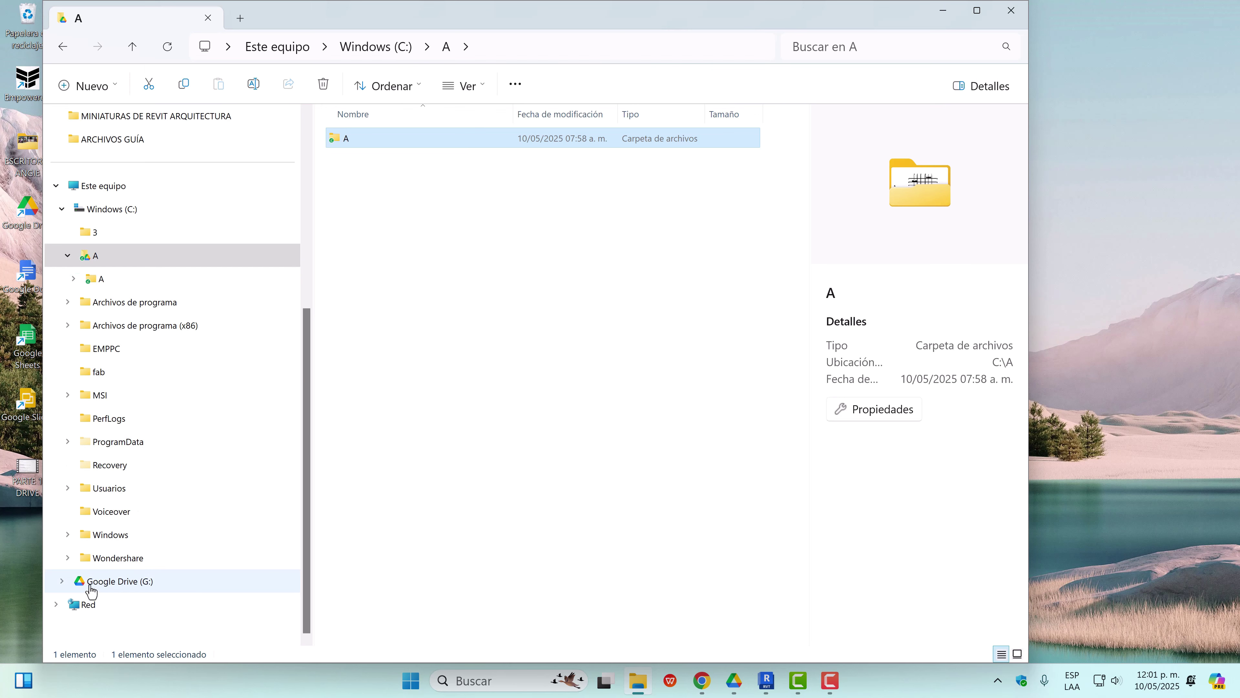
left_click(64, 580)
left_click(125, 581)
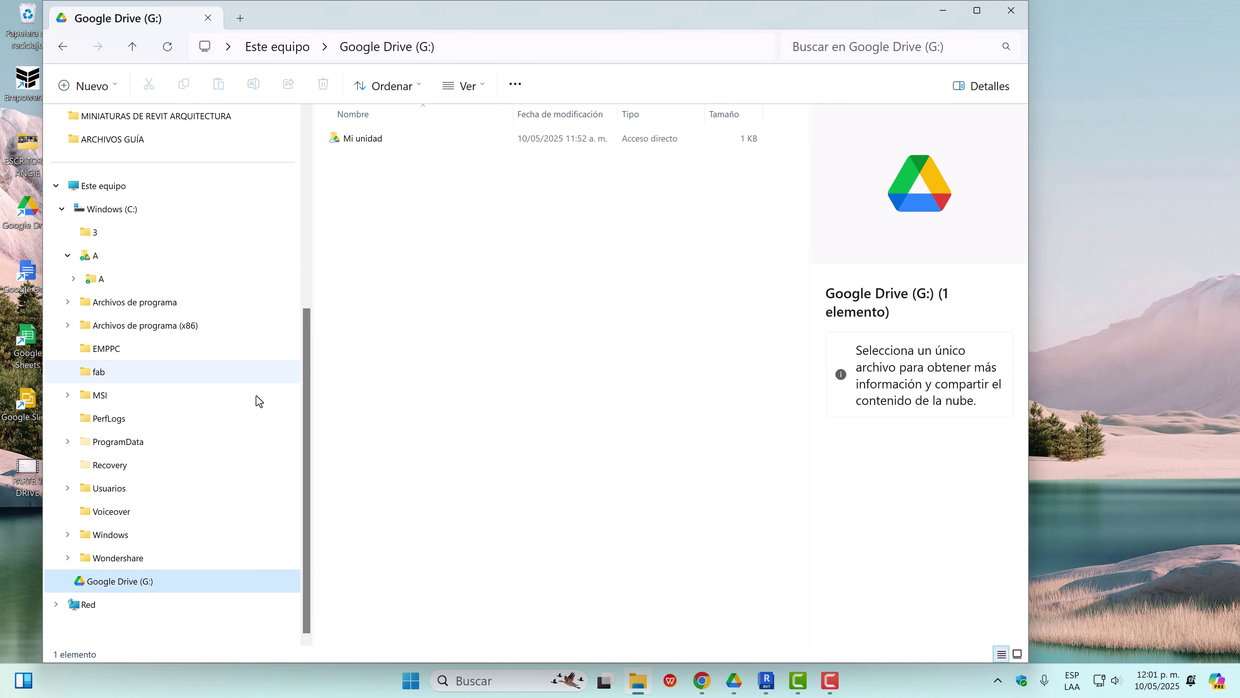
key("alt+Left")
Browse from Windows (C:) through folder A to its inner A folder to locate the CENTRAL file
left_click(379, 142)
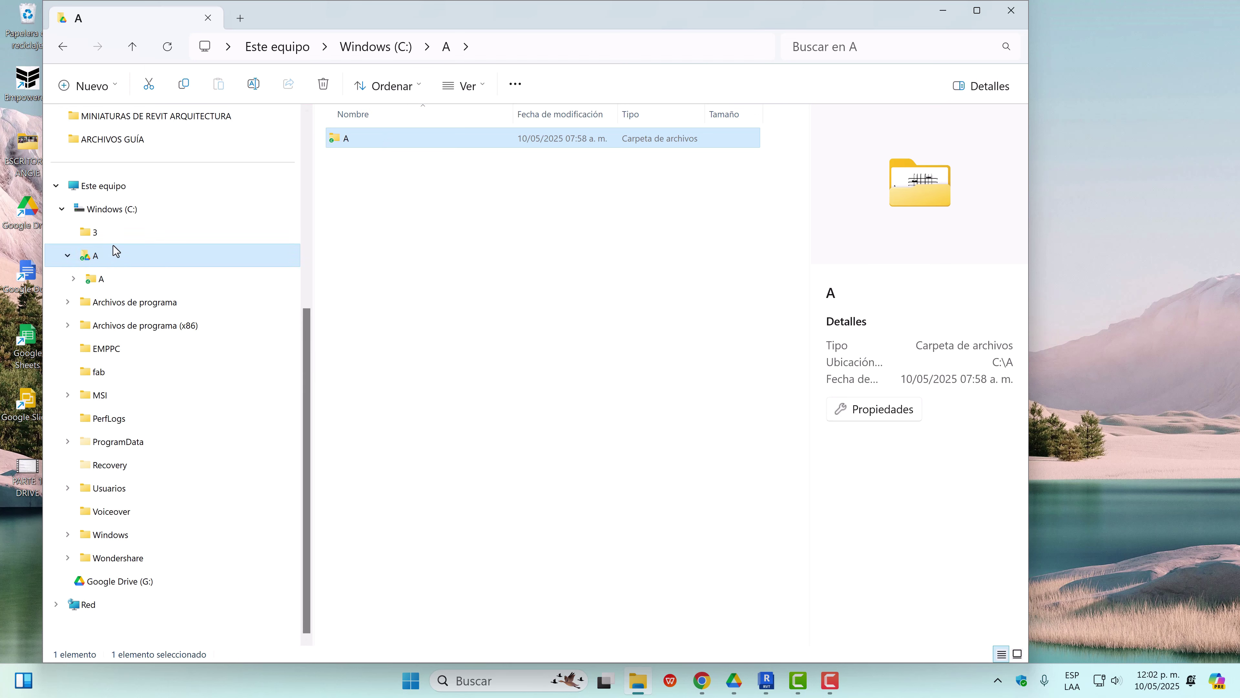
double_click(366, 143)
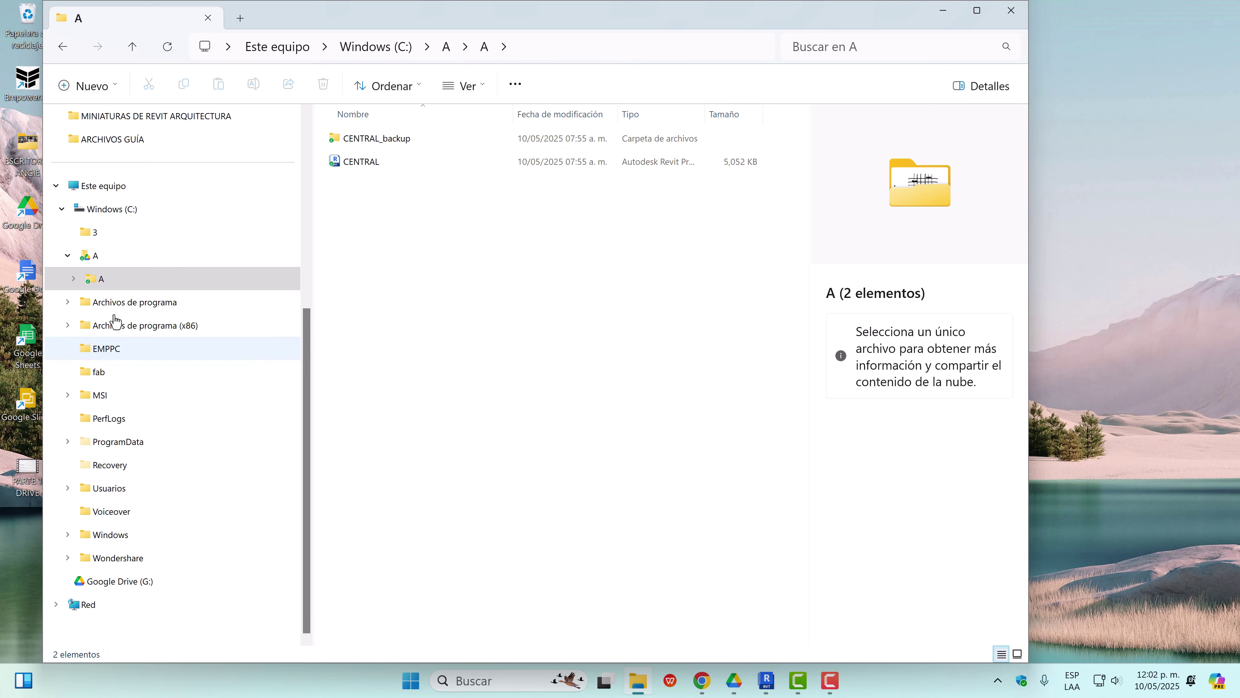
left_click(100, 209)
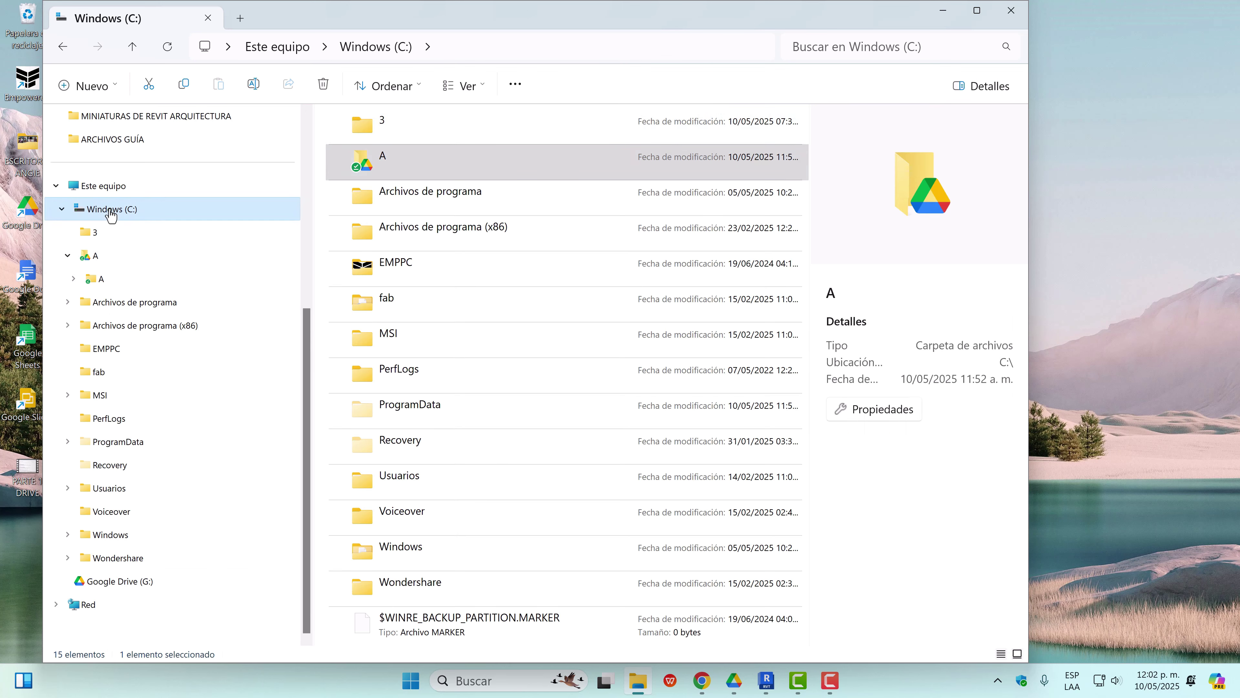
double_click(385, 163)
double_click(360, 142)
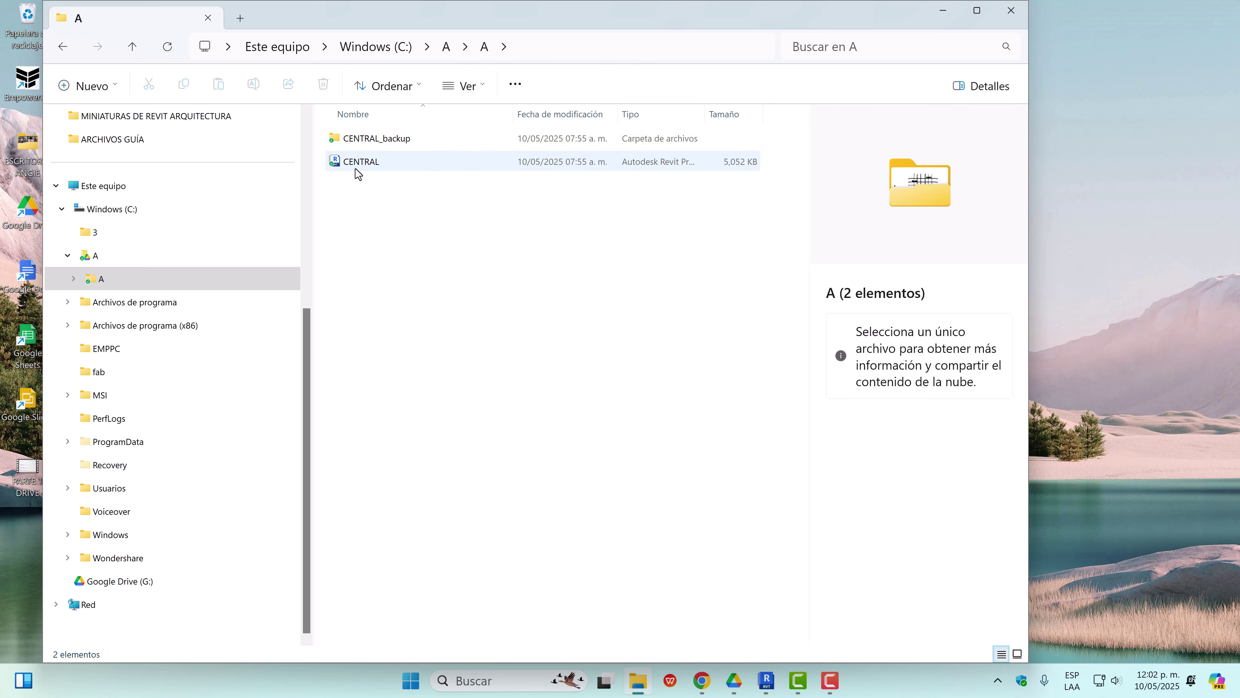
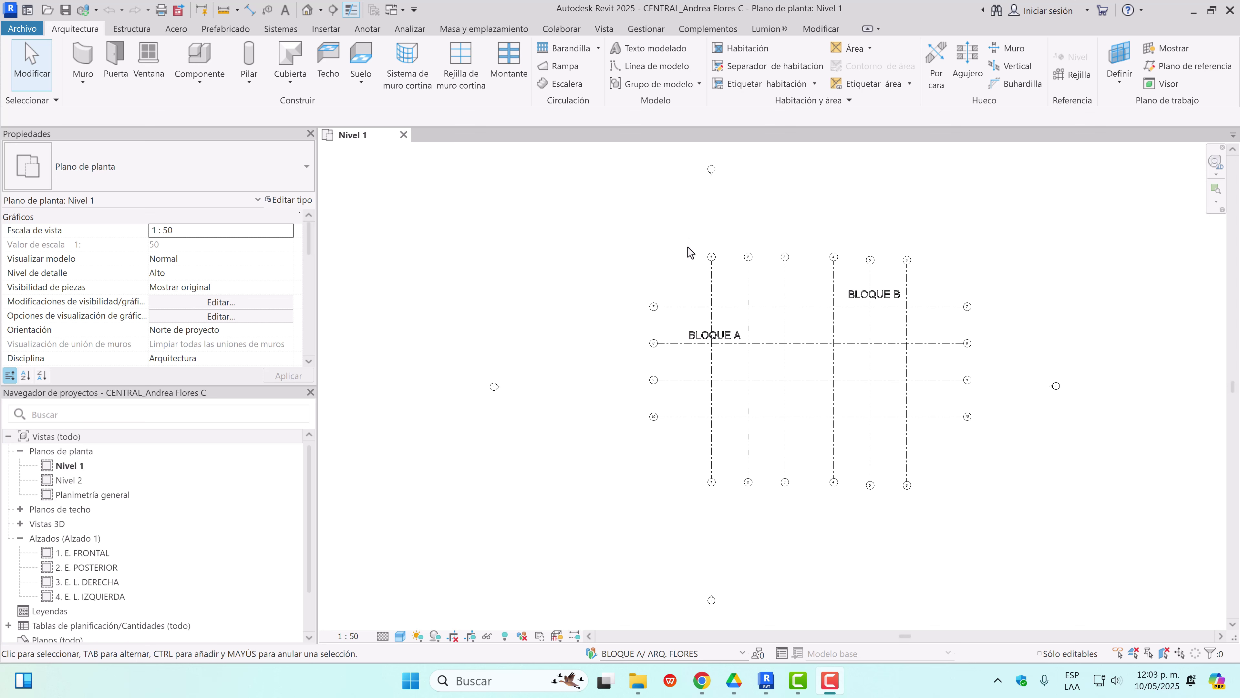
Choose the BLOQUE A workset as the active one for modelling on the Nivel 1 plan
left_click(645, 657)
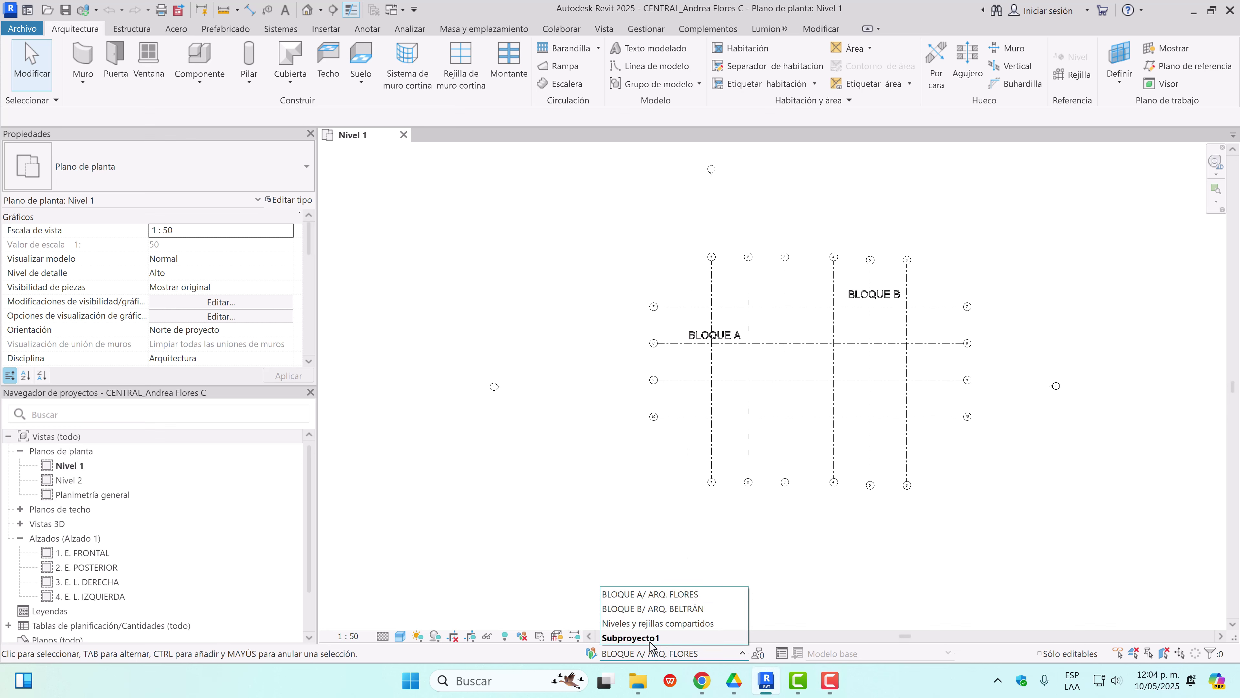
left_click(713, 600)
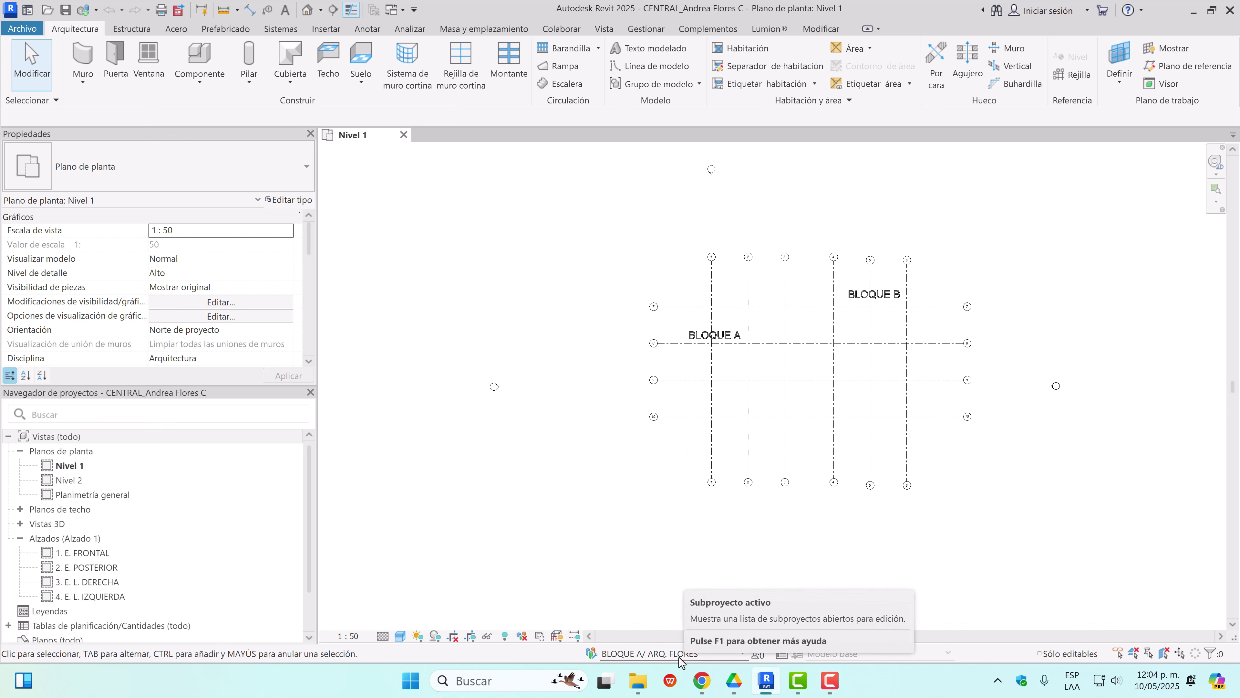
scroll(690, 333, "up", 4)
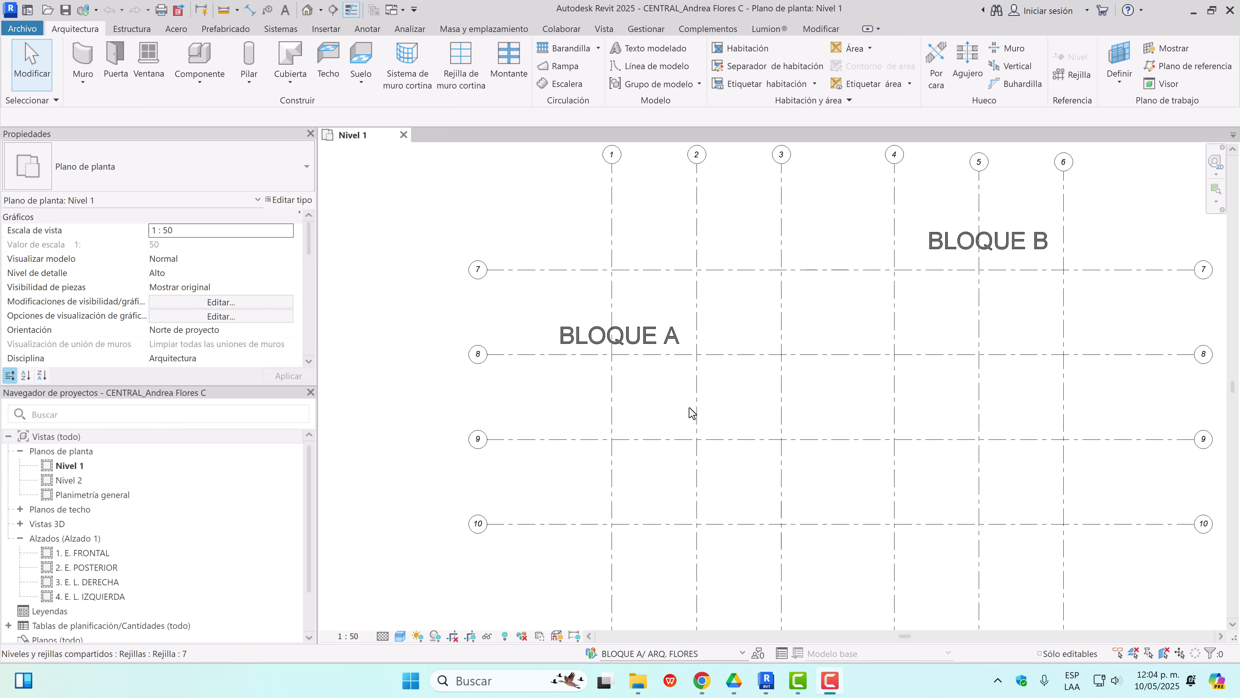
left_click(715, 413)
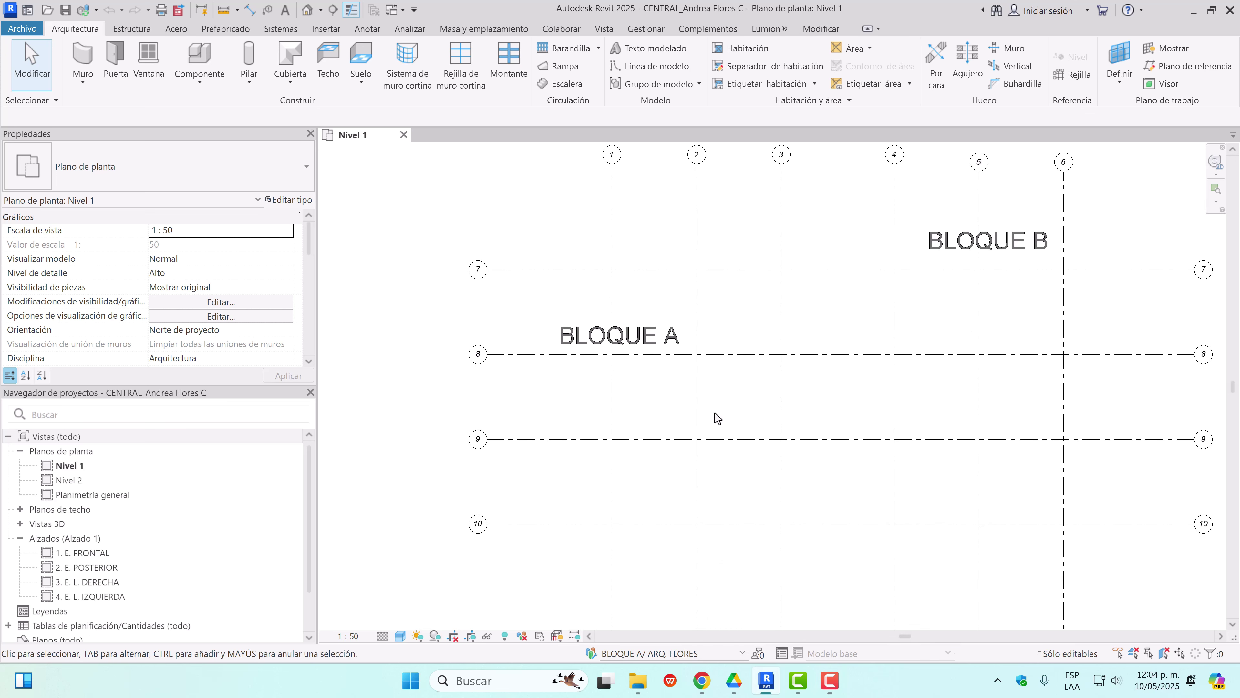
middle_click_drag(725, 404, 700, 433)
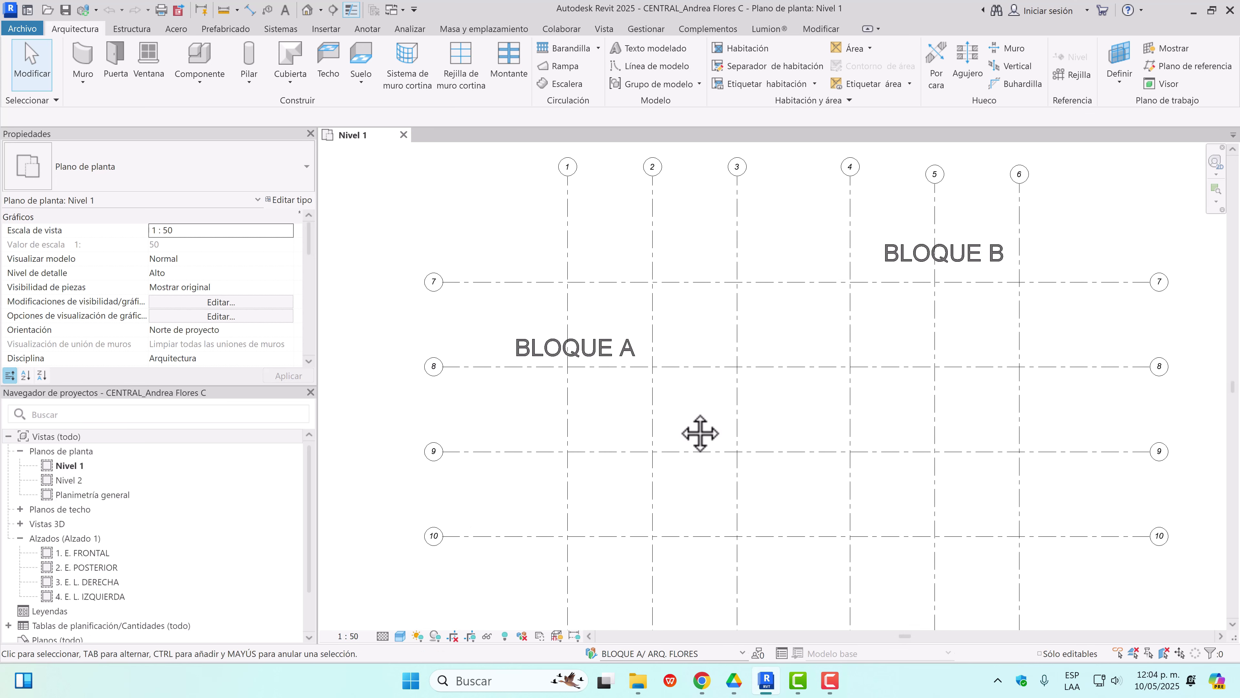
Place 300 x 450 mm rectangular concrete structural columns at the intersections of grids 1 to 3 with grids 8 to 10
left_click(132, 28)
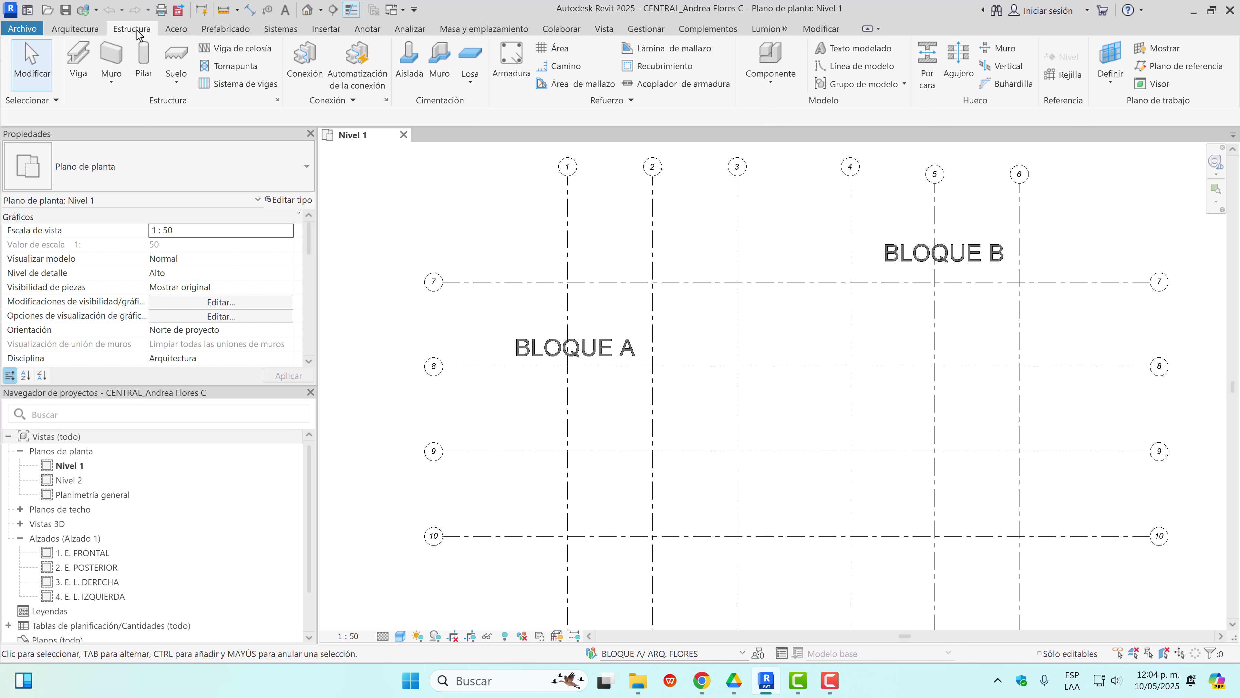
left_click(143, 60)
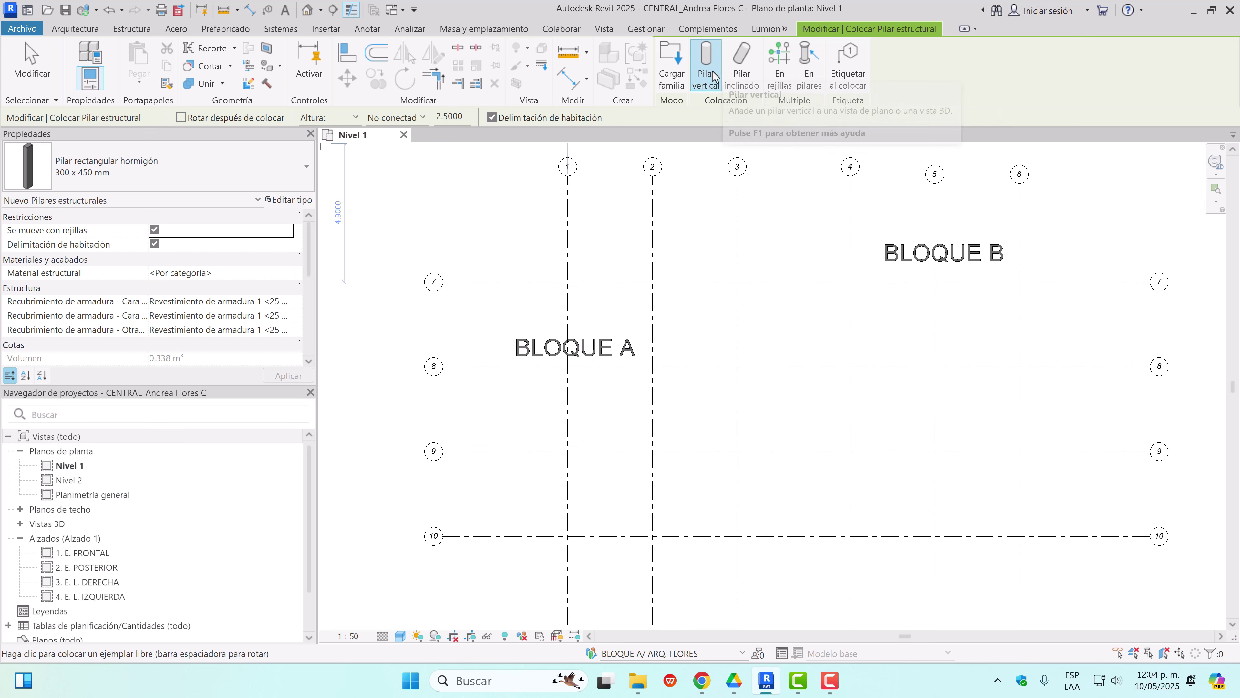
left_click(780, 69)
left_click_drag(759, 552, 548, 360)
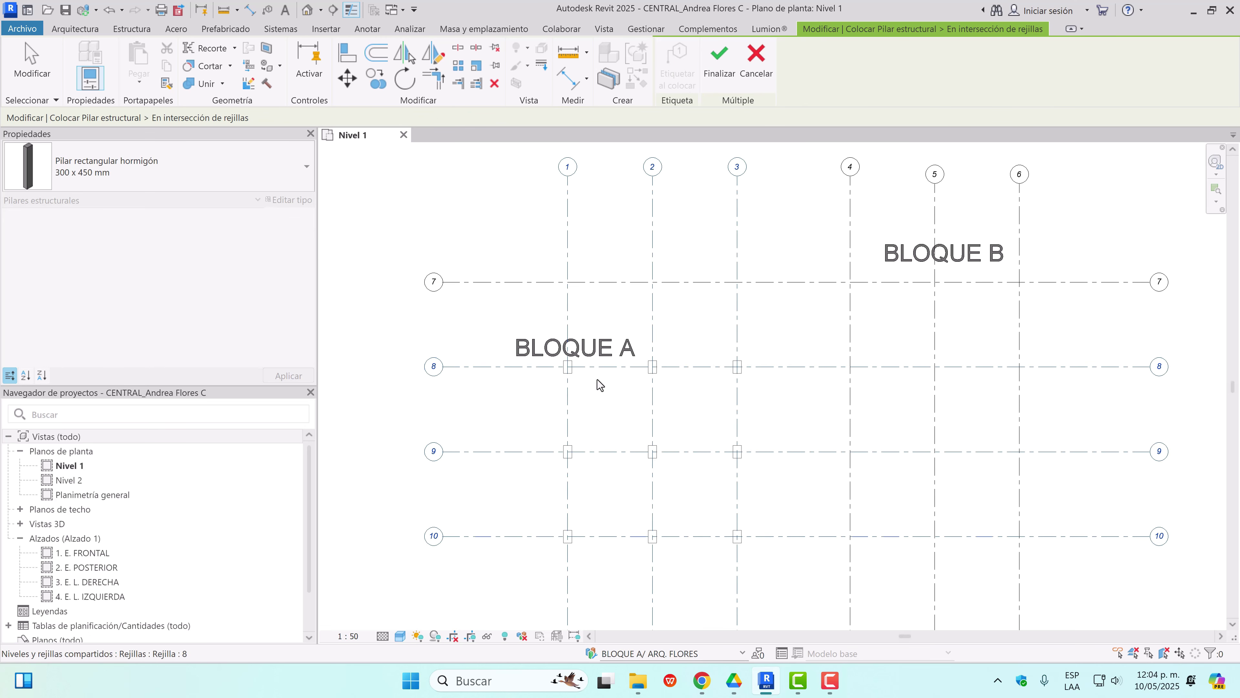
middle_click_drag(676, 418, 595, 402)
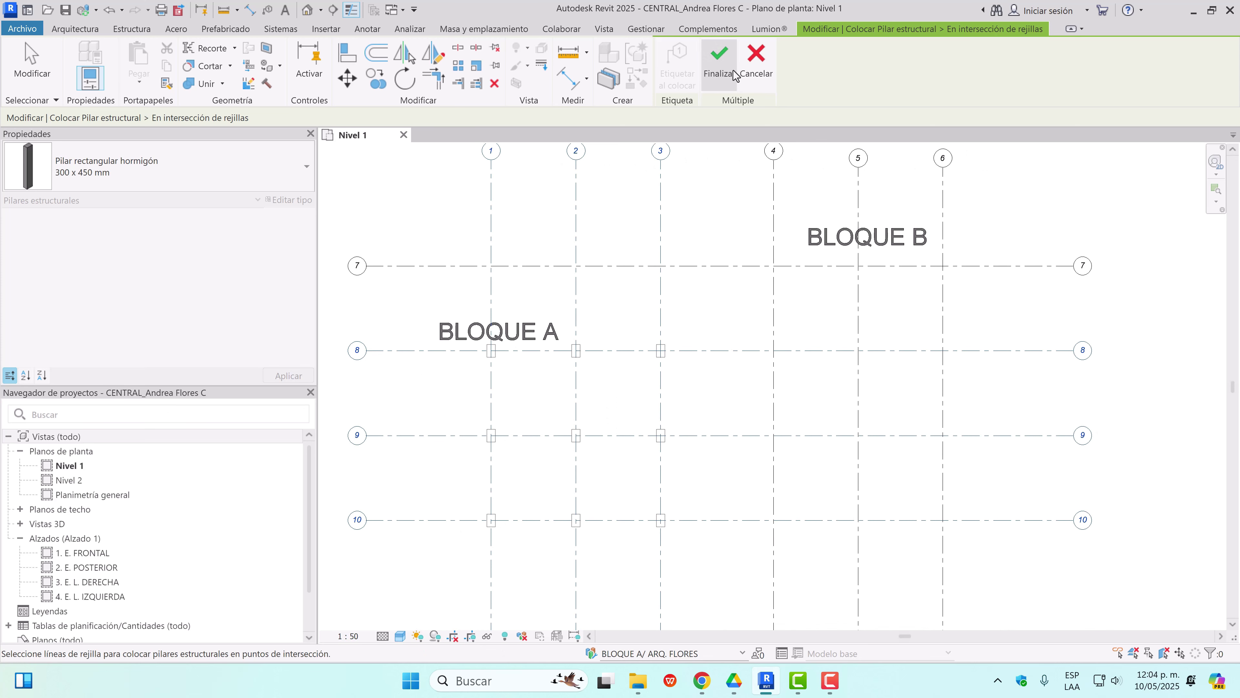
left_click(720, 58)
middle_click_drag(715, 397, 773, 433)
key("Escape")
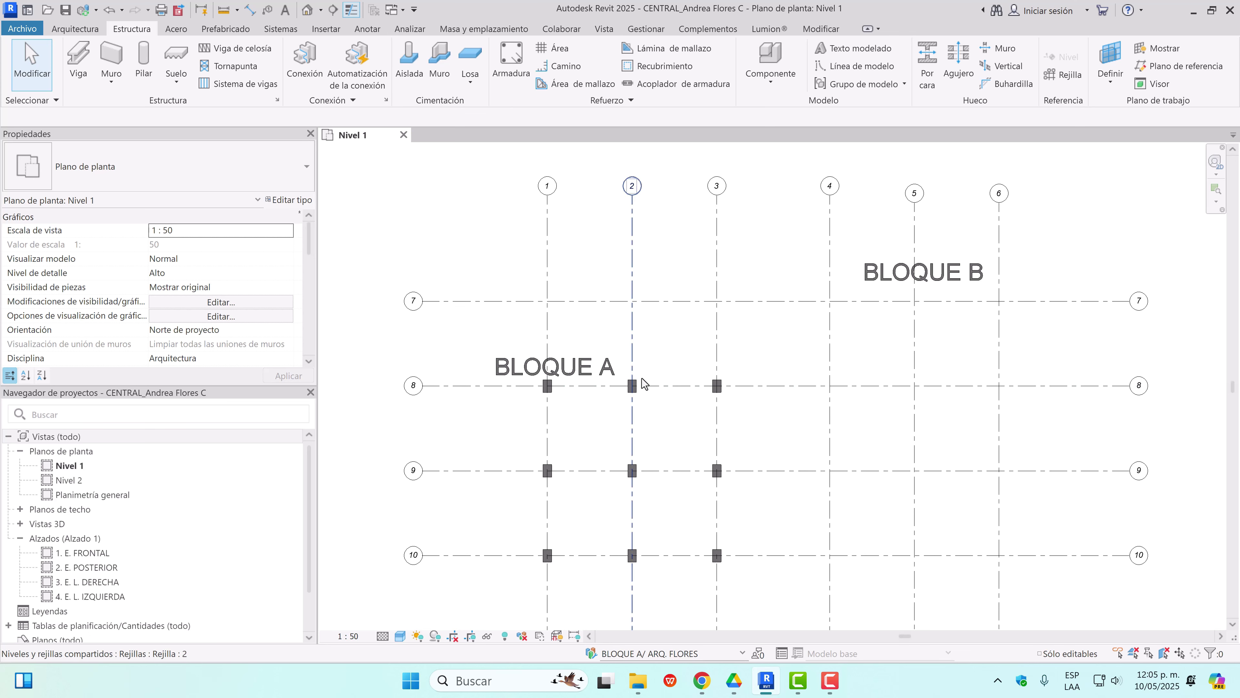
left_click(27, 31)
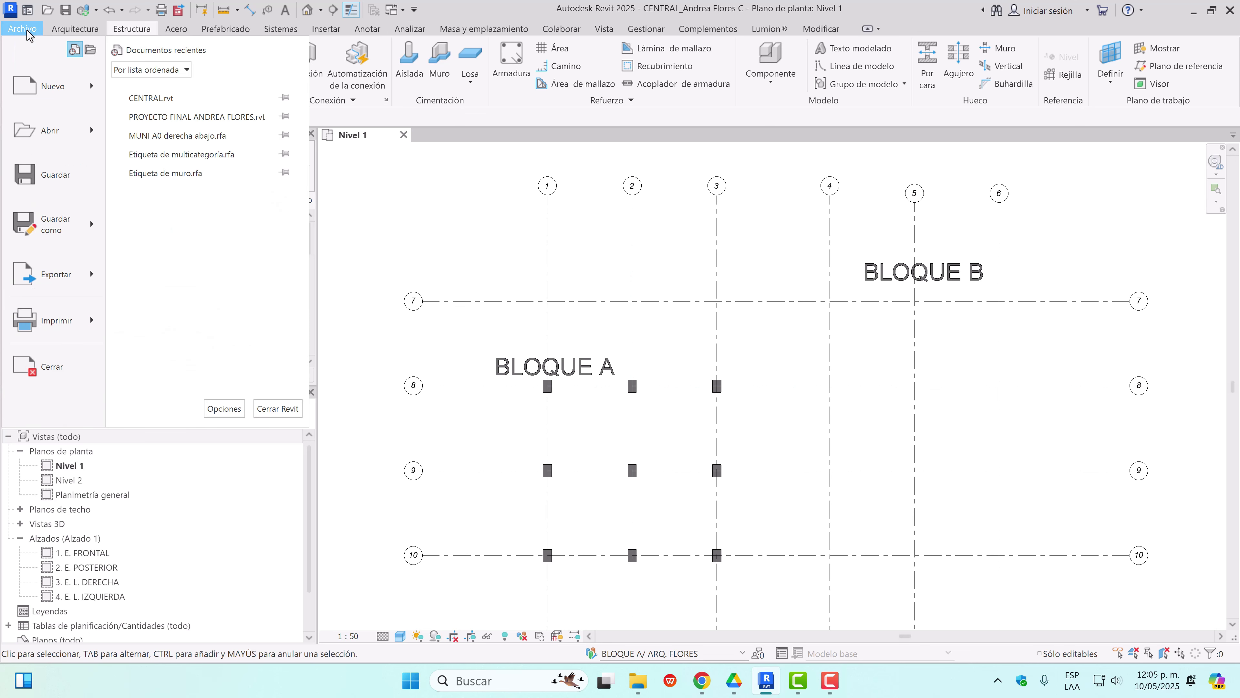
mouse_move(73, 220)
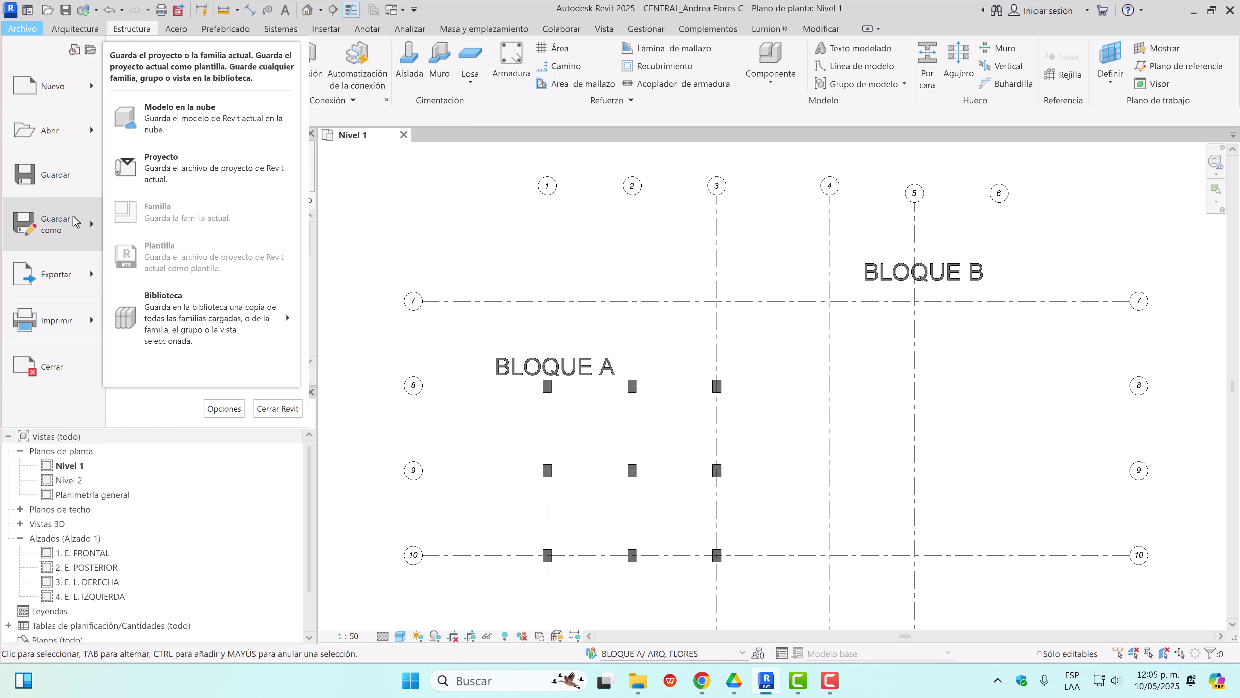
left_click(423, 186)
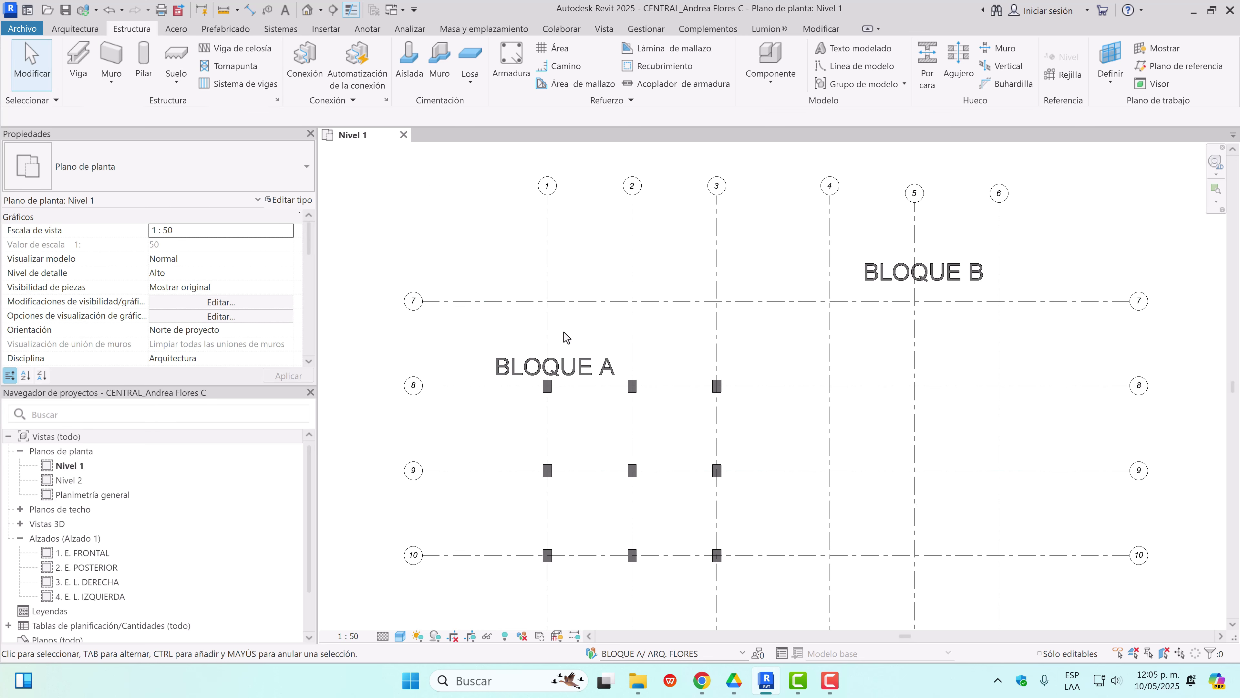
Synchronize the model with the central file C:\A\A\CENTRAL.rvt, adding a comment that mentions COLUMNAS and the architect
left_click(566, 31)
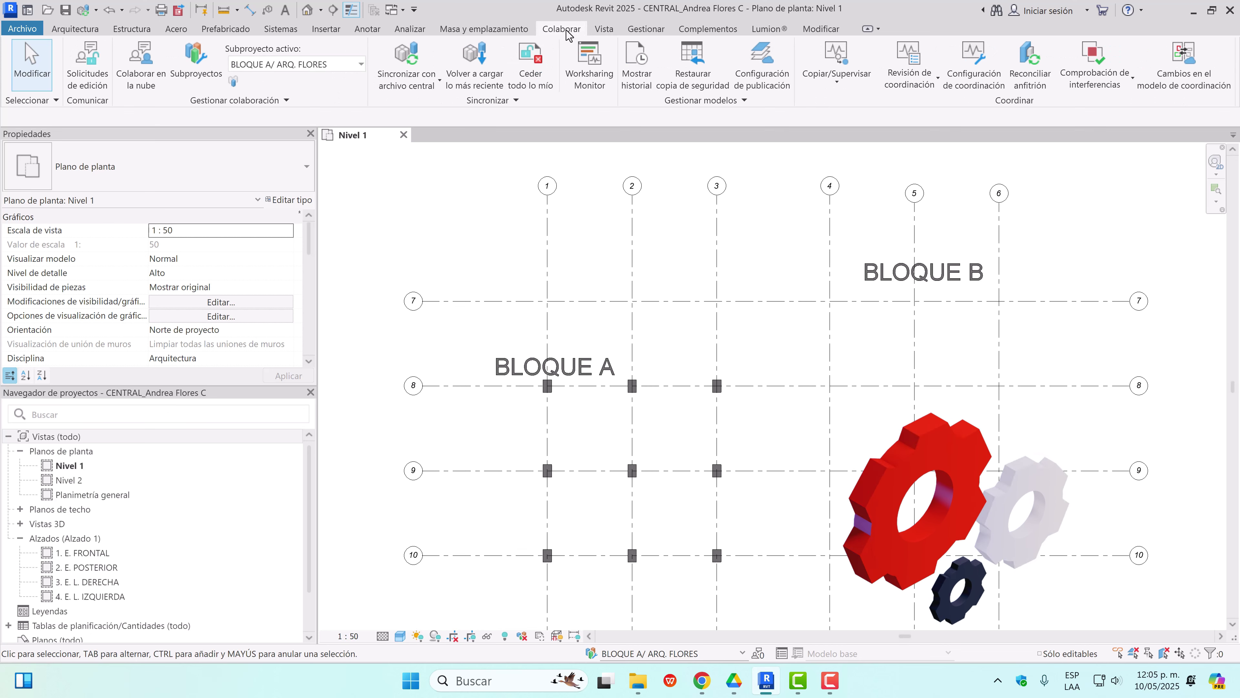
left_click(400, 58)
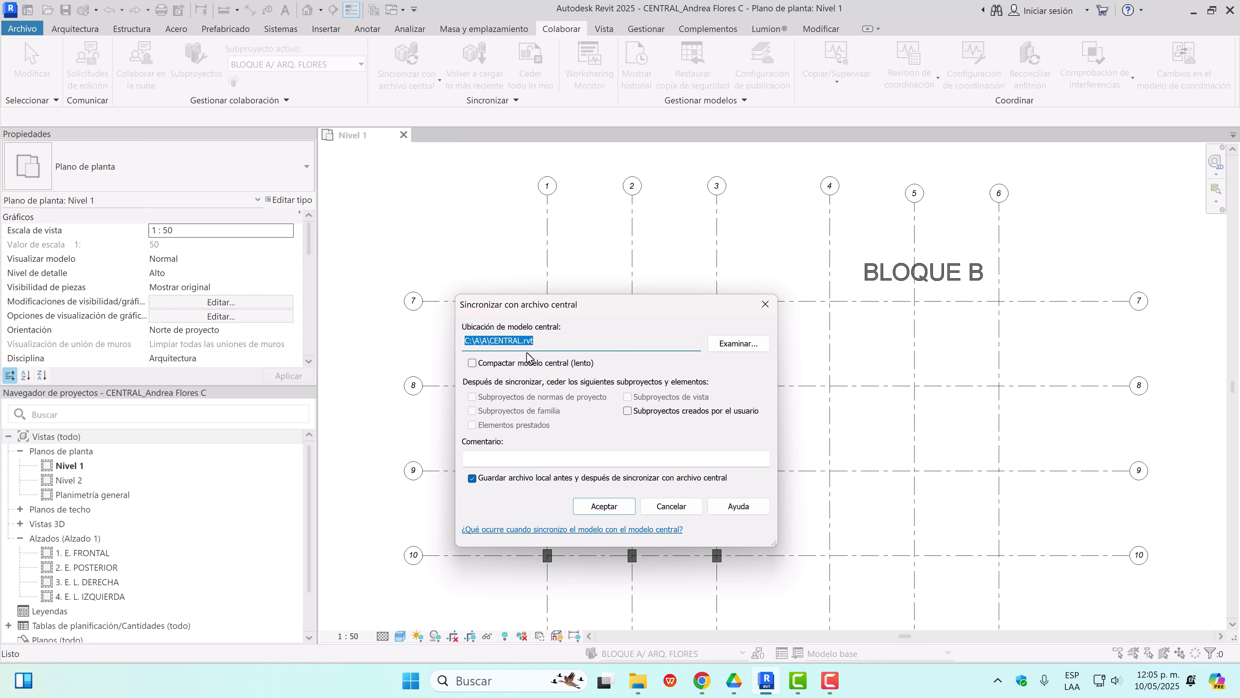
left_click(474, 463)
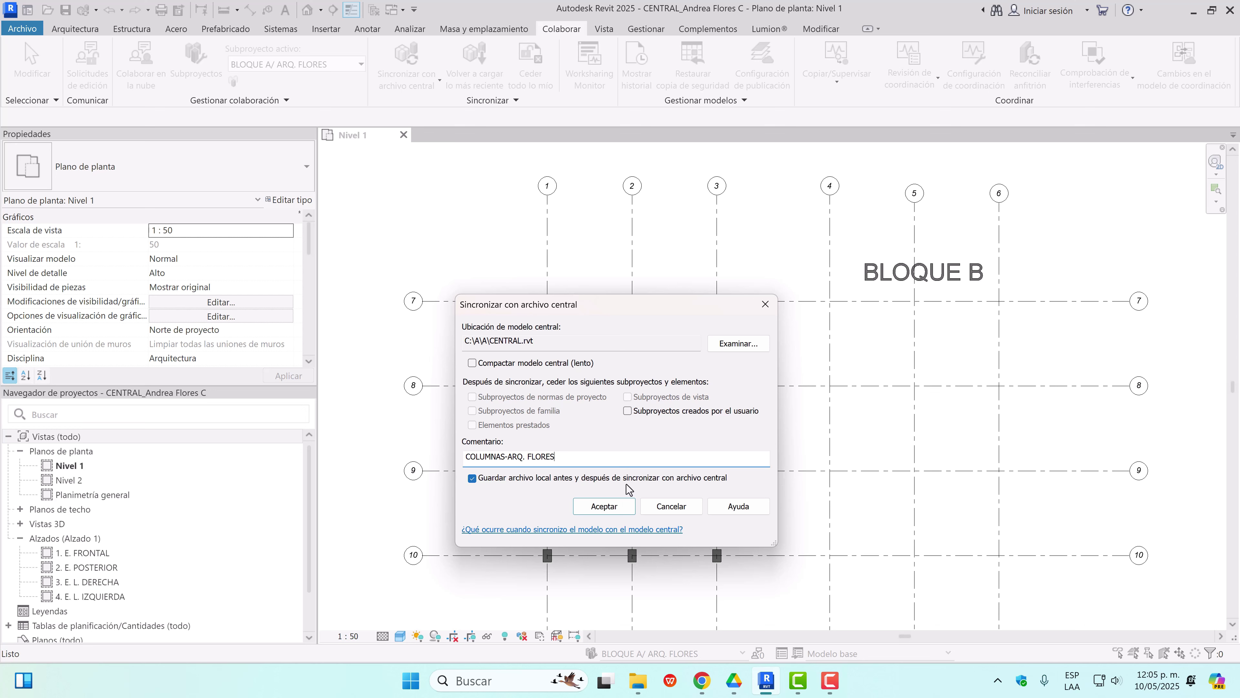
left_click(631, 506)
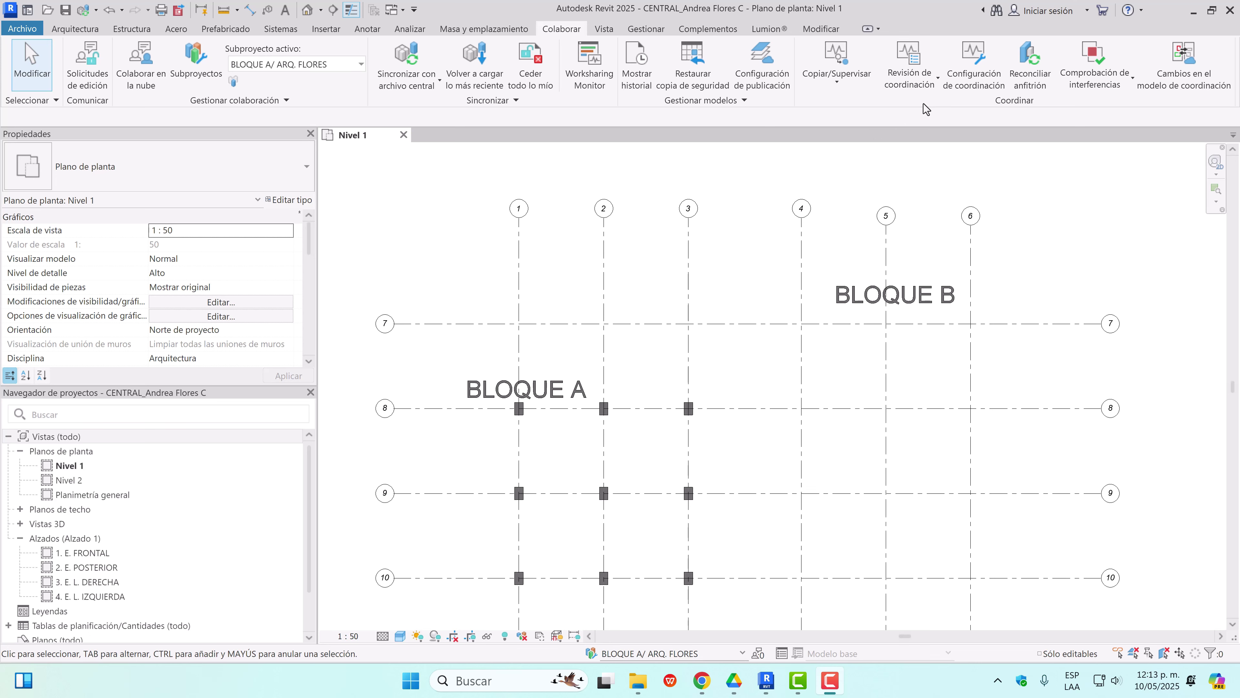
Close the Nivel 1 view and the project, saving the changes locally
middle_click_drag(644, 454, 624, 436)
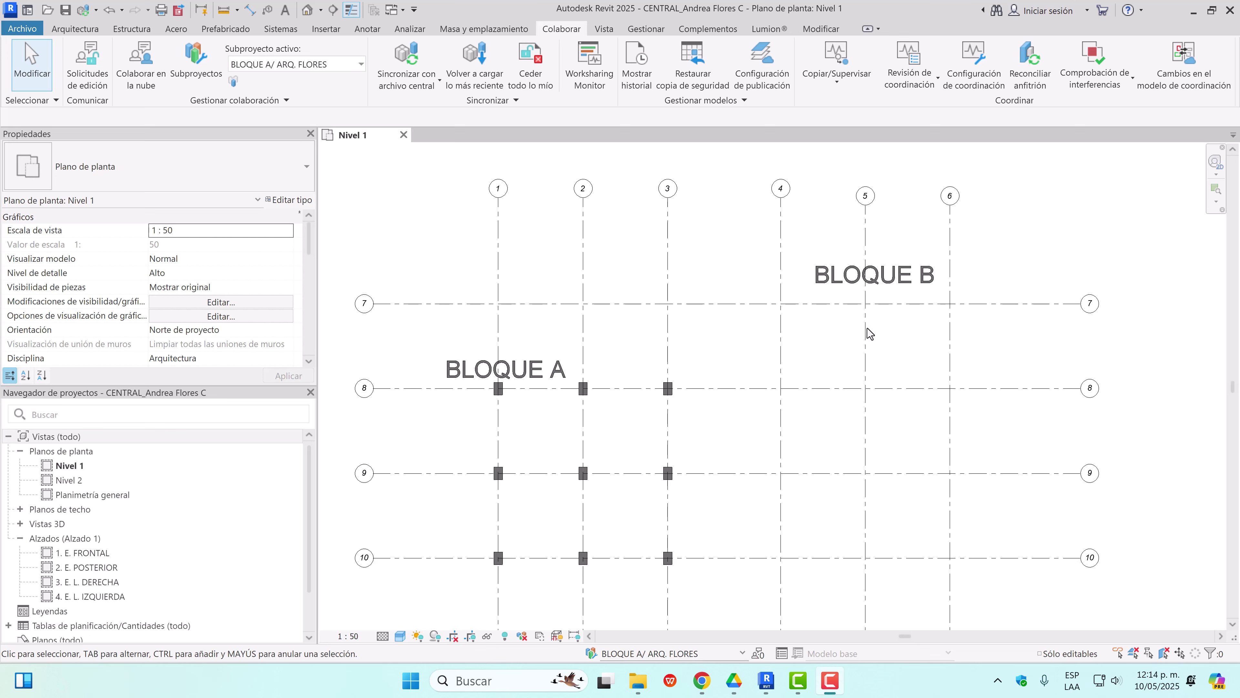
left_click(403, 137)
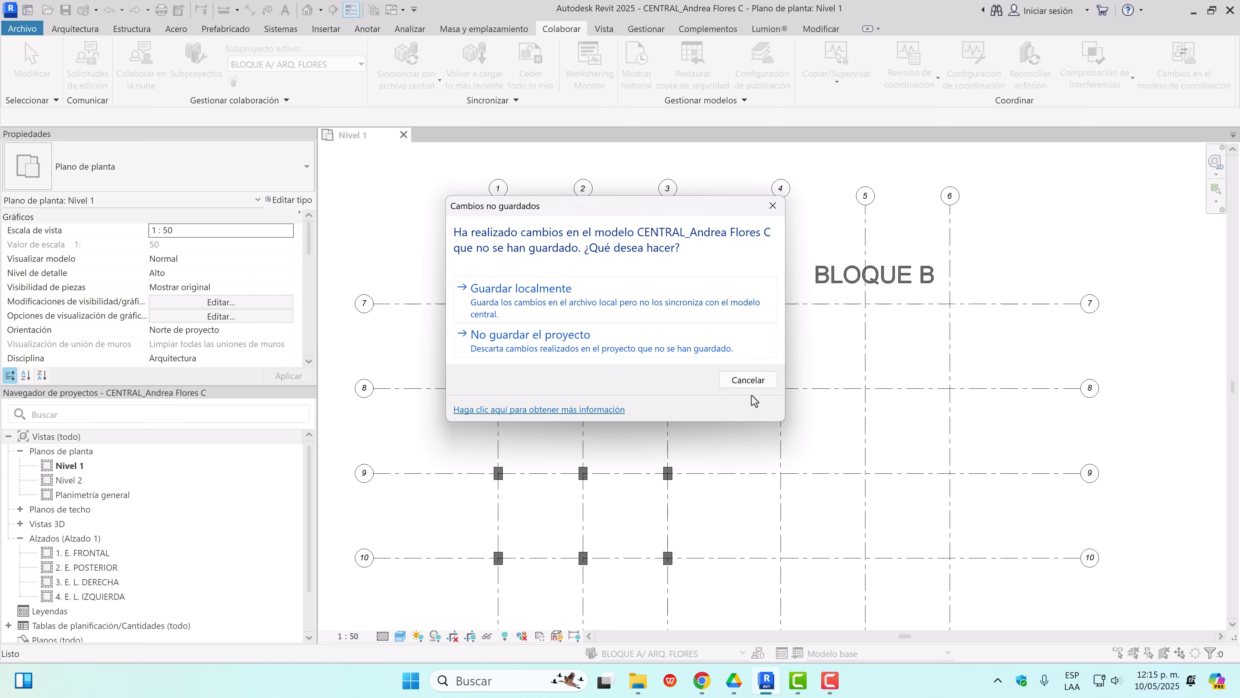
left_click(636, 302)
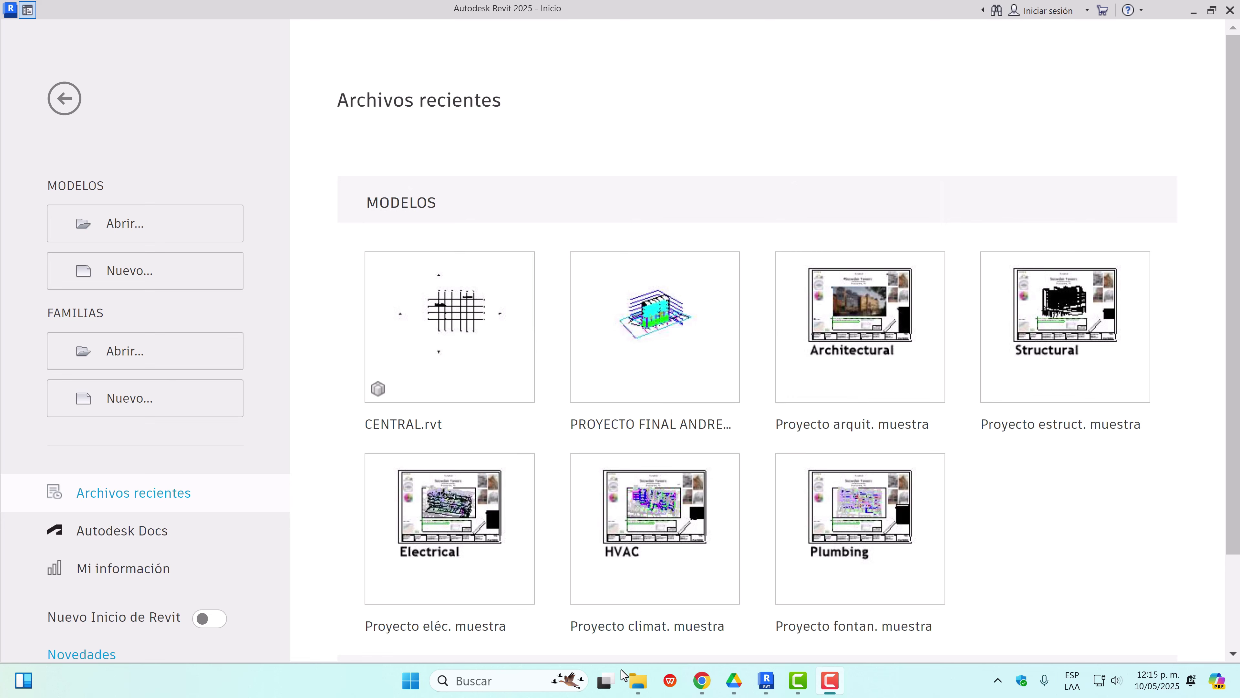
Switch to File Explorer and browse Google Drive (G:) through Mi unidad to folder A to check the uploaded files
left_click(638, 685)
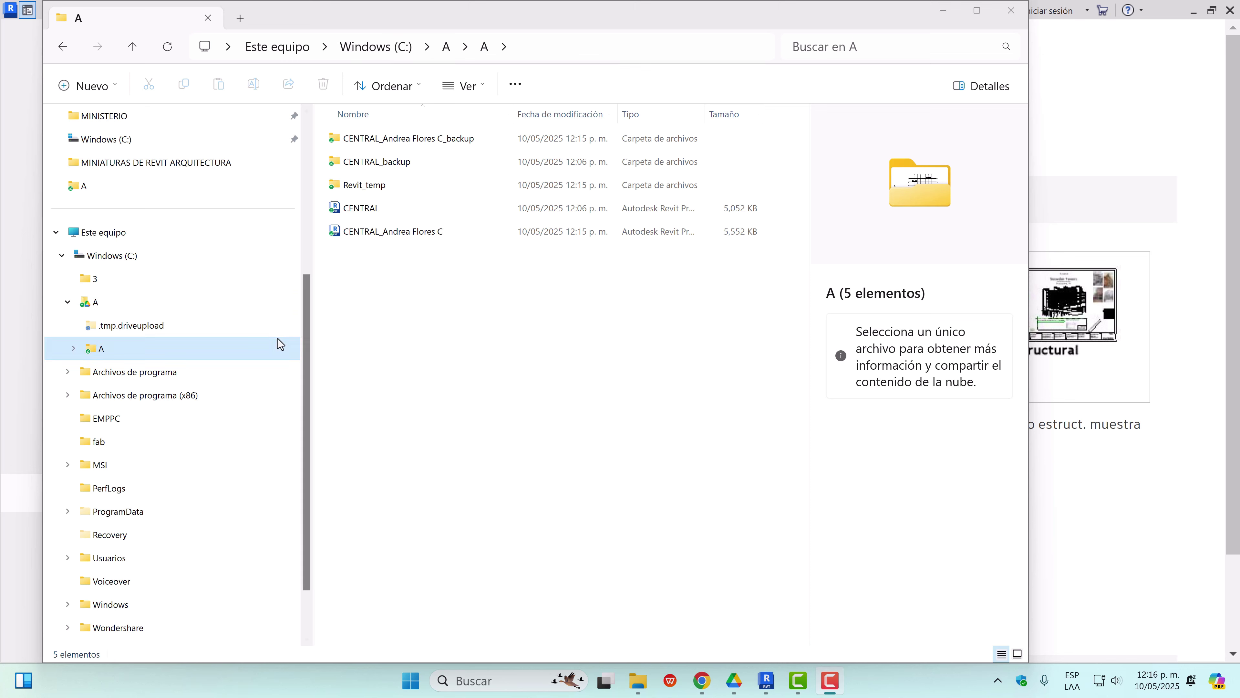
left_click(64, 256)
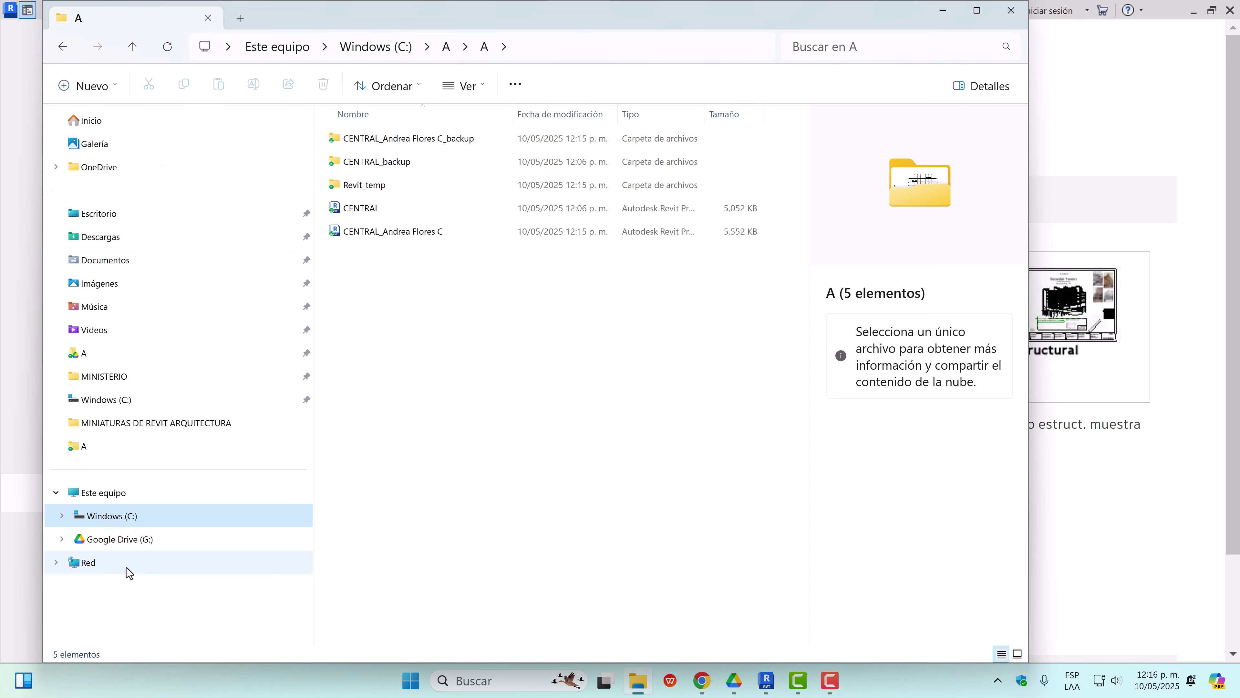
left_click(125, 540)
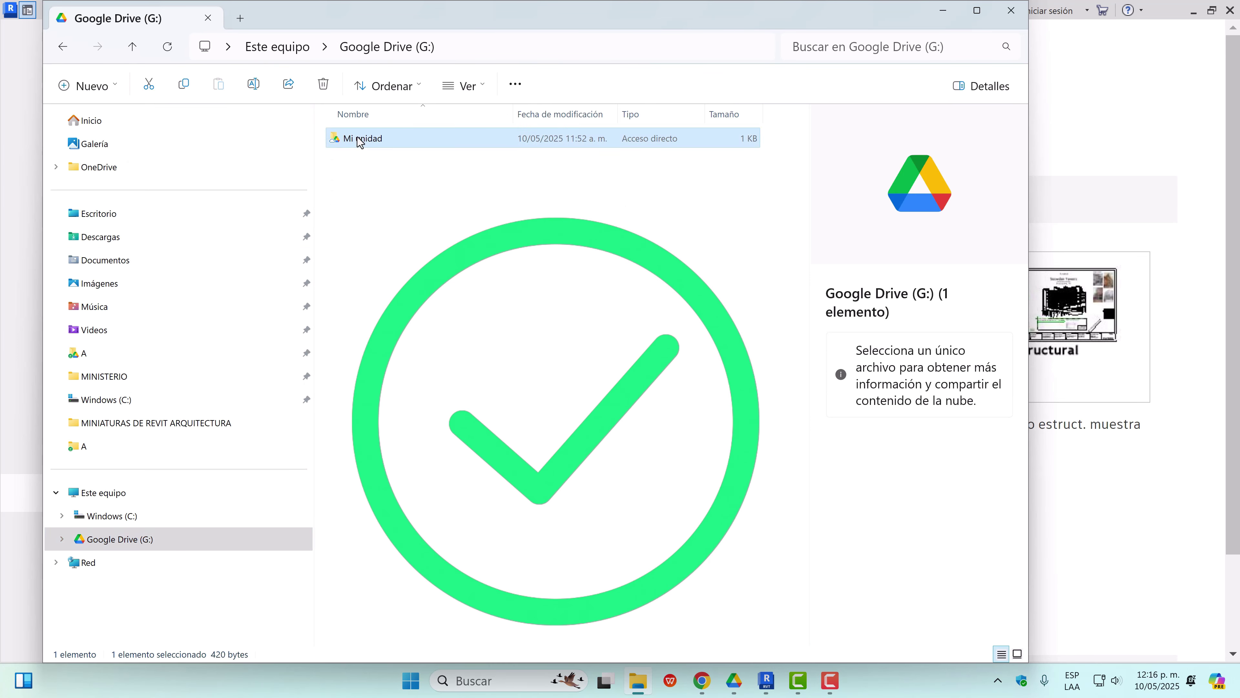
double_click(355, 141)
double_click(349, 162)
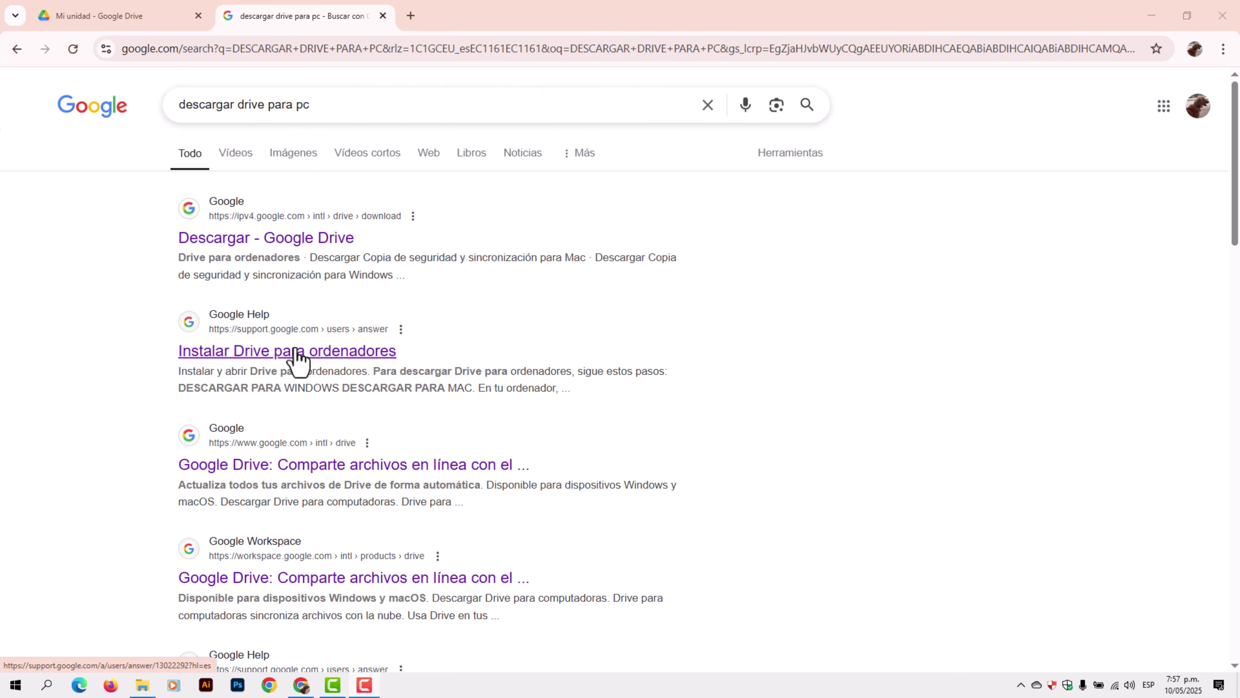
Download the Google Drive desktop installer from Google's download page and run GoogleDriveSetup from the Descargas folder
left_click(279, 242)
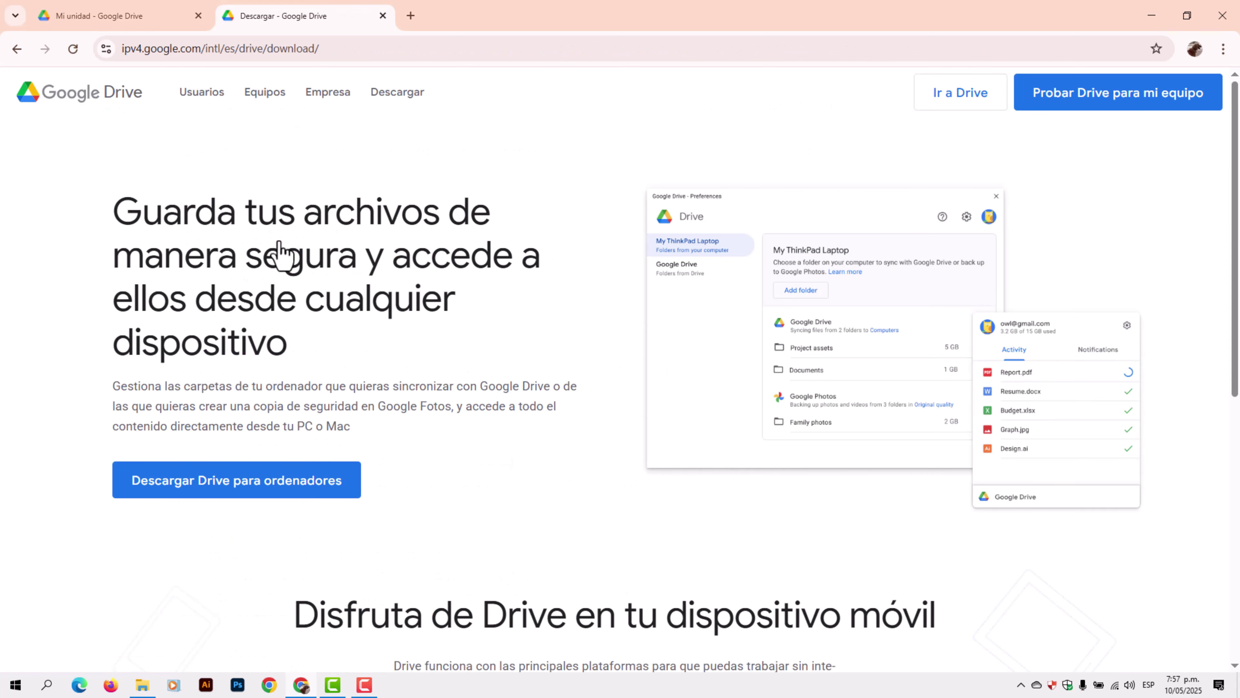
left_click(226, 486)
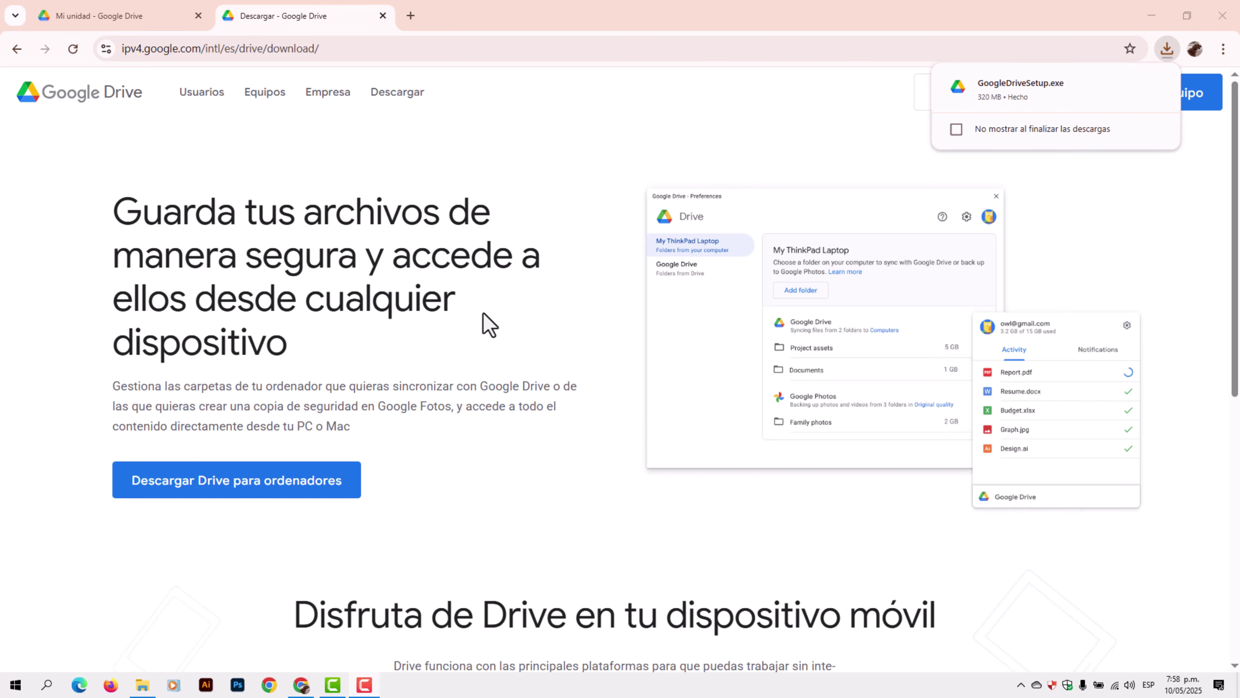
left_click(142, 685)
left_click(178, 160)
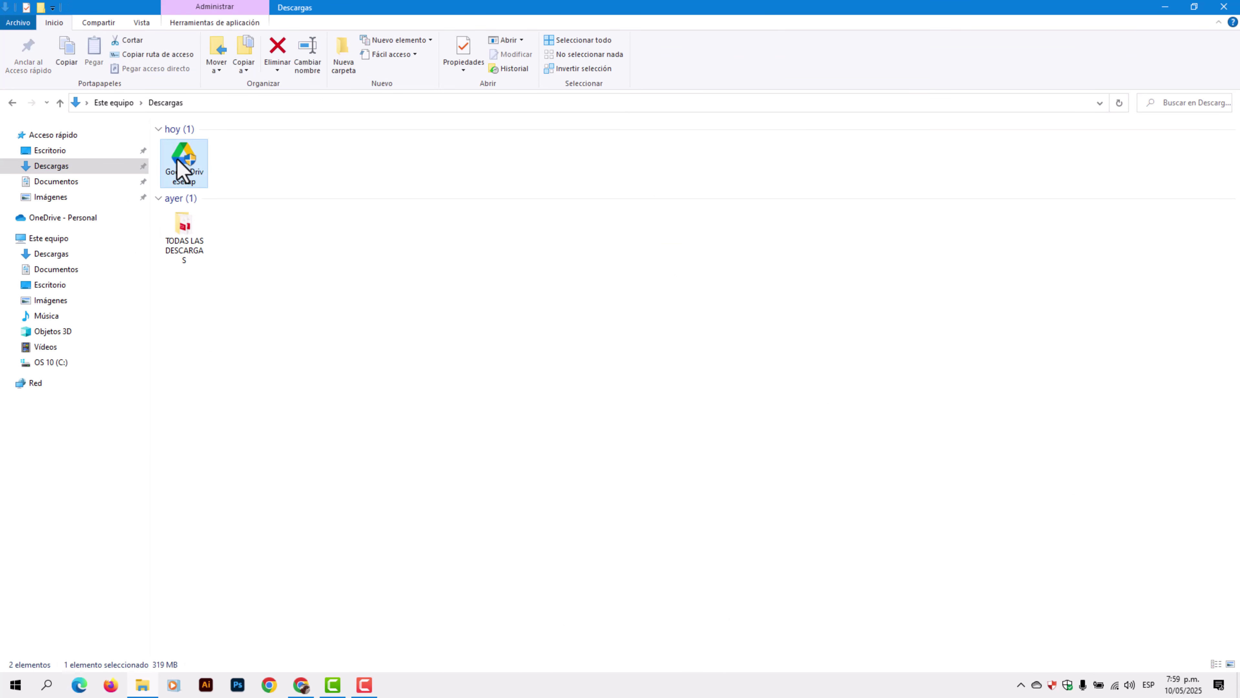
double_click(174, 157)
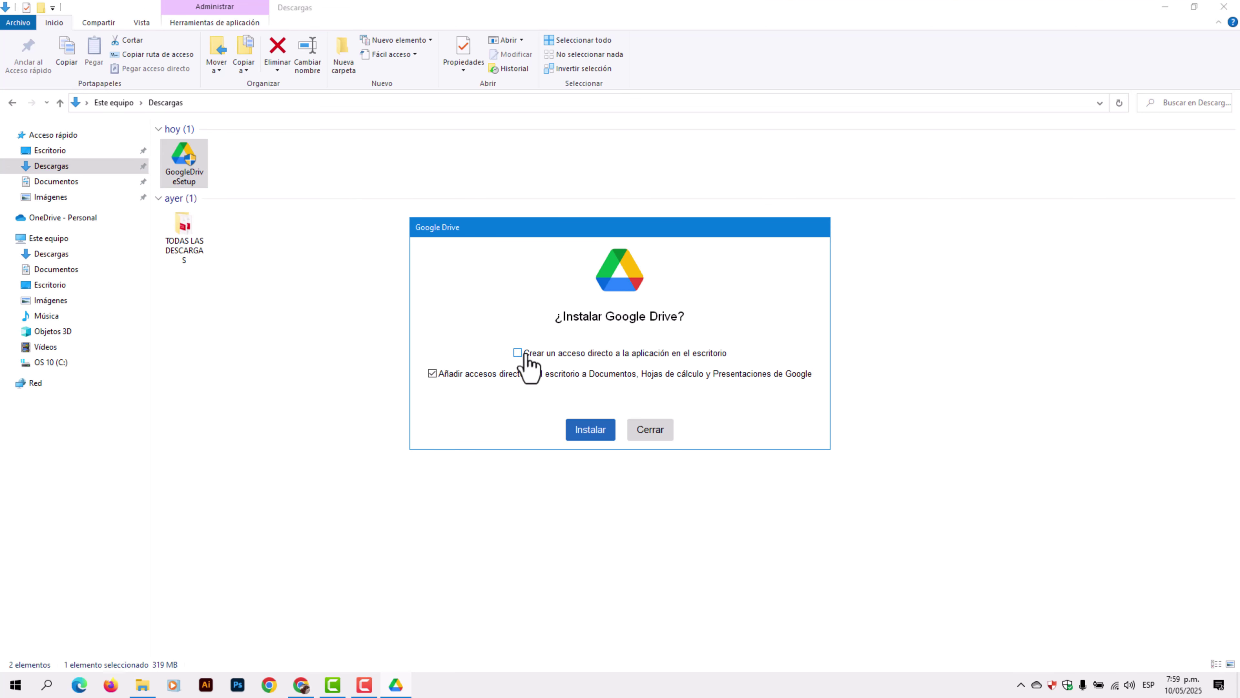
Install Google Drive with a desktop shortcut to the application, and launch it after the installation
left_click(518, 353)
left_click(591, 431)
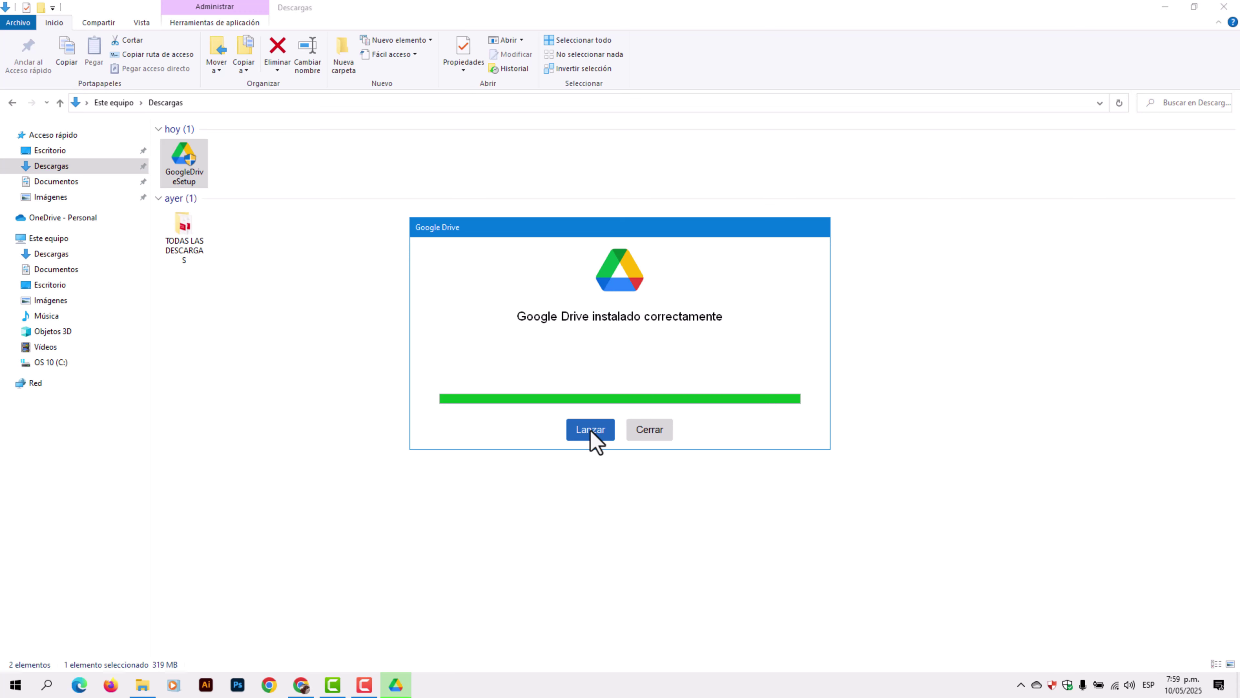
left_click(591, 431)
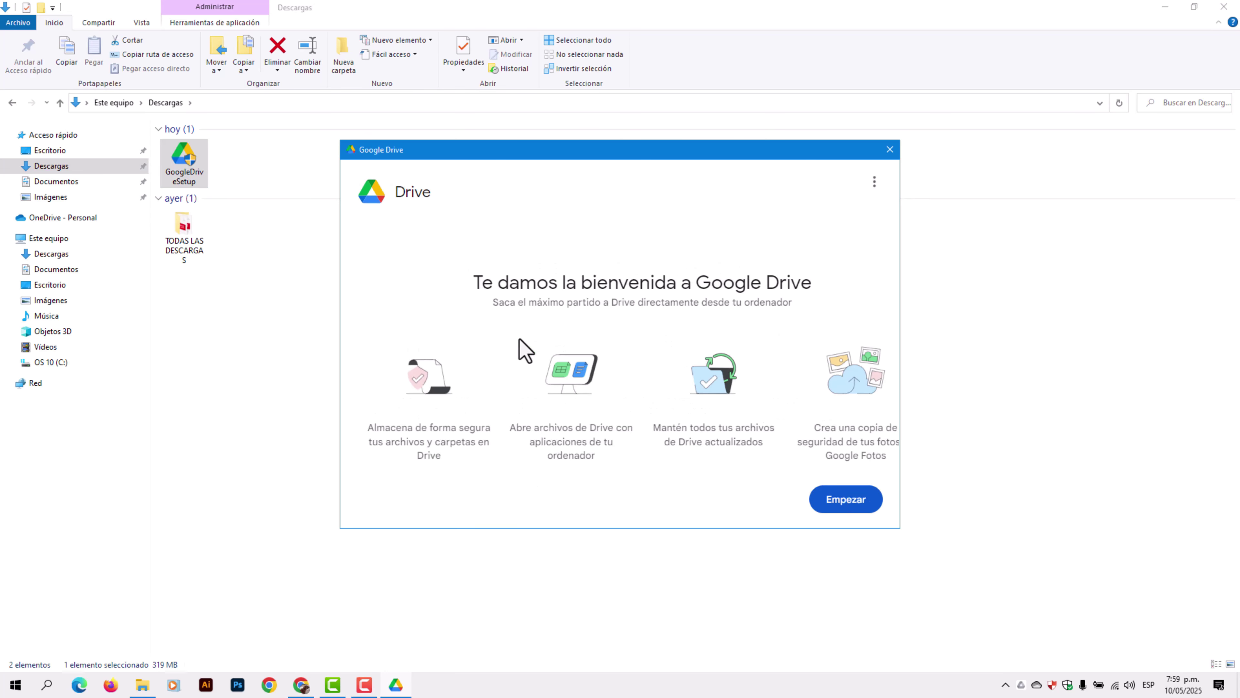
Sign in to Google Drive for desktop through the browser with the second listed Google account
left_click(846, 500)
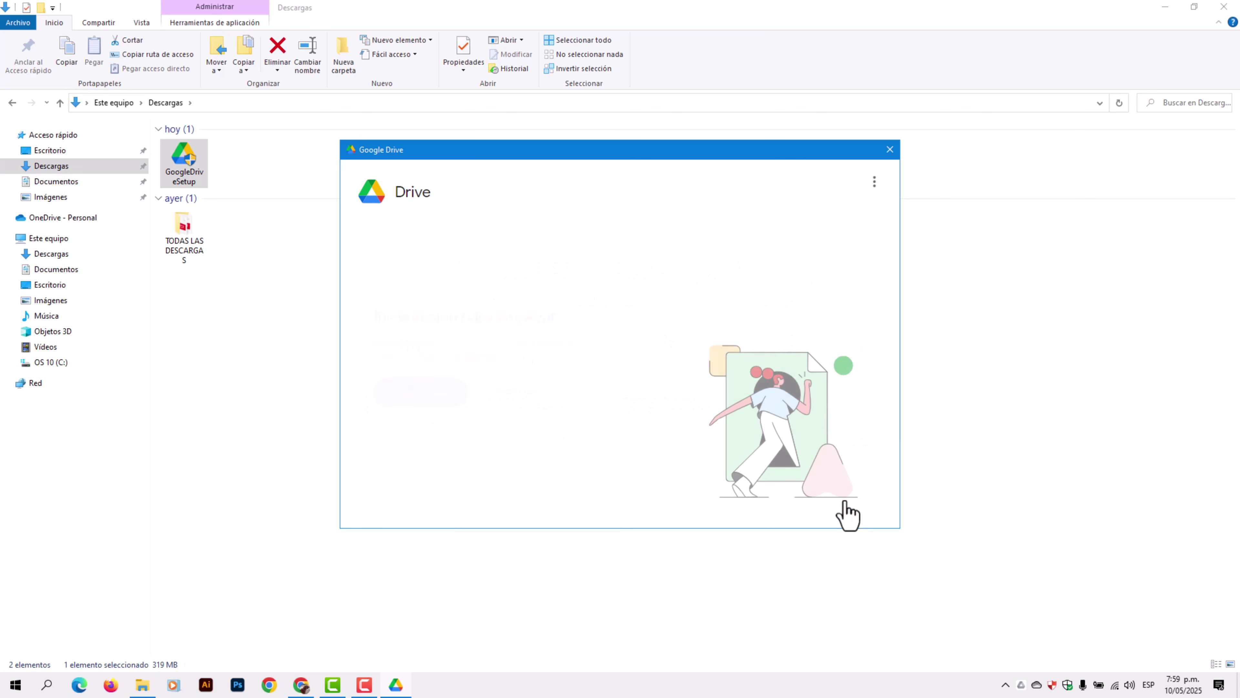
left_click(437, 386)
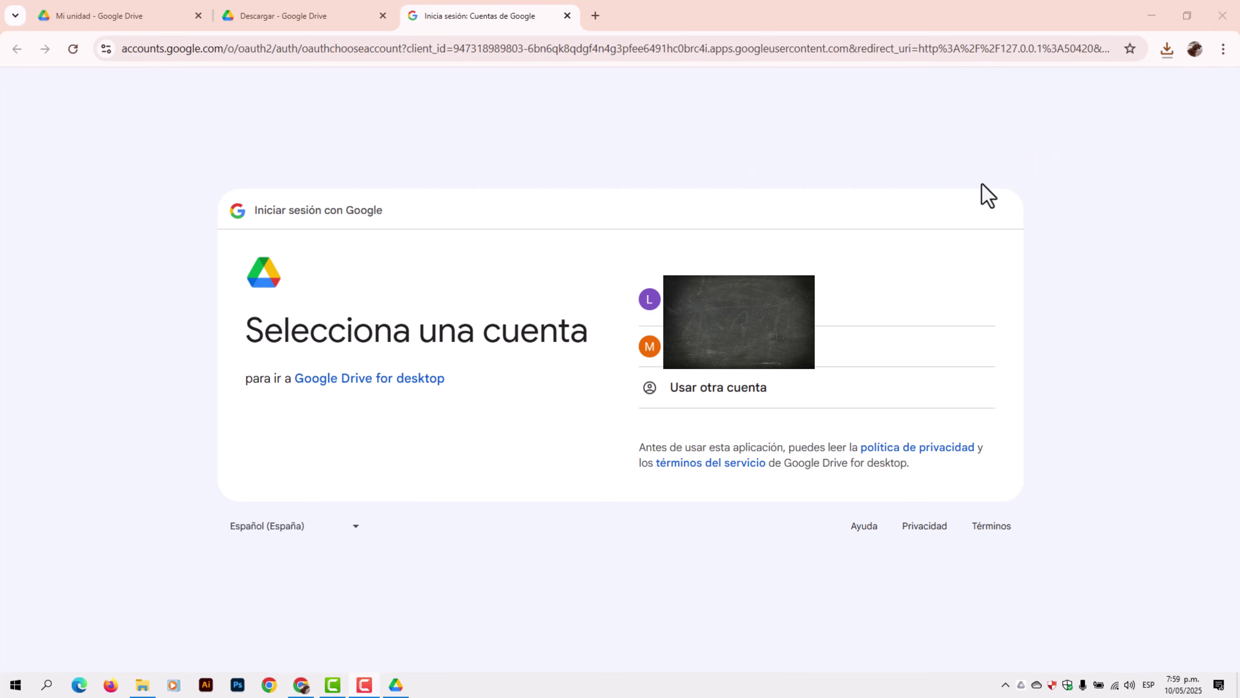
left_click(821, 345)
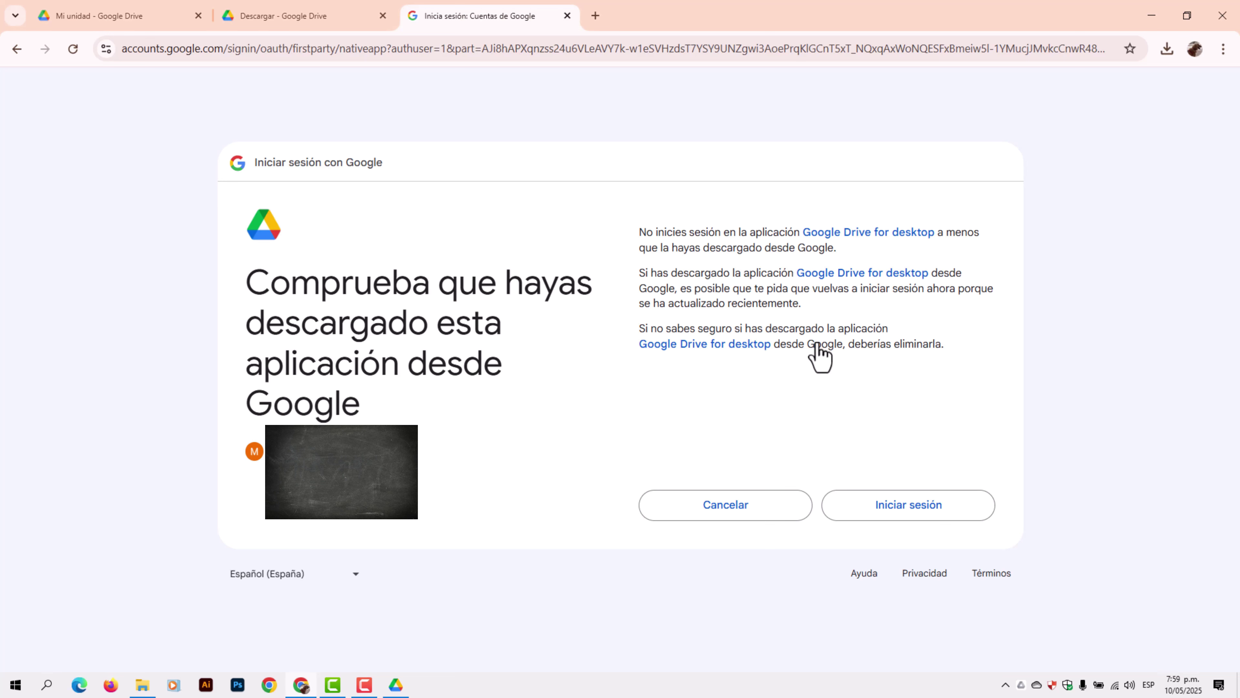
left_click(916, 516)
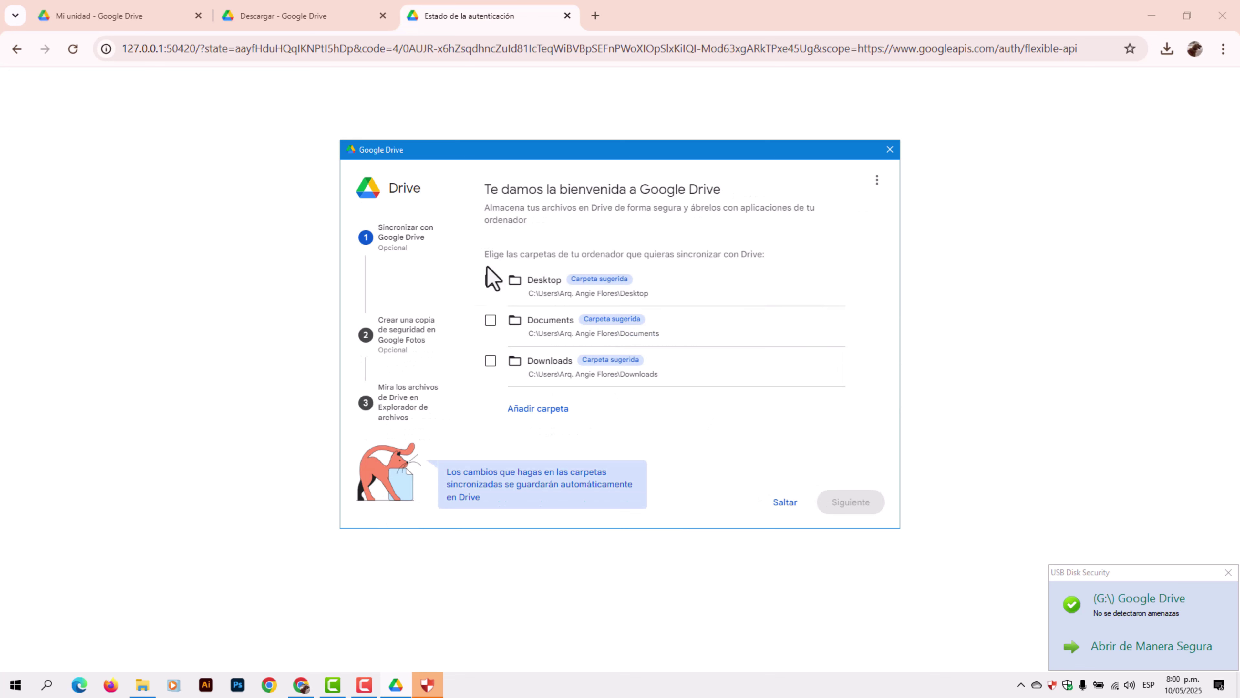
Finish the Drive setup without syncing suggested folders or backing up to Google Fotos, open Drive, and dismiss its activity window
left_click(785, 501)
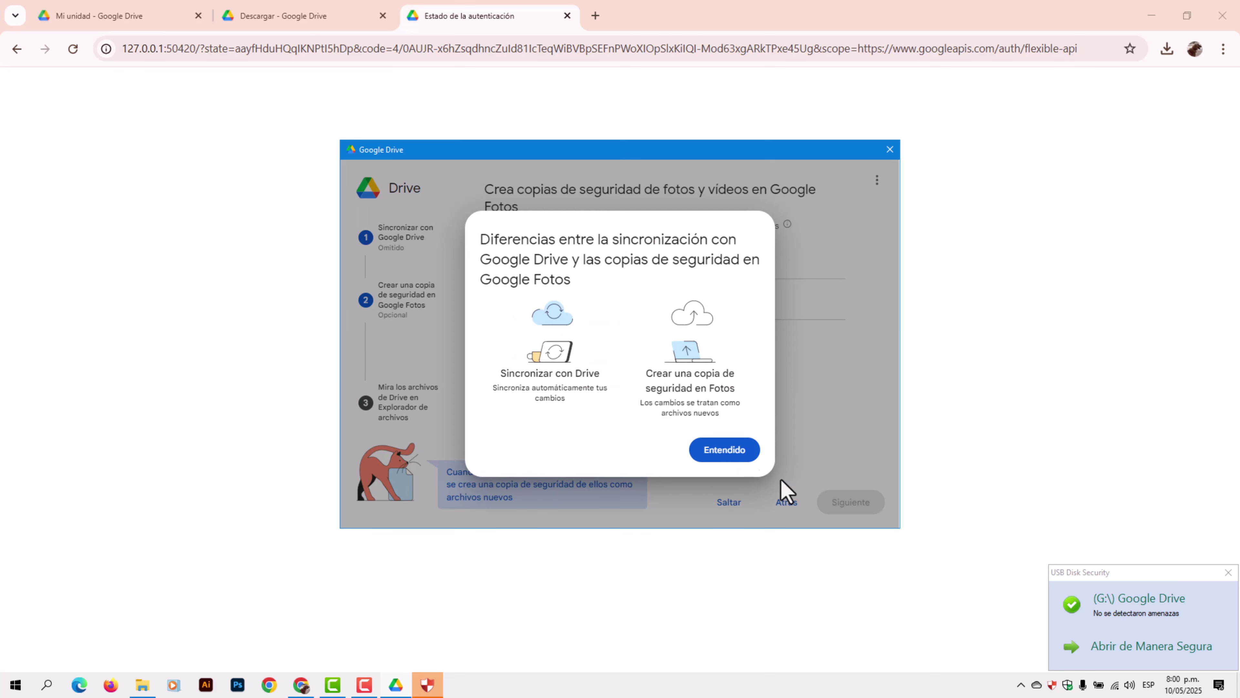
left_click(727, 454)
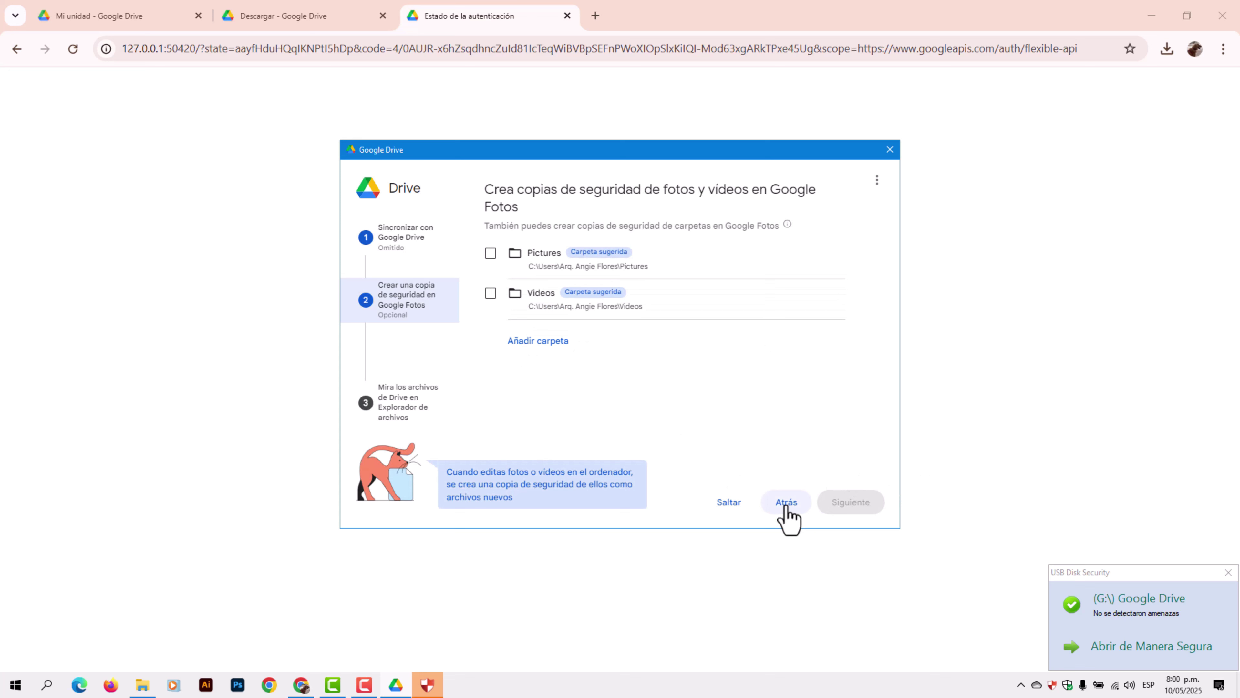
left_click(730, 503)
left_click(864, 509)
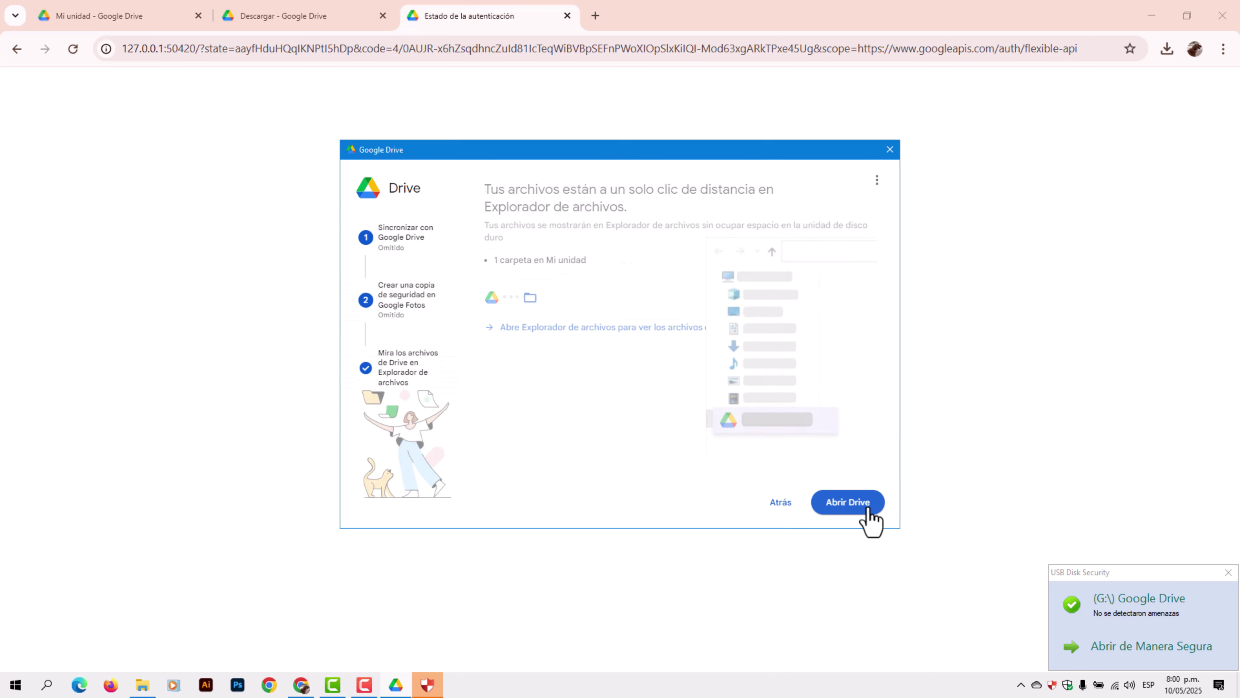
left_click(864, 508)
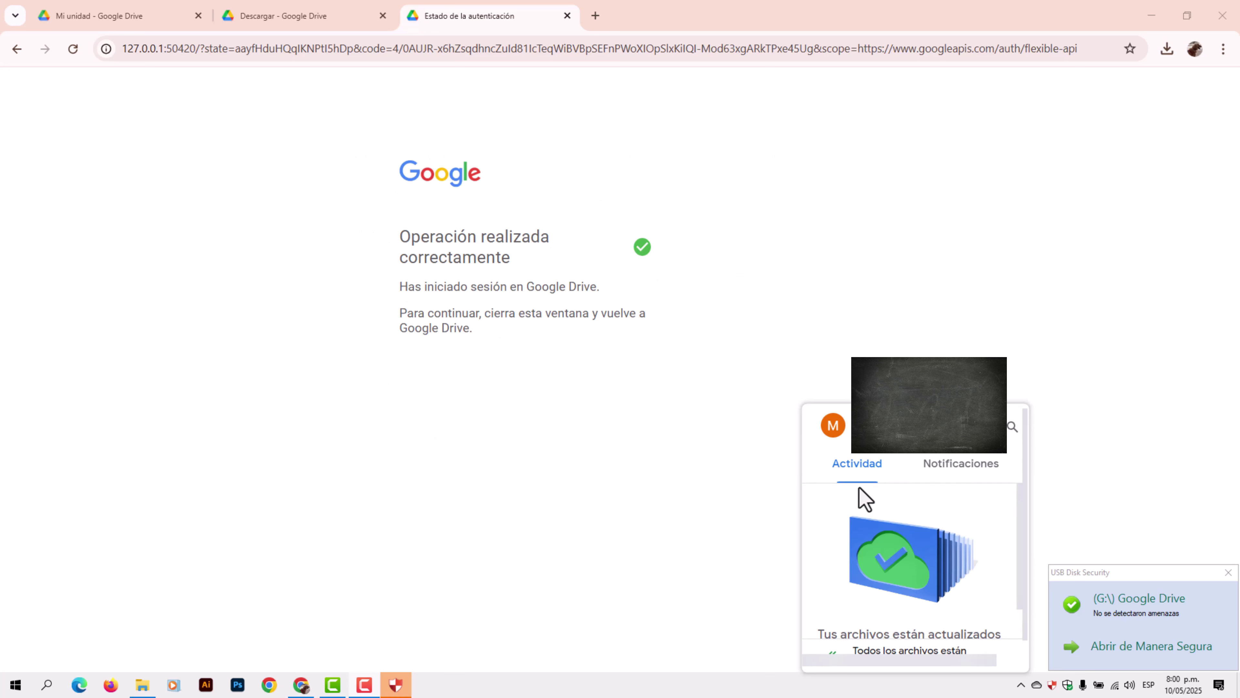
left_click(967, 199)
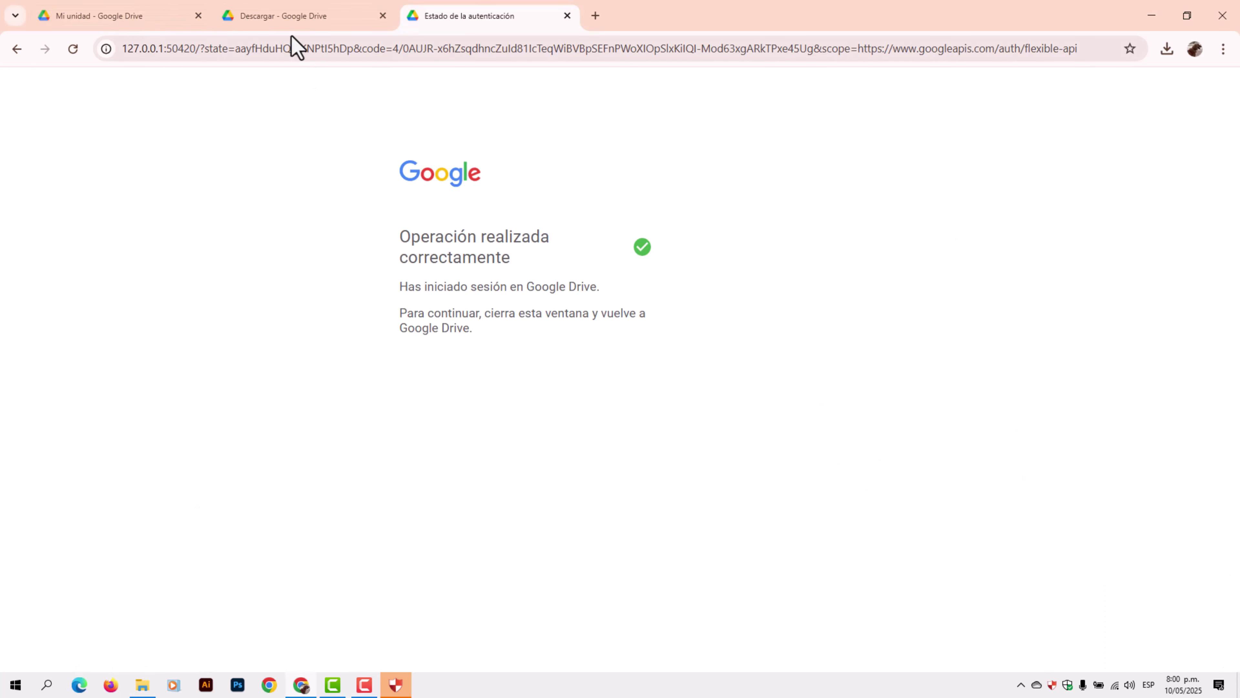
Check the contents of folder A in Mi unidad on the Google Drive website and return to Mi unidad
left_click(280, 18)
left_click(147, 19)
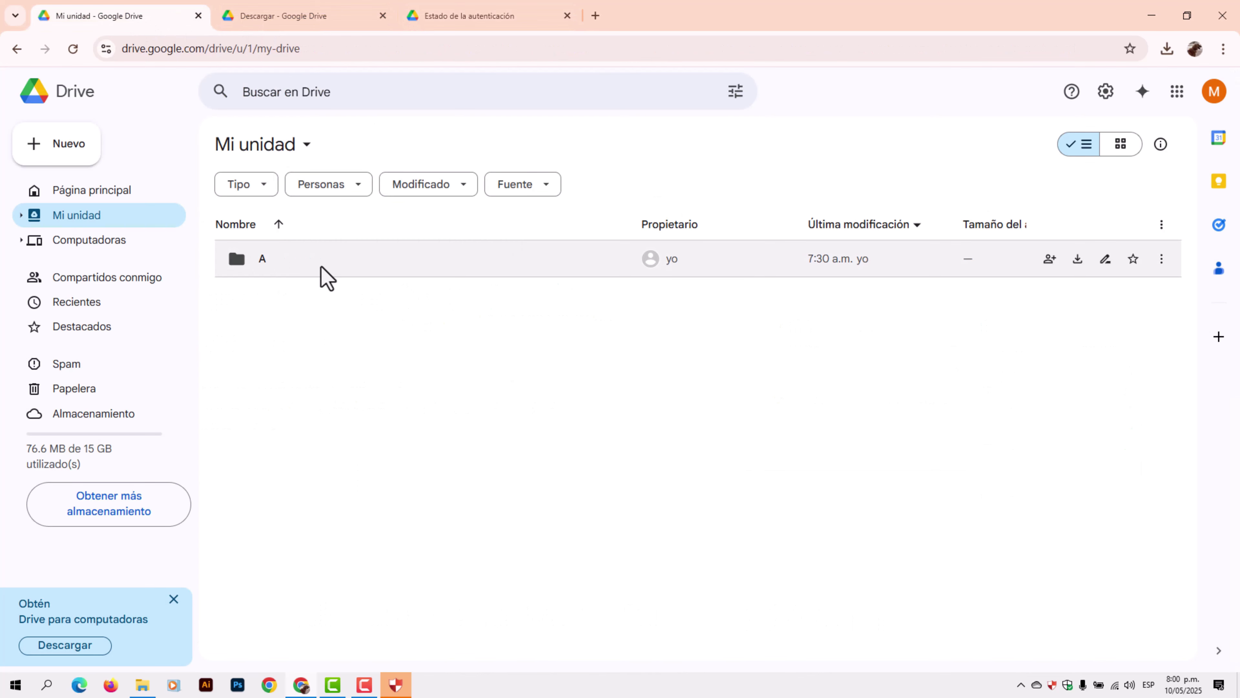
double_click(288, 267)
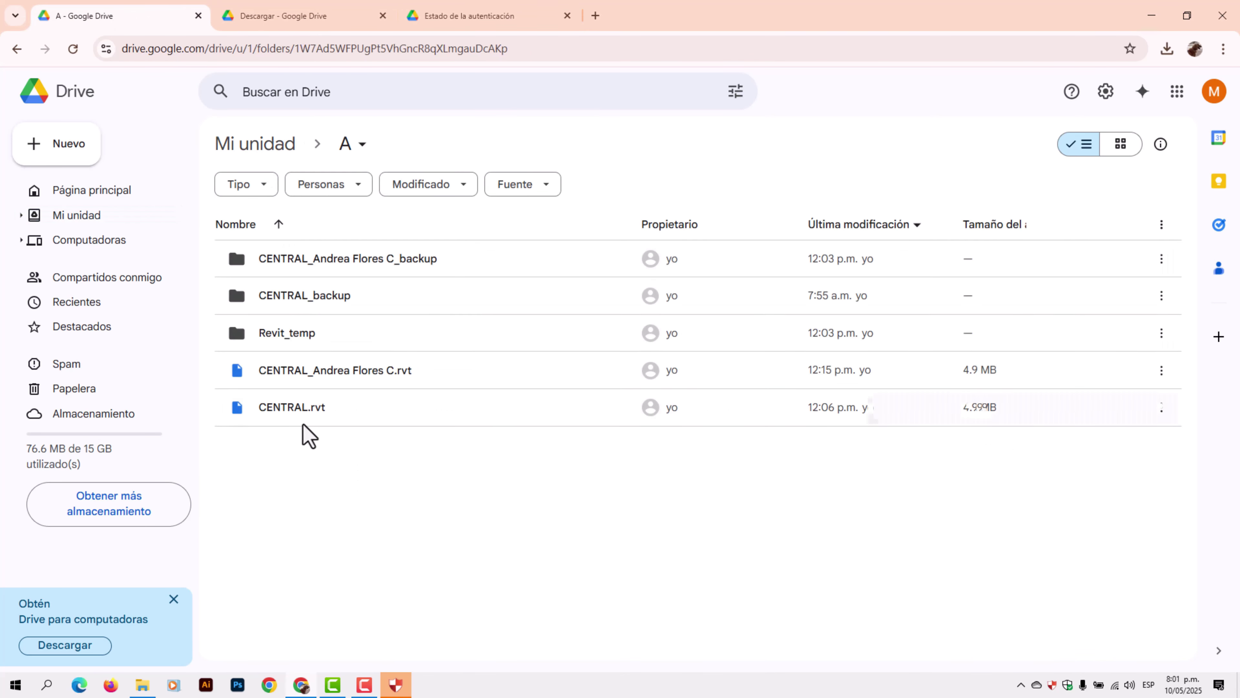
left_click(16, 48)
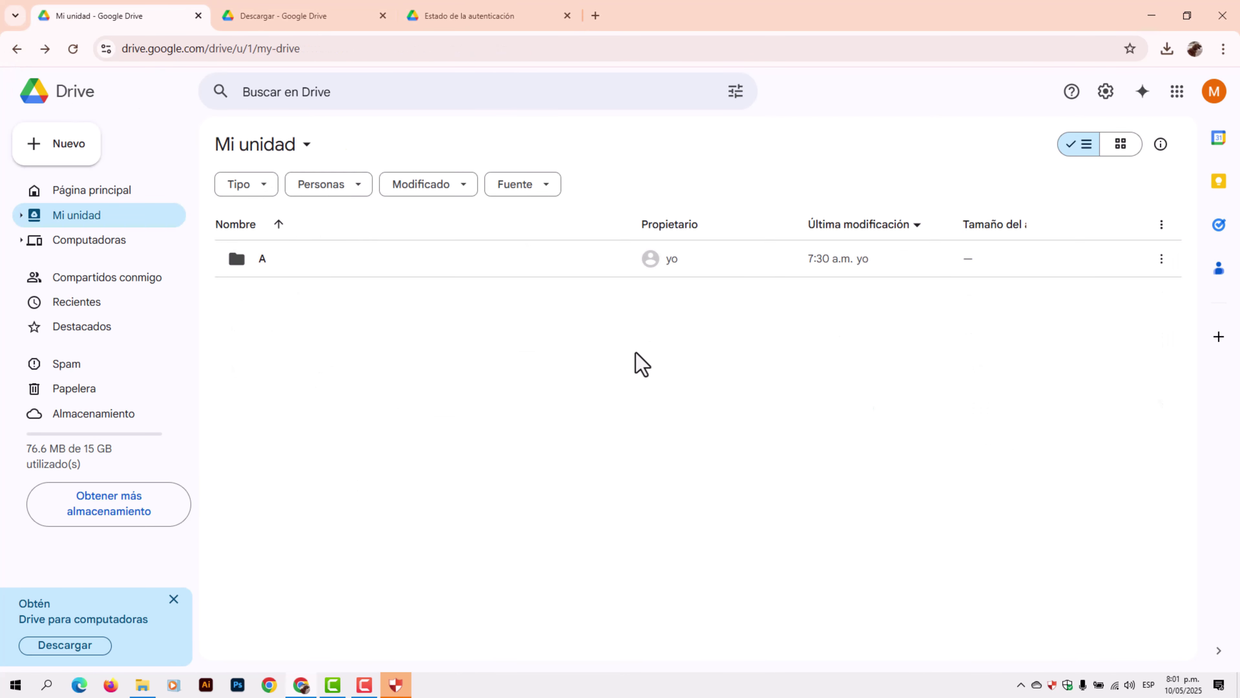
Switch to File Explorer and open the OS 10 (C:) drive
left_click(142, 685)
left_click(249, 407)
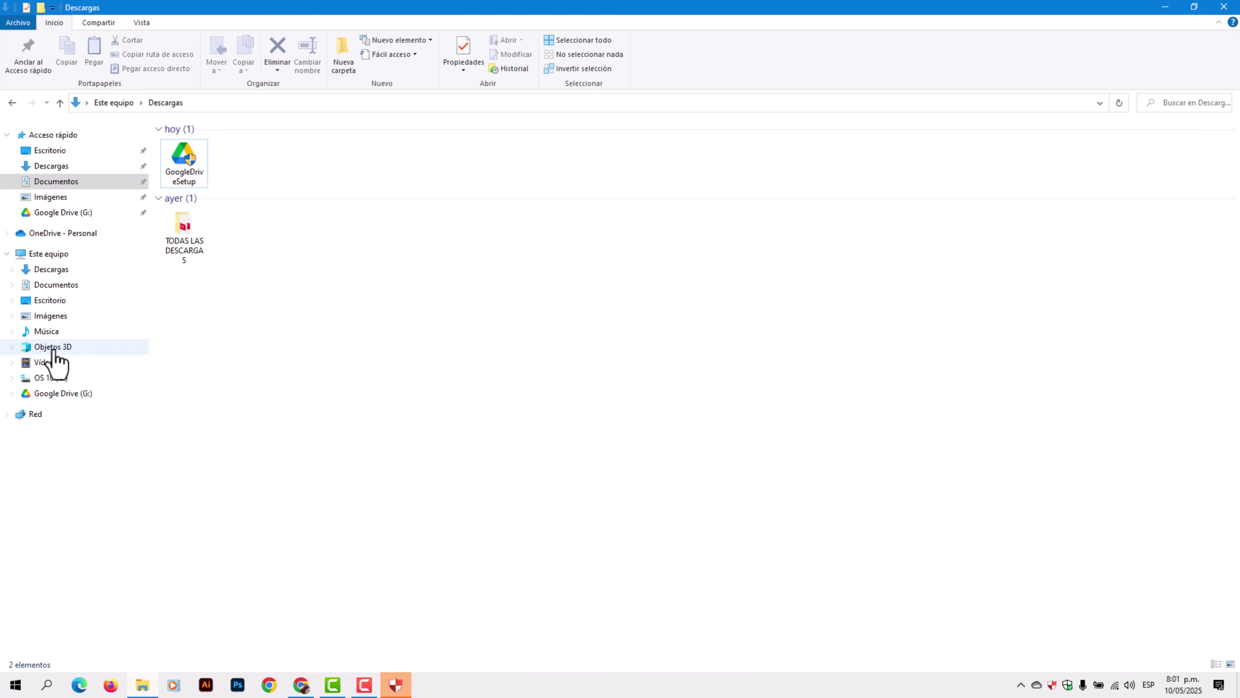
left_click(57, 379)
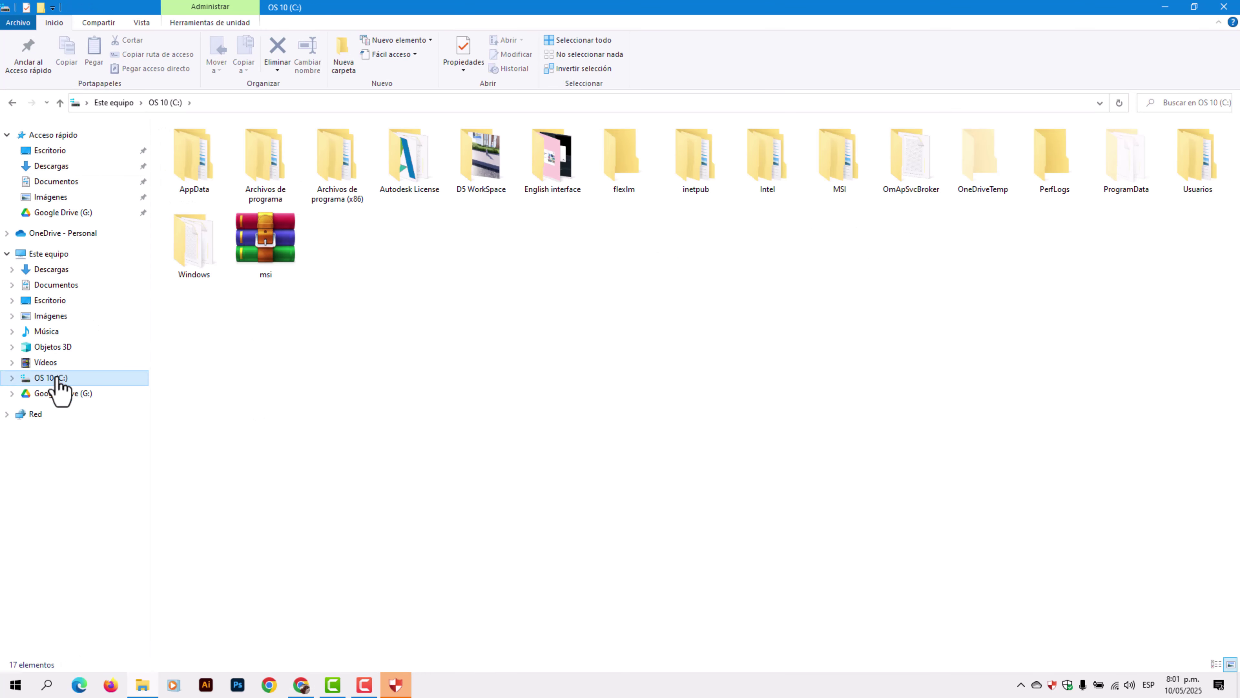